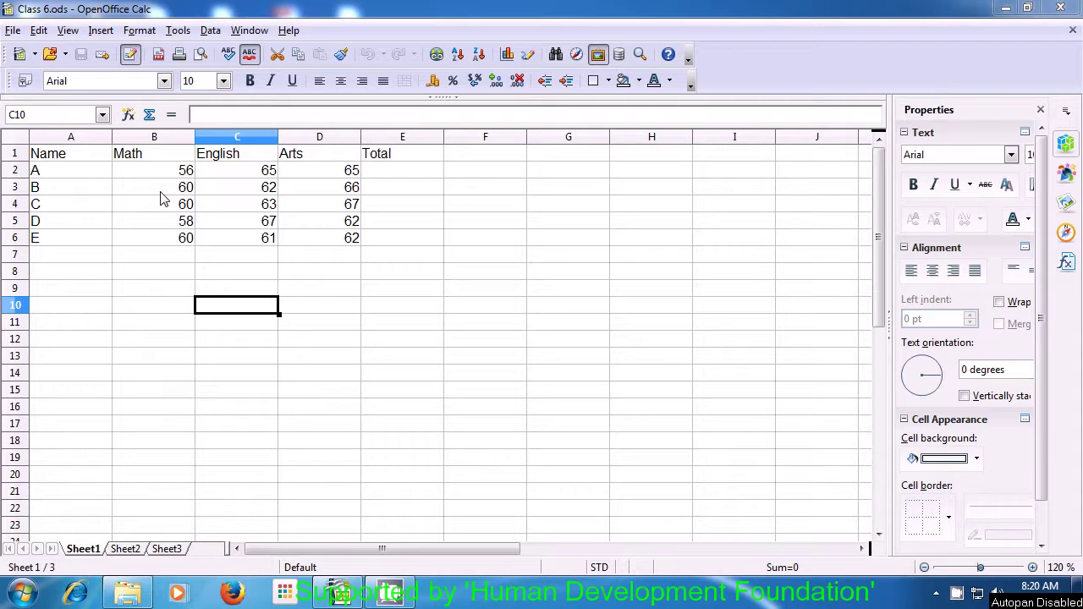
Insert a manual row break above row 3, using the Math cell B3 as the reference.
{"action": "left_click", "coordinate": [160, 193]}
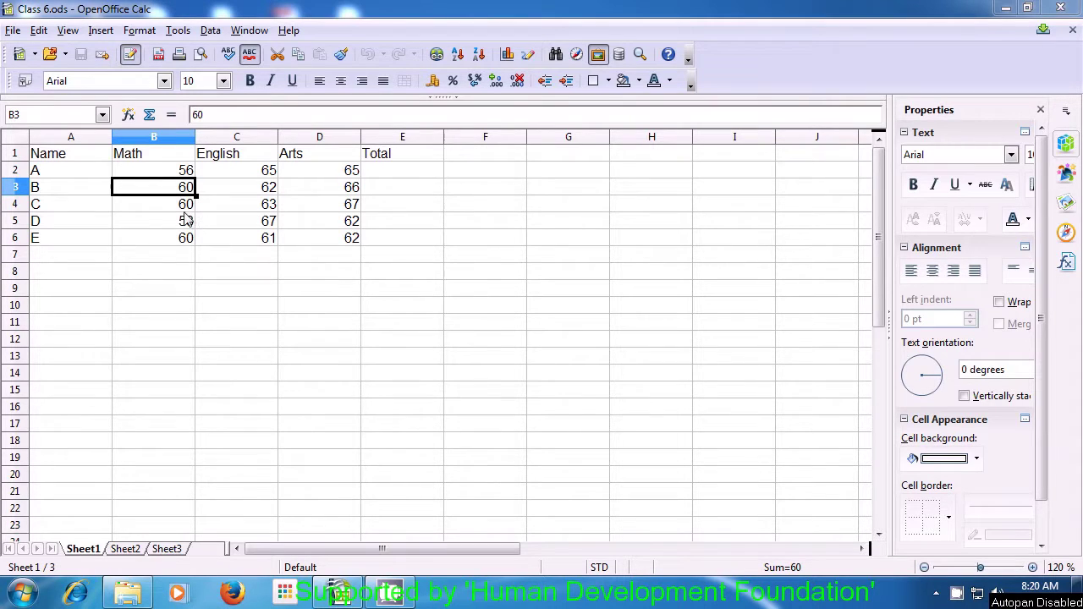
{"action": "left_click", "coordinate": [100, 31]}
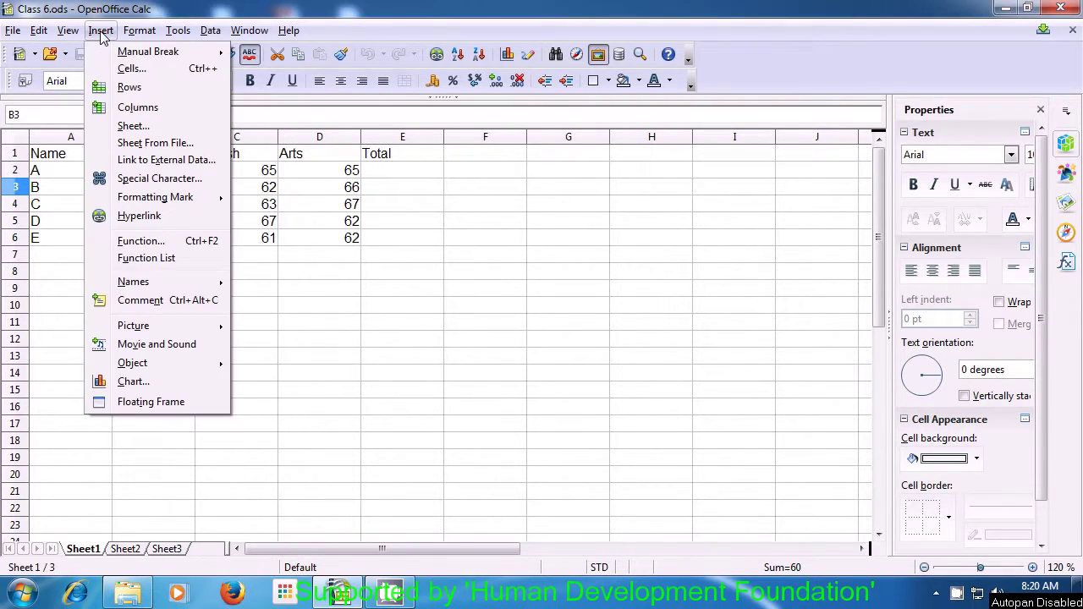
{"action": "mouse_move", "coordinate": [109, 56]}
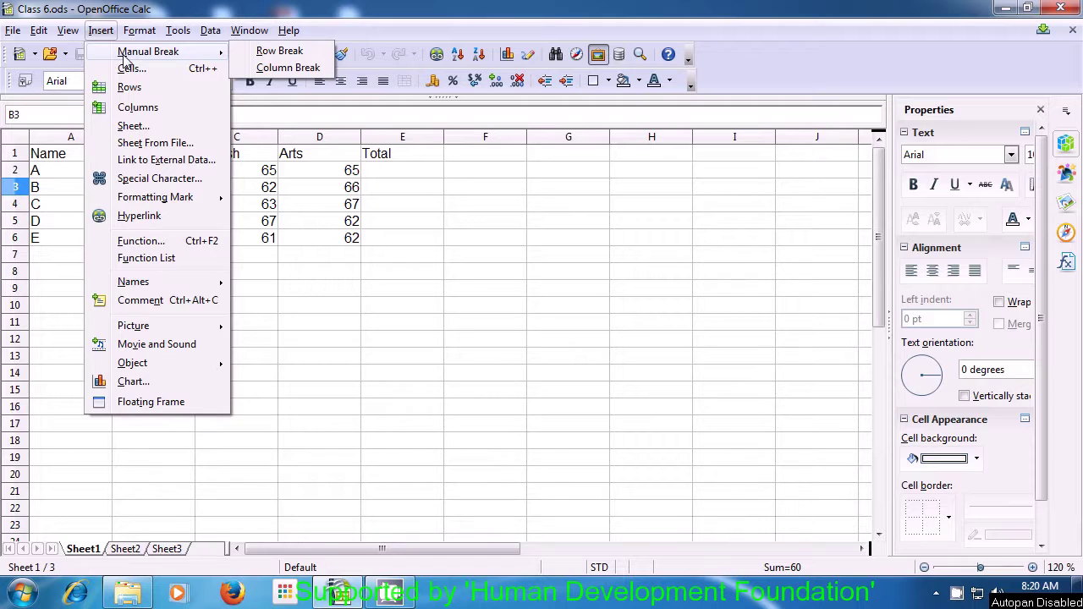
{"action": "left_click", "coordinate": [269, 52]}
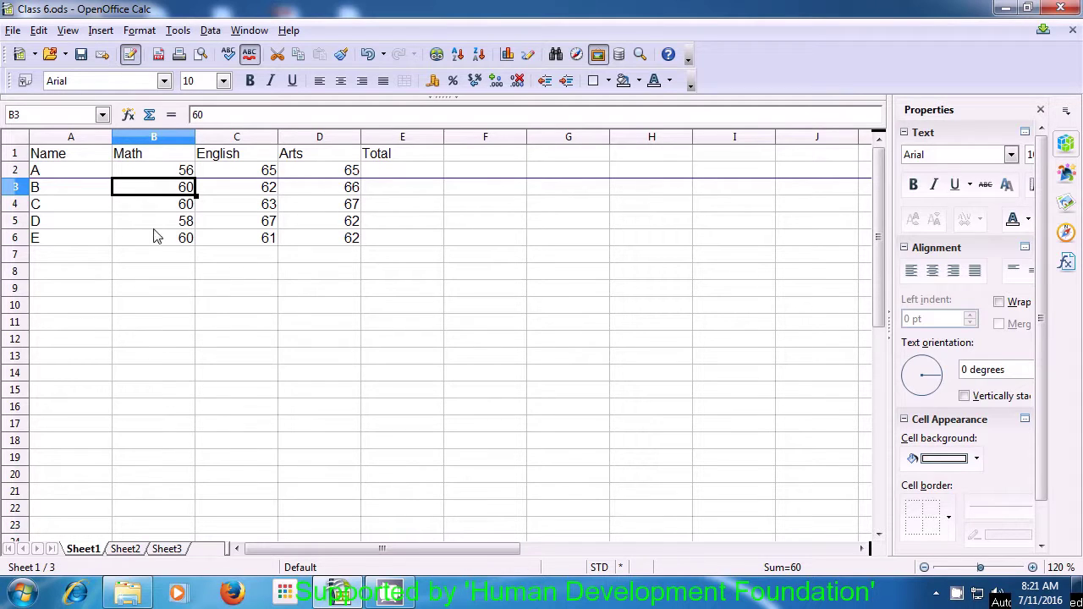
Examine in the page preview how the row break splits the table across pages 1 and 2, and close the preview.
{"action": "left_click", "coordinate": [12, 31]}
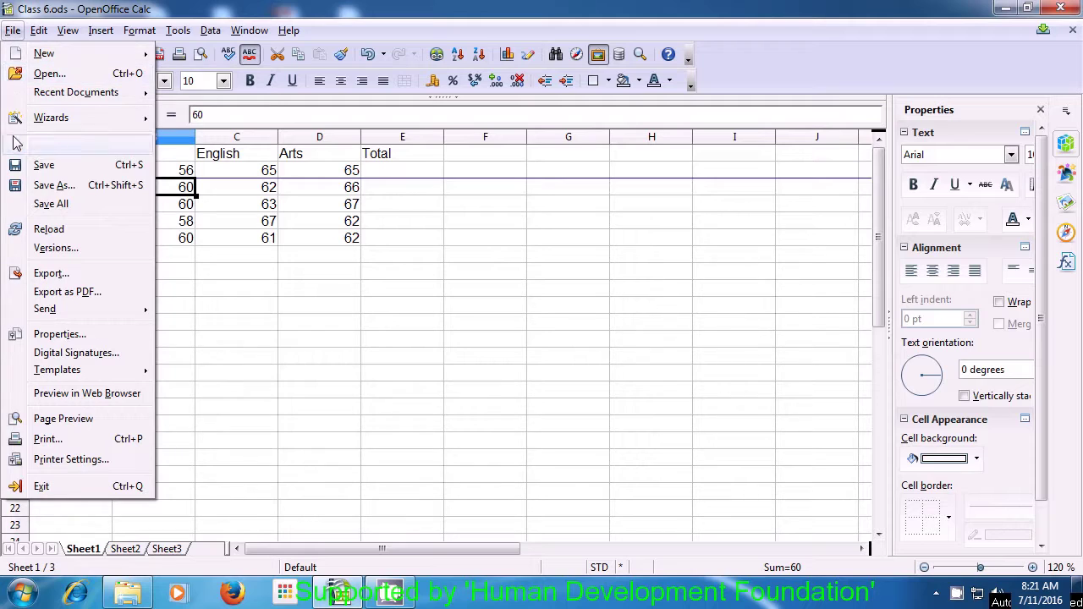
{"action": "left_click", "coordinate": [59, 419]}
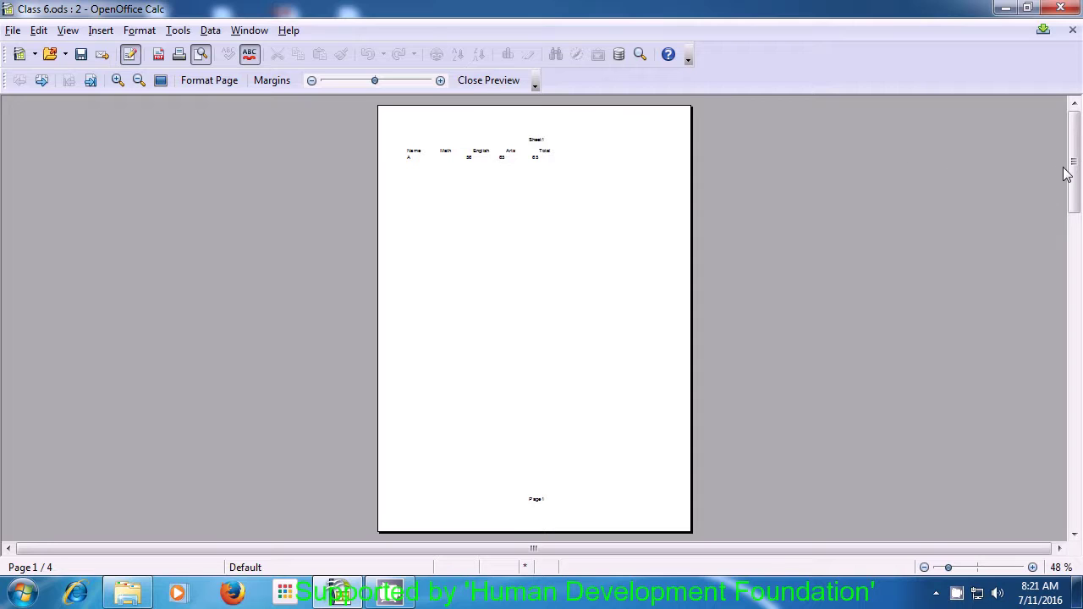
{"action": "left_click_drag", "start_coordinate": [1074, 186], "coordinate": [1079, 234]}
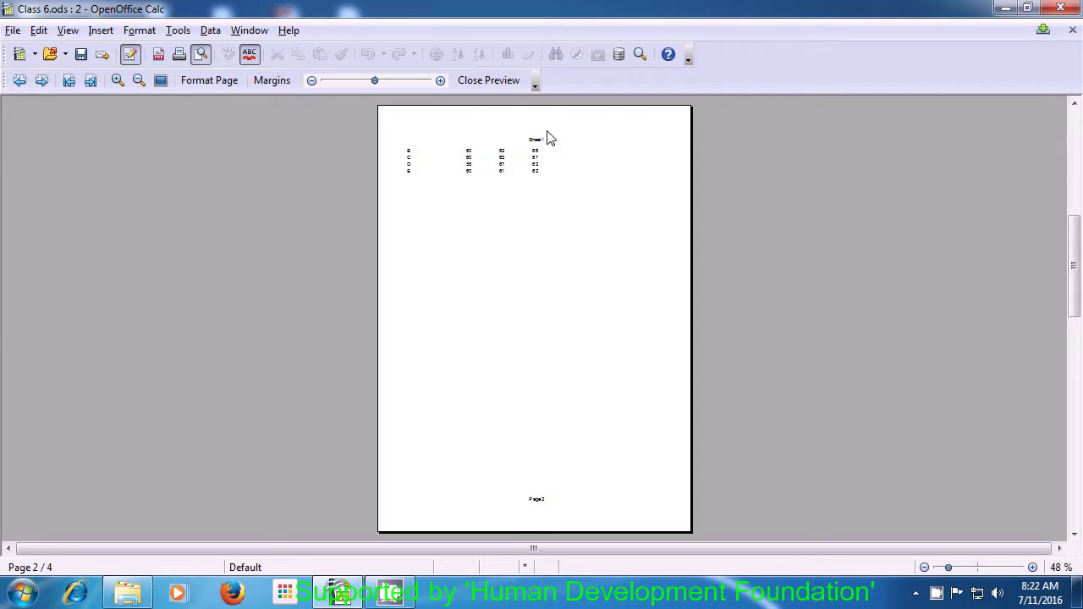
{"action": "left_click", "coordinate": [490, 82]}
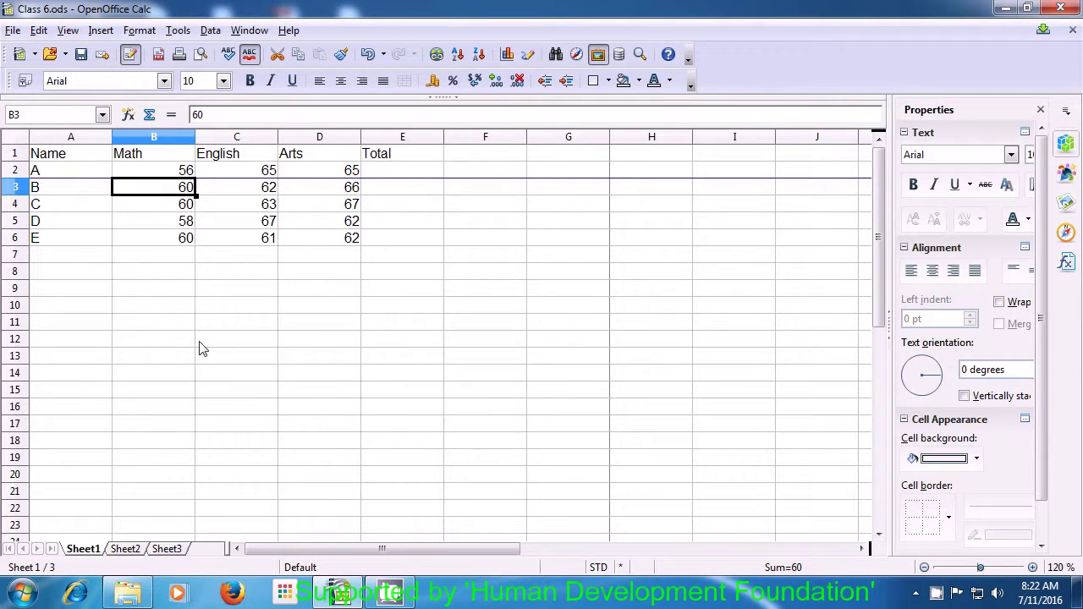
Insert a manual column break before column B, using cell B8 as the reference.
{"action": "left_click", "coordinate": [192, 280]}
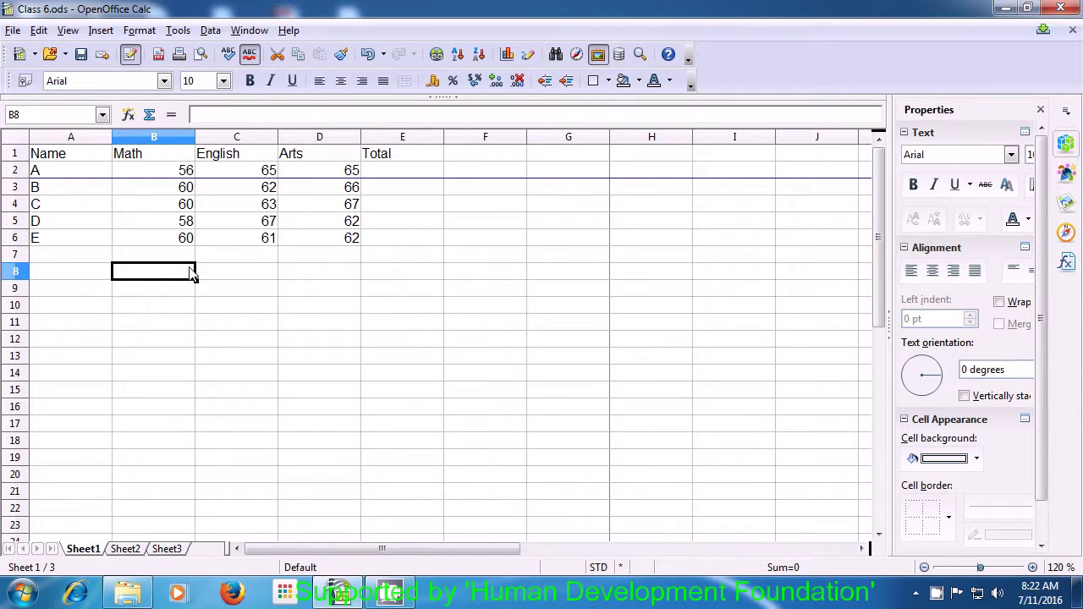
{"action": "left_click", "coordinate": [101, 32]}
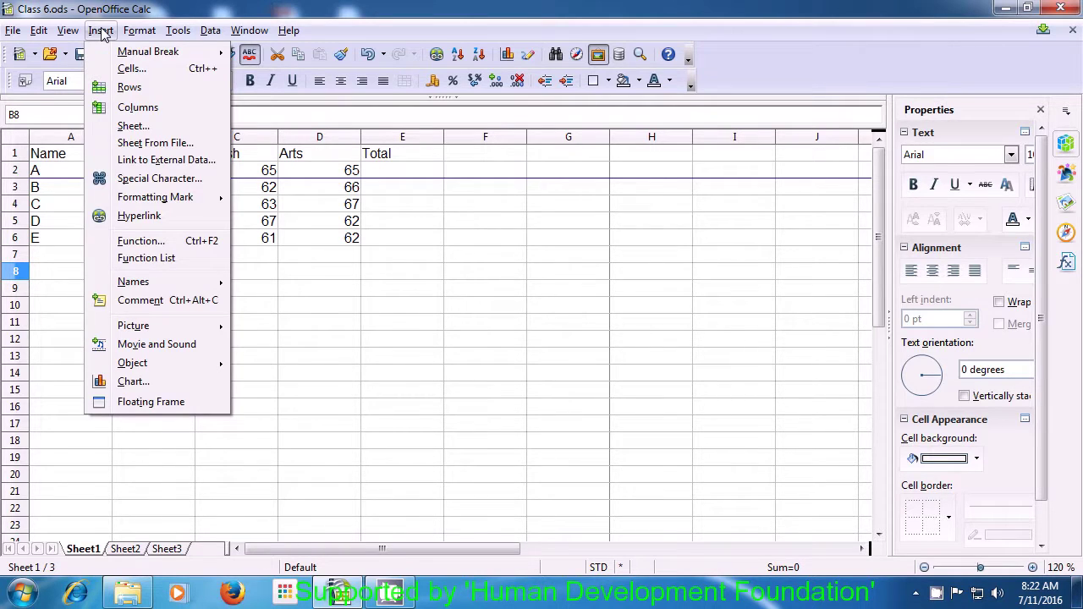
{"action": "mouse_move", "coordinate": [123, 54]}
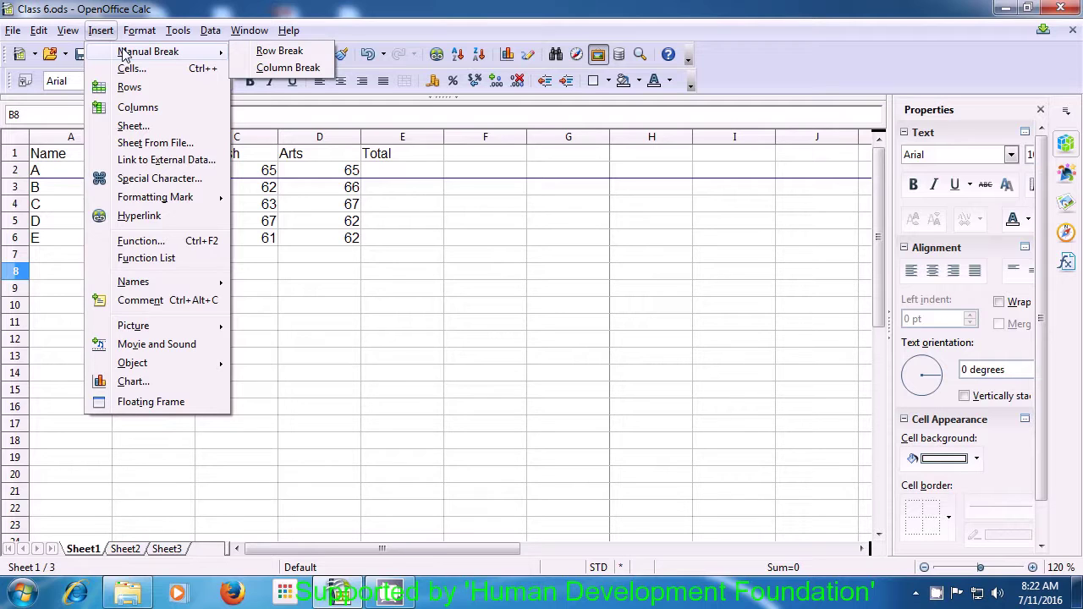
{"action": "left_click", "coordinate": [270, 68]}
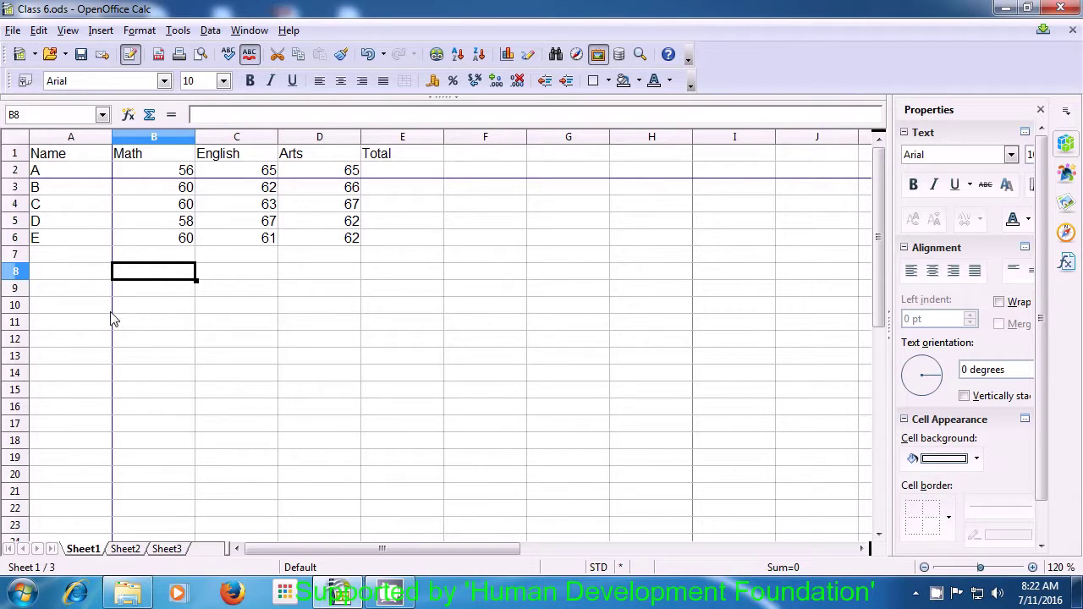
Examine in the page preview how the column break separates the Name column, and close the preview.
{"action": "left_click", "coordinate": [146, 295]}
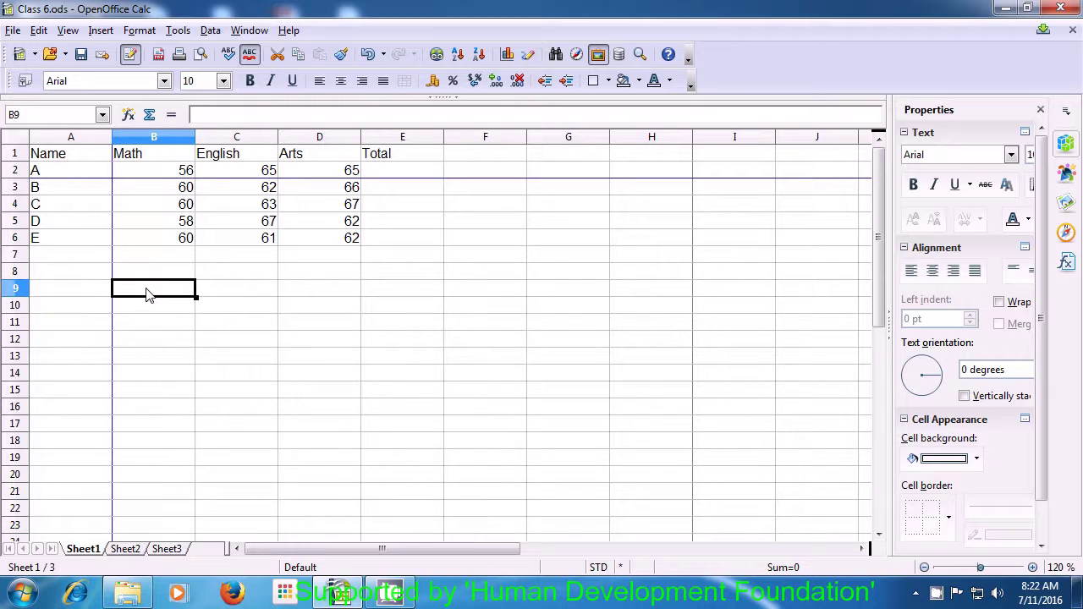
{"action": "left_click", "coordinate": [12, 31]}
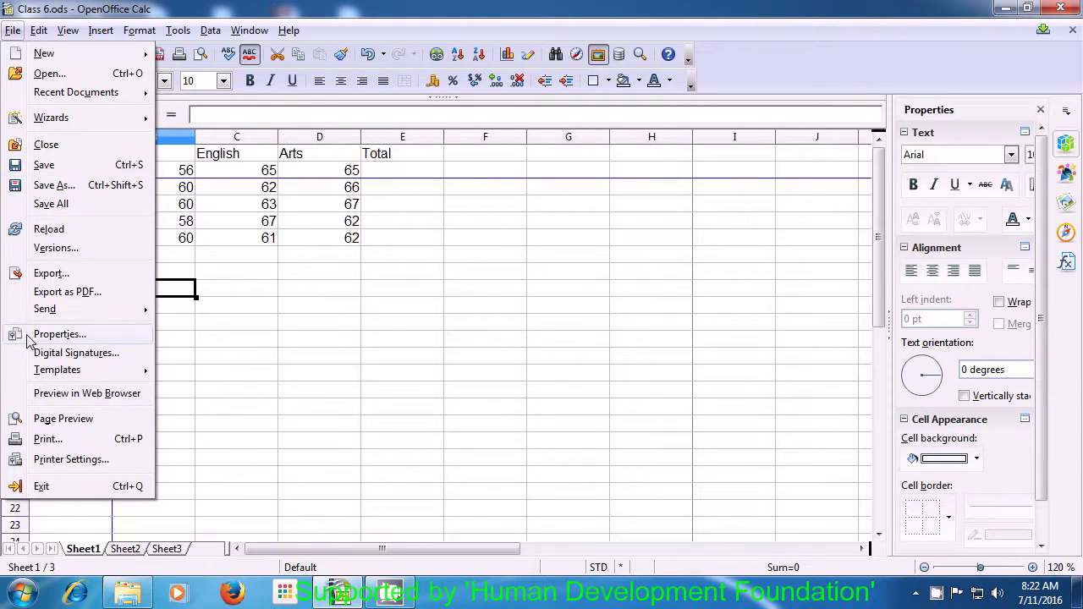
{"action": "left_click", "coordinate": [47, 420]}
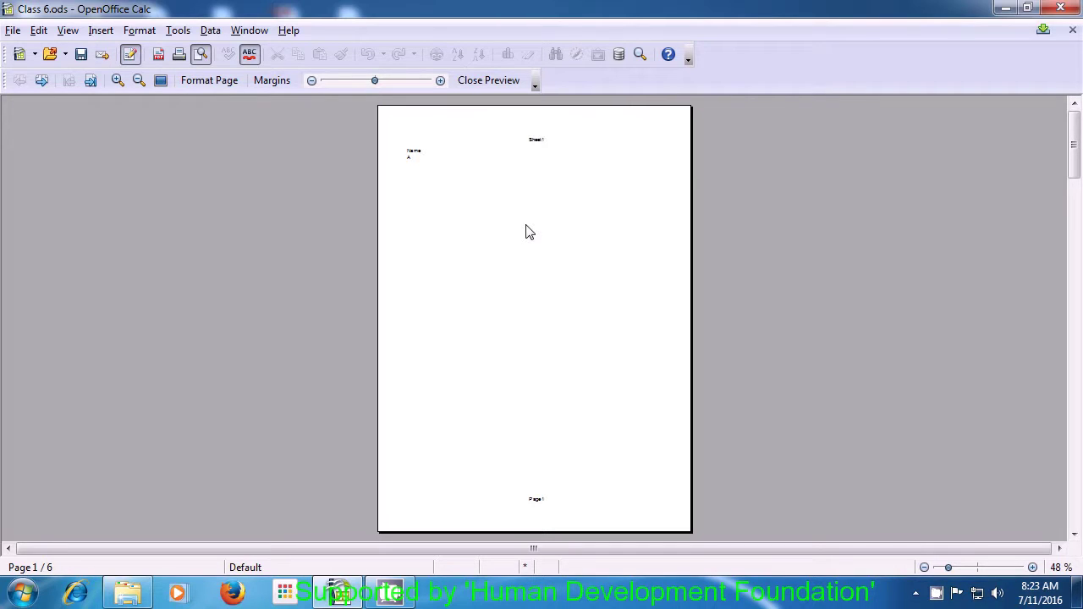
{"action": "left_click", "coordinate": [1073, 536]}
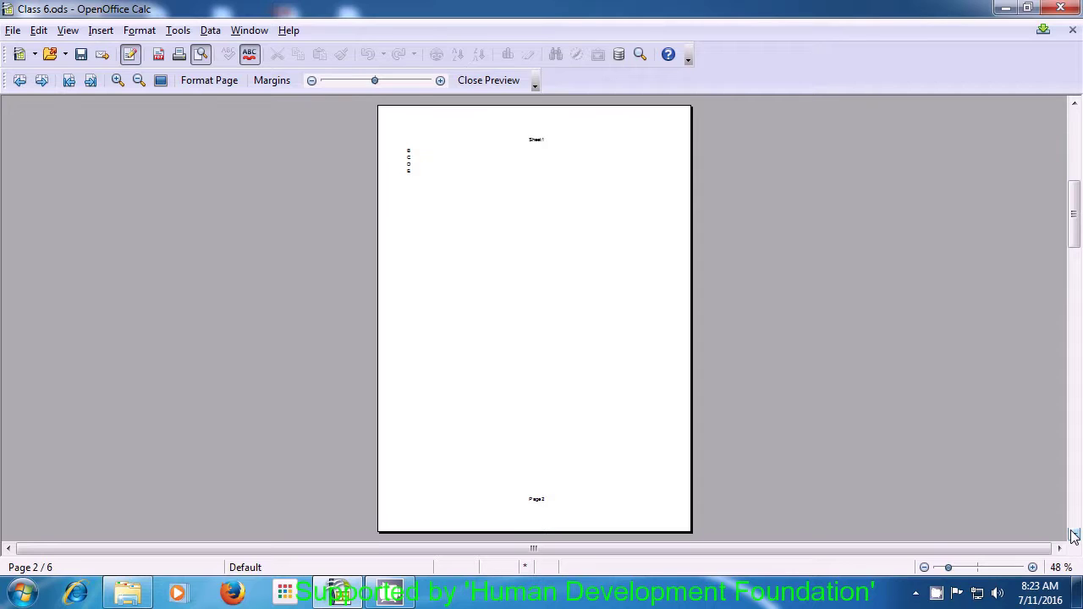
{"action": "left_click", "coordinate": [489, 80]}
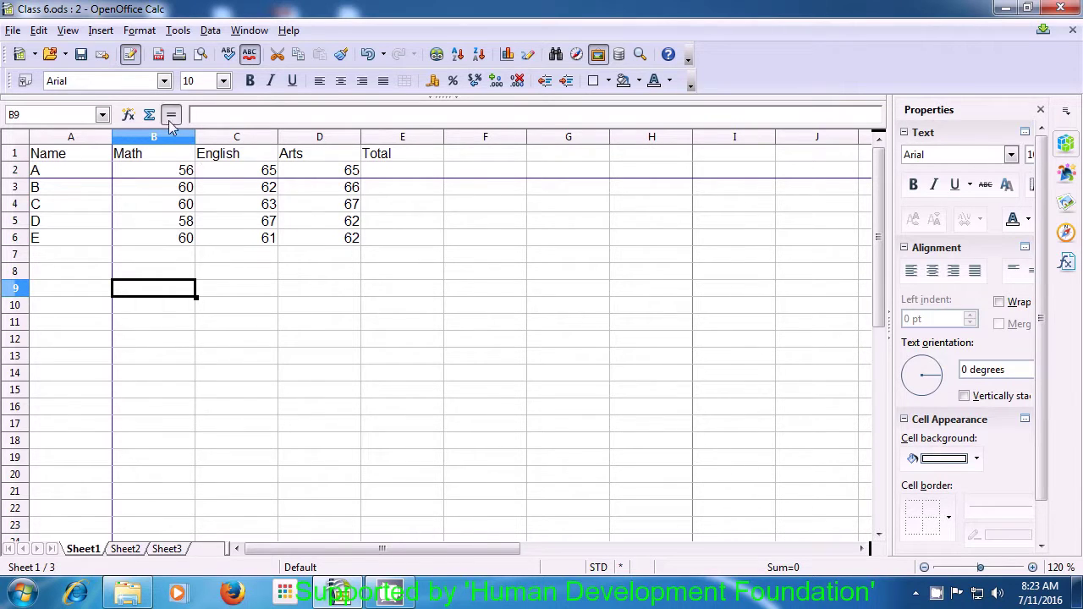
Delete the manual column break before column B.
{"action": "left_click", "coordinate": [38, 30]}
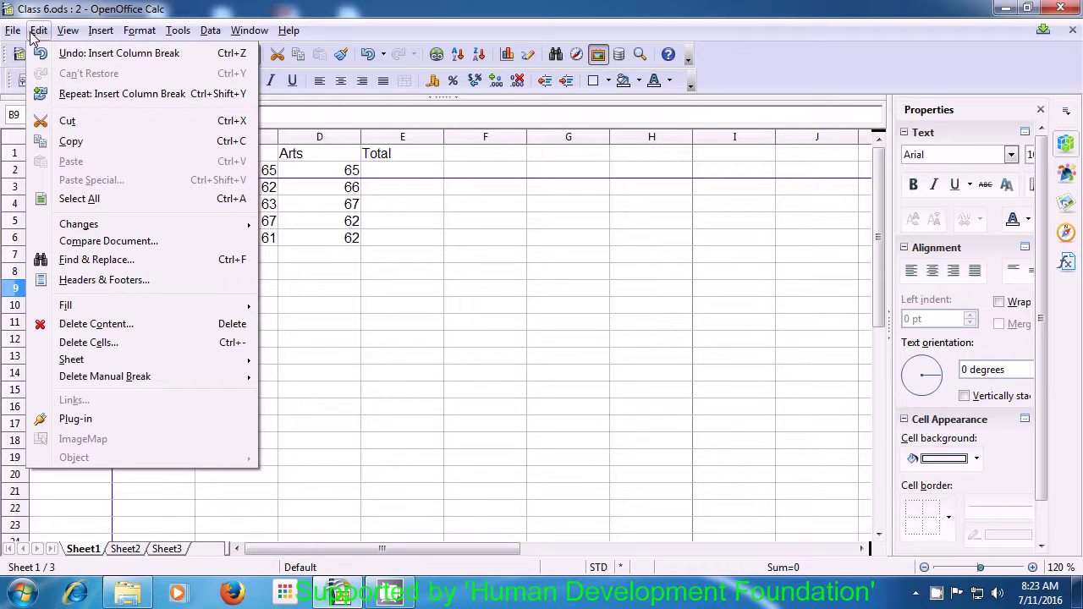
{"action": "left_click", "coordinate": [32, 36]}
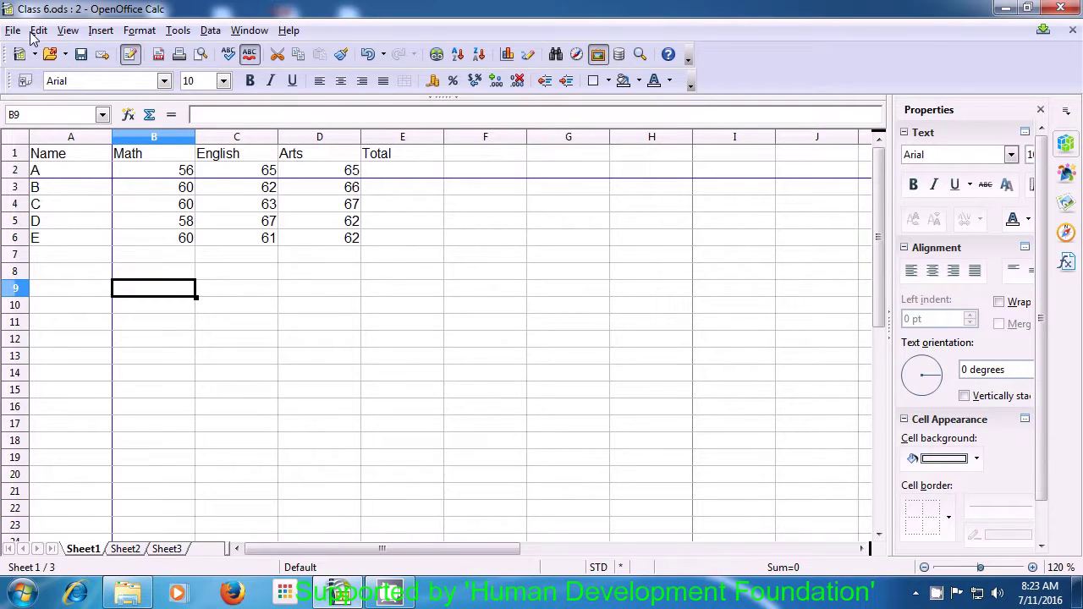
{"action": "left_click", "coordinate": [34, 32]}
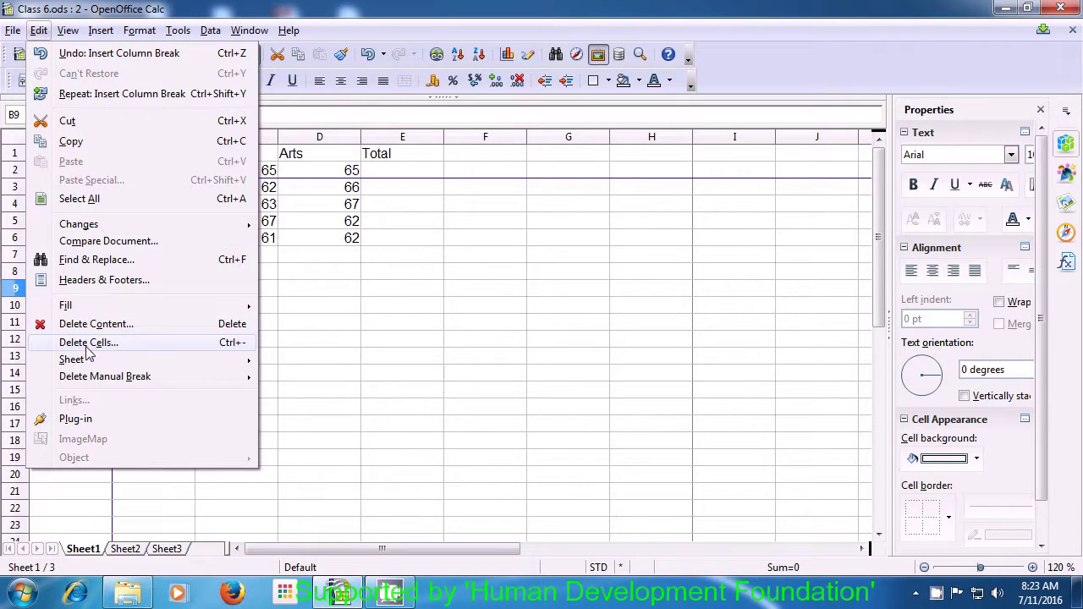
{"action": "mouse_move", "coordinate": [97, 384]}
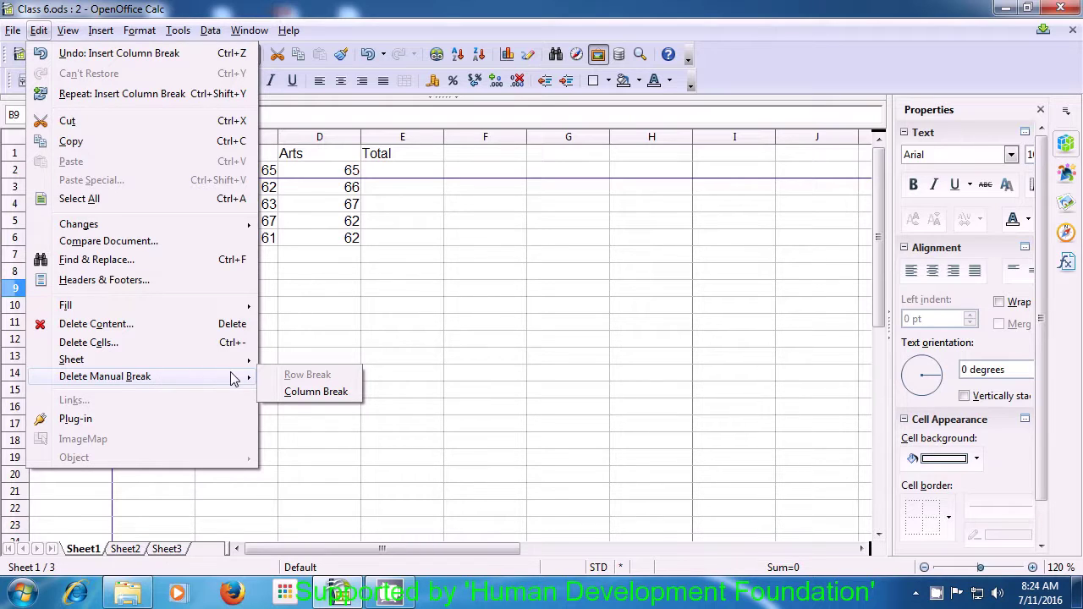
{"action": "left_click", "coordinate": [288, 394]}
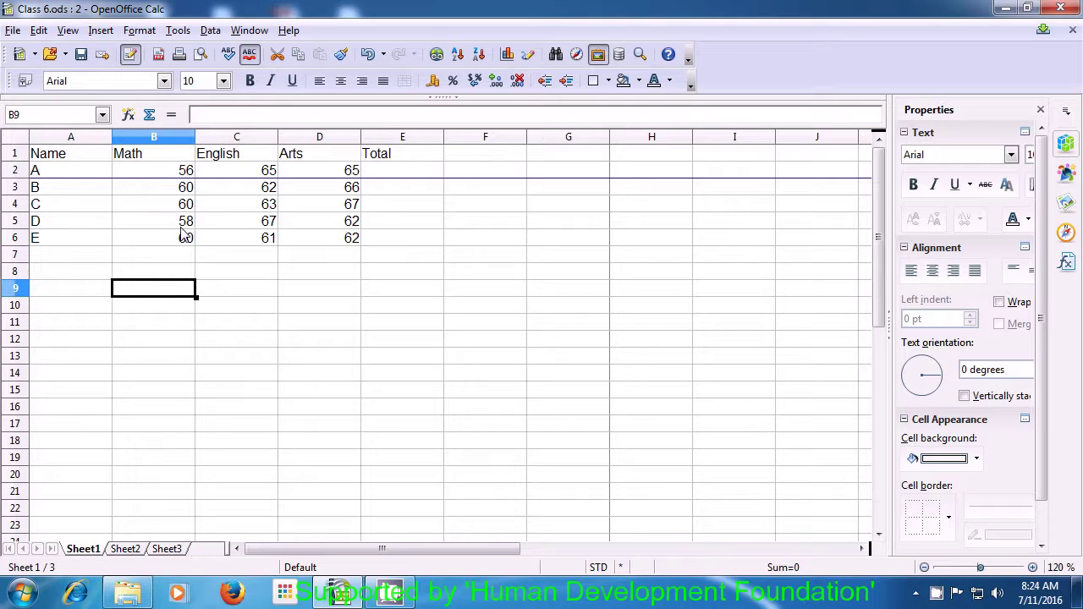
Delete the manual row break above row 3, using the Math cell B3 as the reference.
{"action": "left_click", "coordinate": [129, 194]}
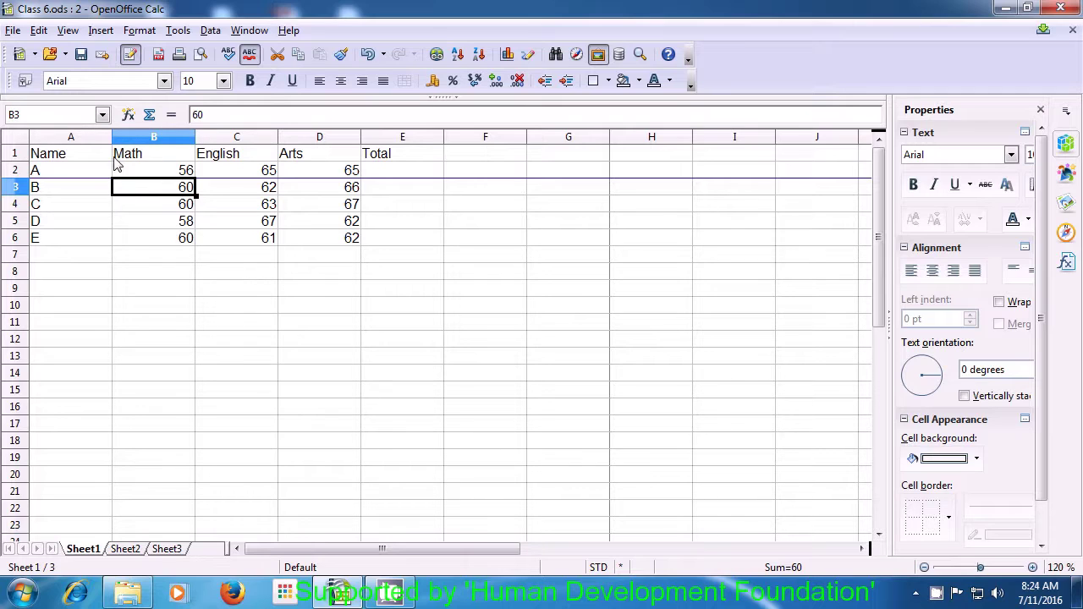
{"action": "left_click", "coordinate": [39, 30]}
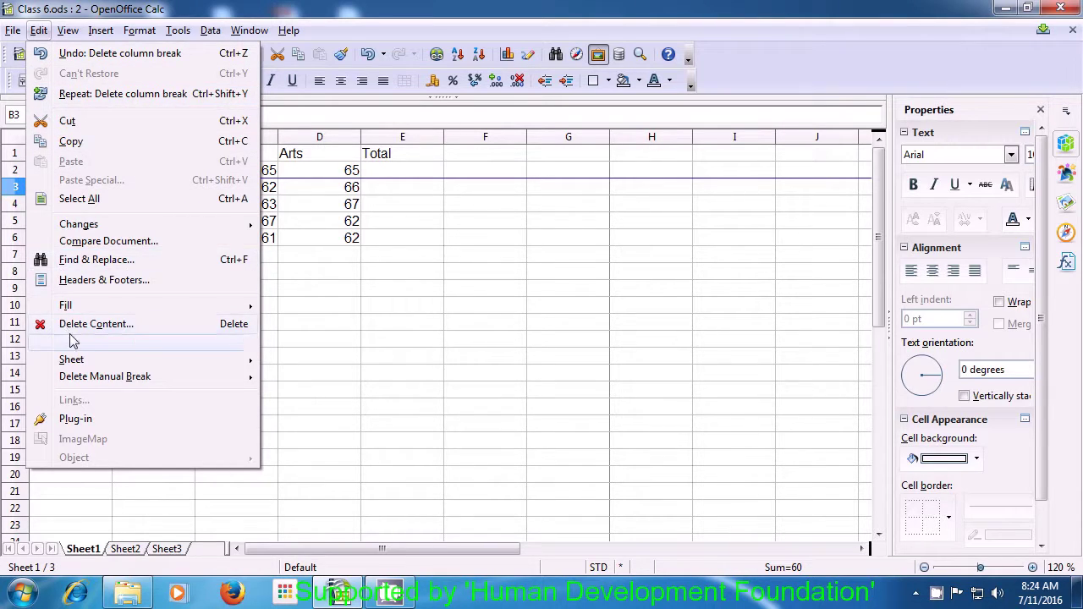
{"action": "mouse_move", "coordinate": [97, 383]}
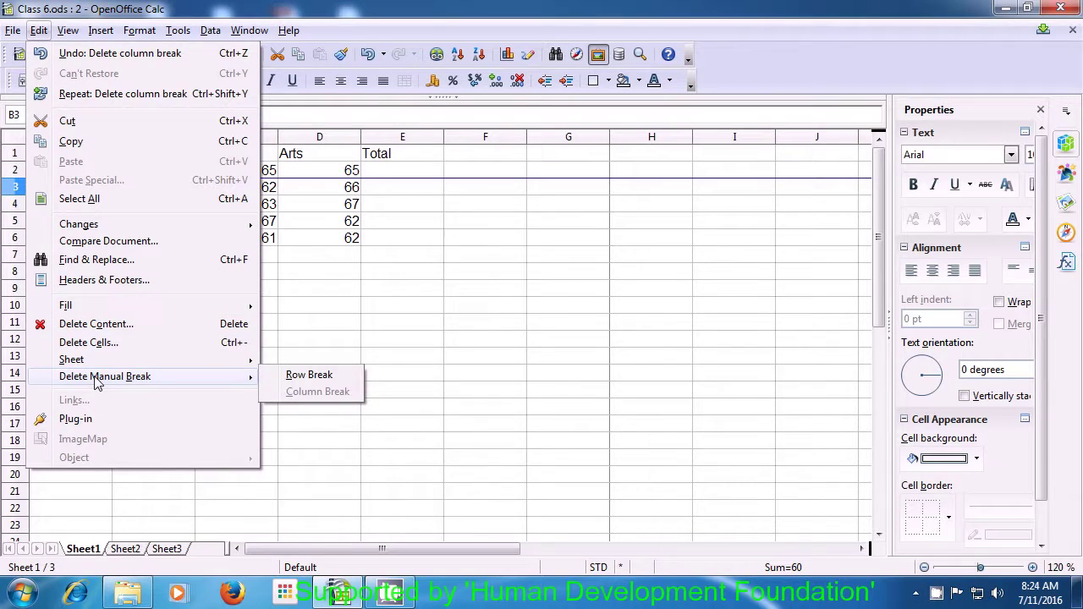
{"action": "left_click", "coordinate": [282, 378]}
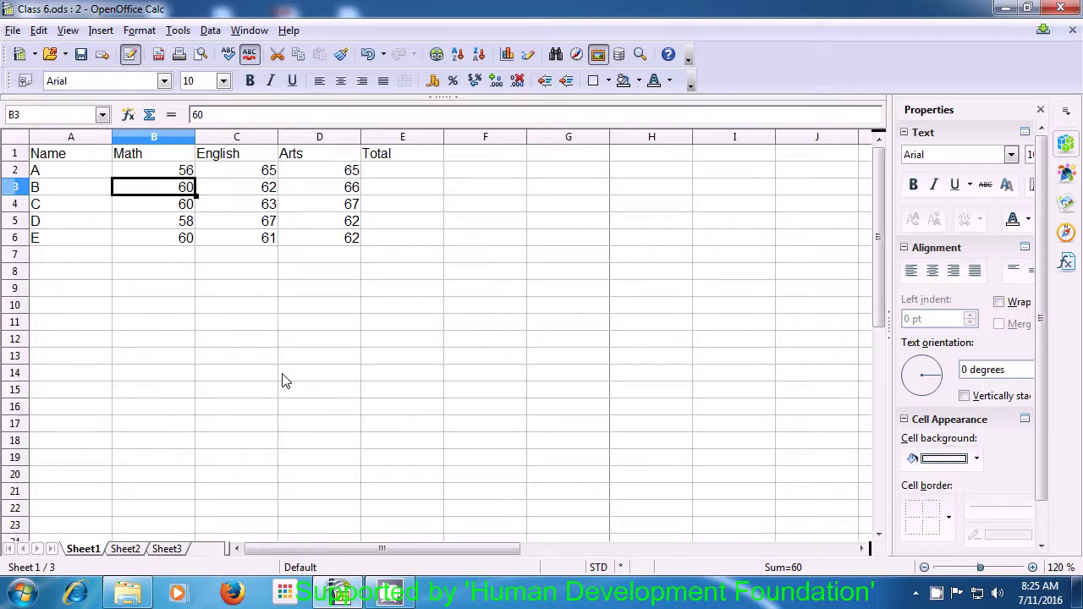
{"action": "left_click", "coordinate": [251, 330]}
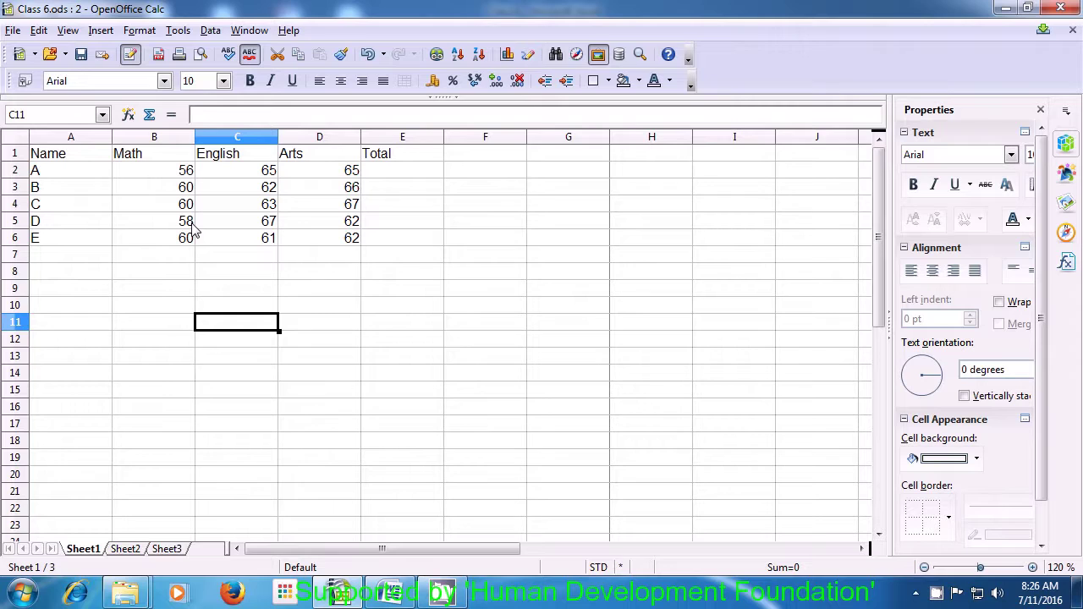
Insert a blank cell at B2 in the Math column with the Shift cells down option.
{"action": "left_click", "coordinate": [129, 175]}
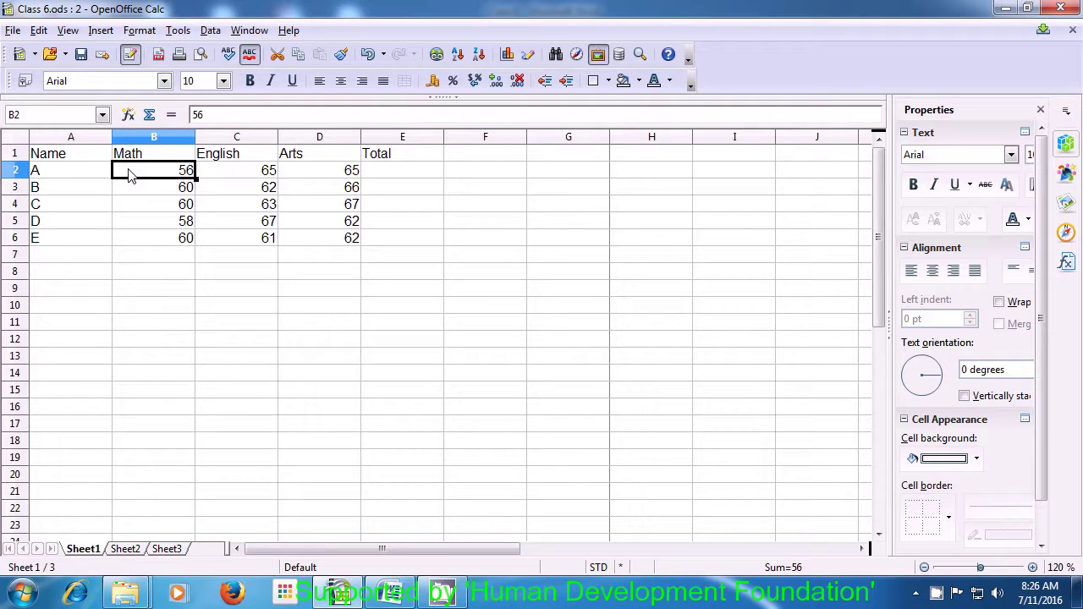
{"action": "left_click", "coordinate": [99, 32]}
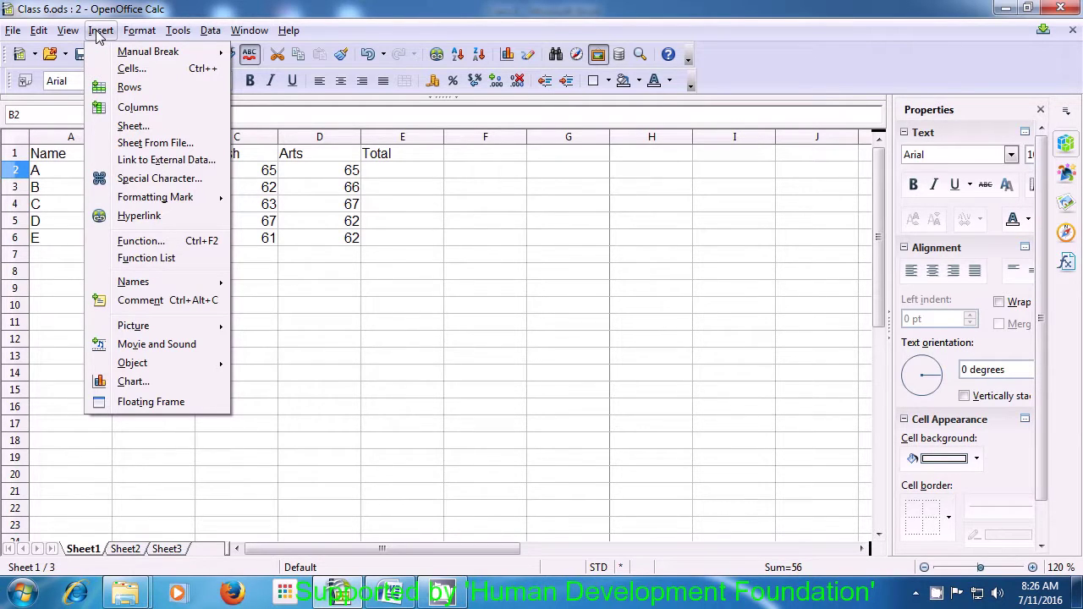
{"action": "left_click", "coordinate": [132, 68]}
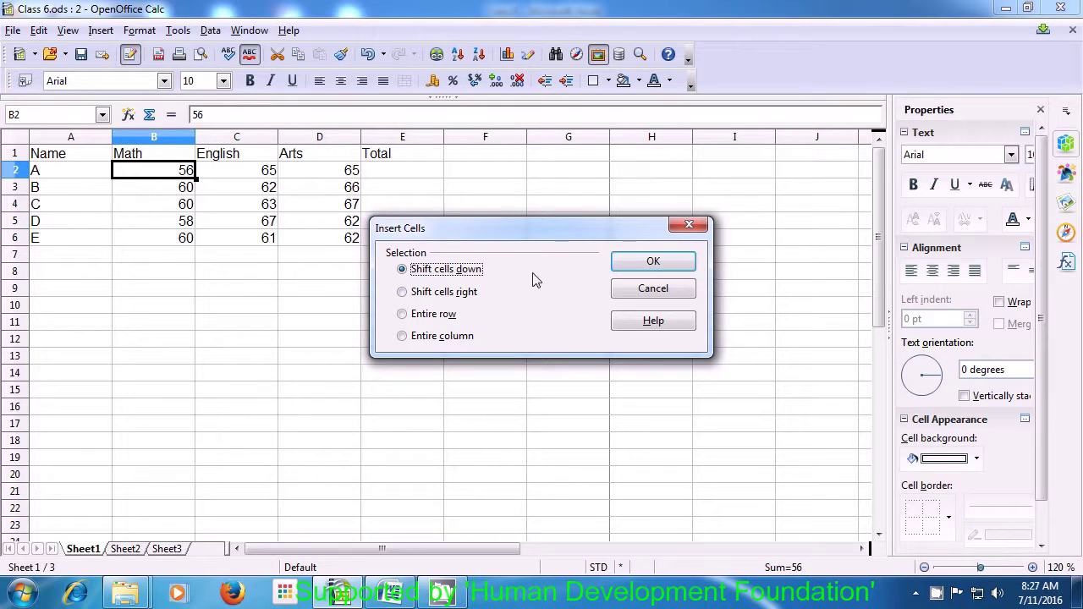
{"action": "left_click", "coordinate": [639, 273]}
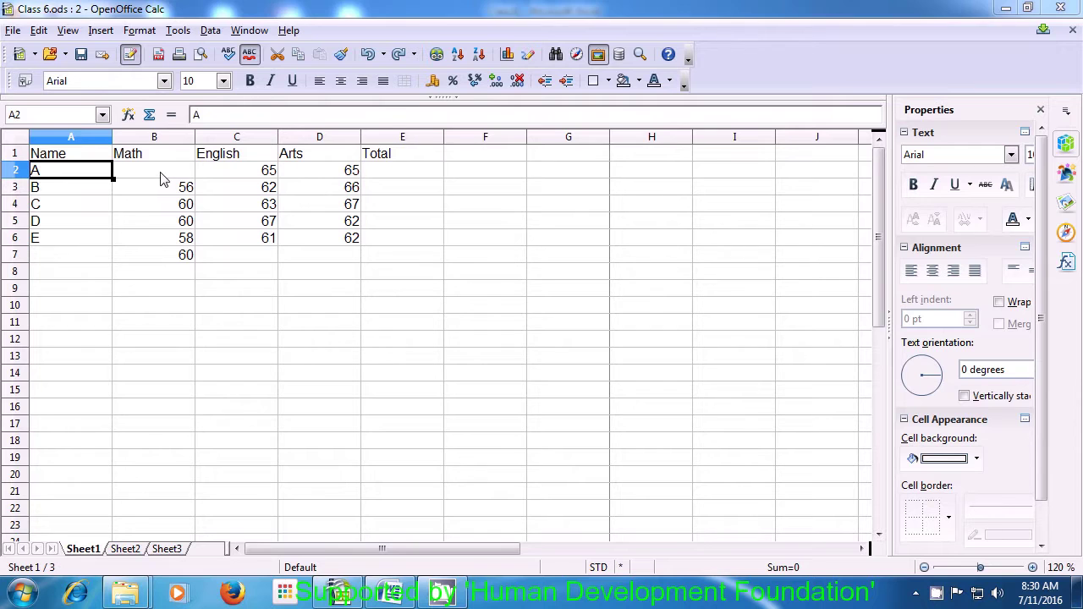
Insert a blank row above row 2, using the empty Math cell B2 as the reference.
{"action": "left_click", "coordinate": [161, 178]}
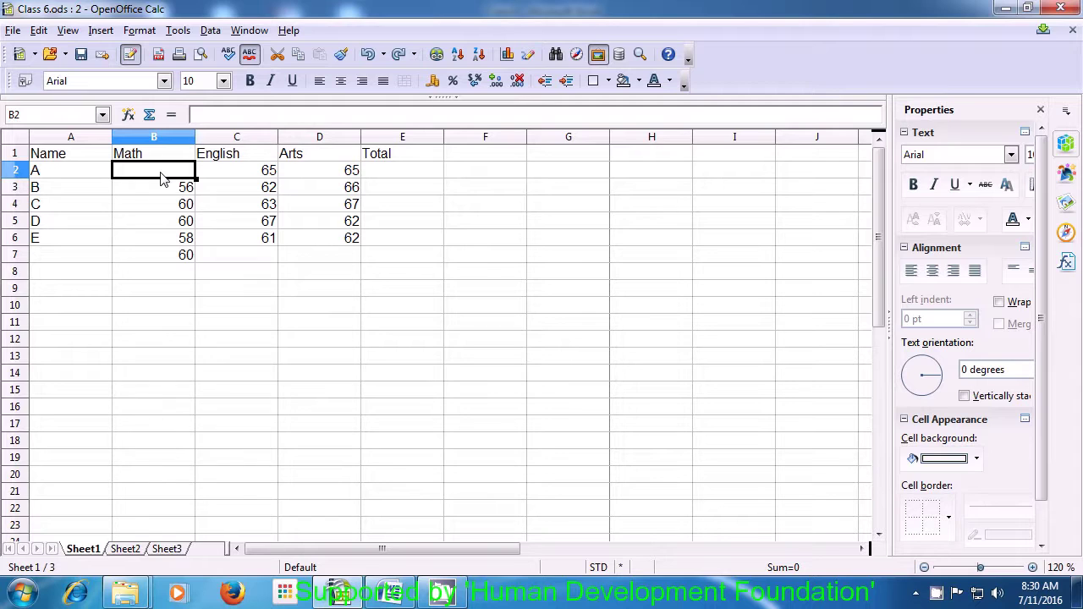
{"action": "left_click", "coordinate": [101, 32]}
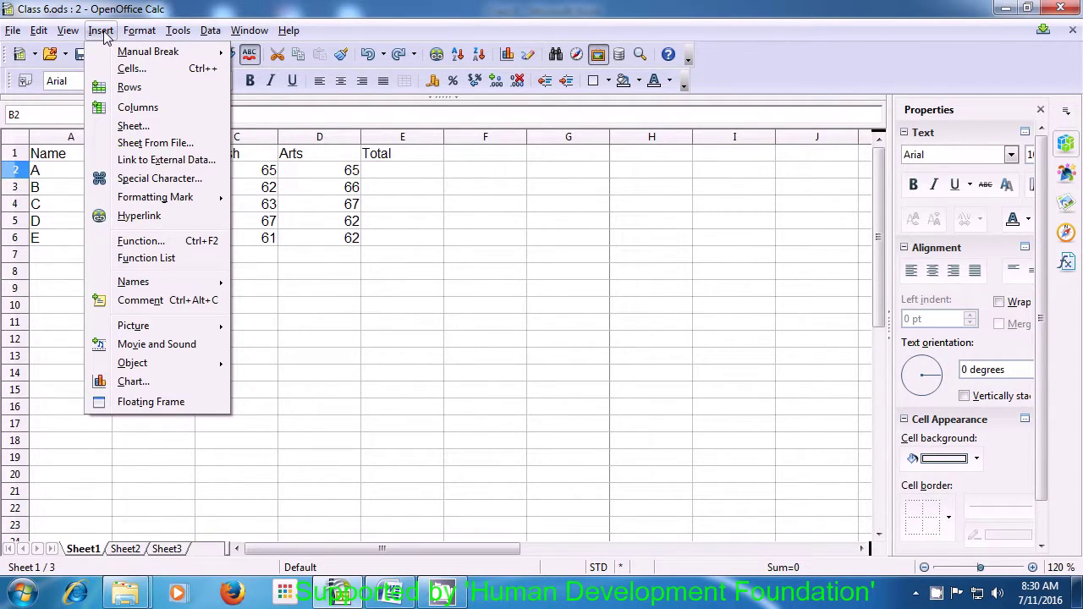
{"action": "left_click", "coordinate": [129, 88]}
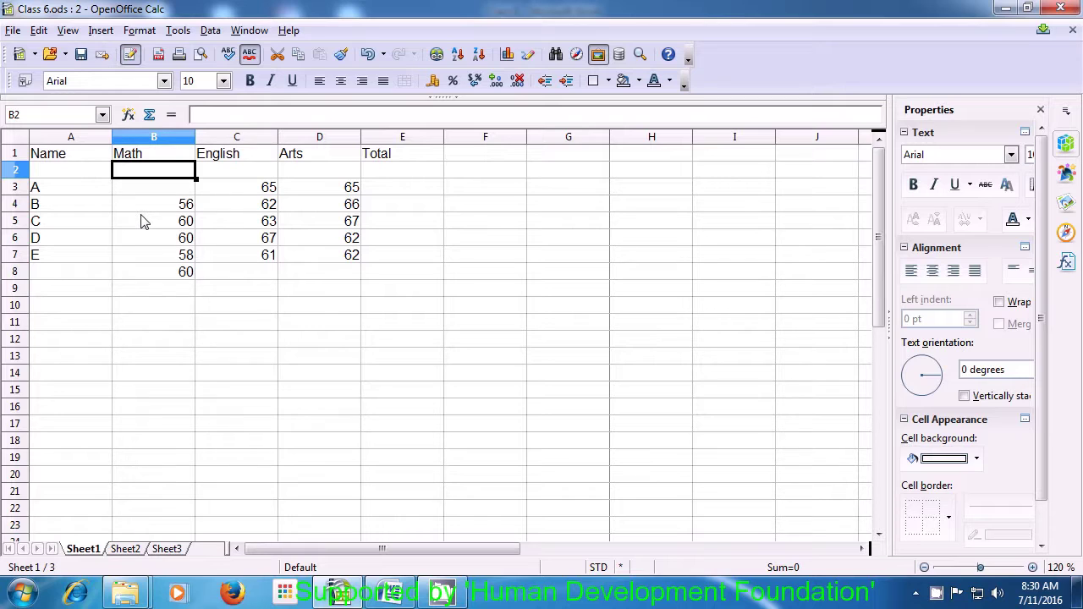
Fill the new row 2 with AB as the name and marks of 63 in Math, 64 in English and 66 in Arts.
{"action": "key", "text": "Left"}
{"action": "type", "text": "AB"}
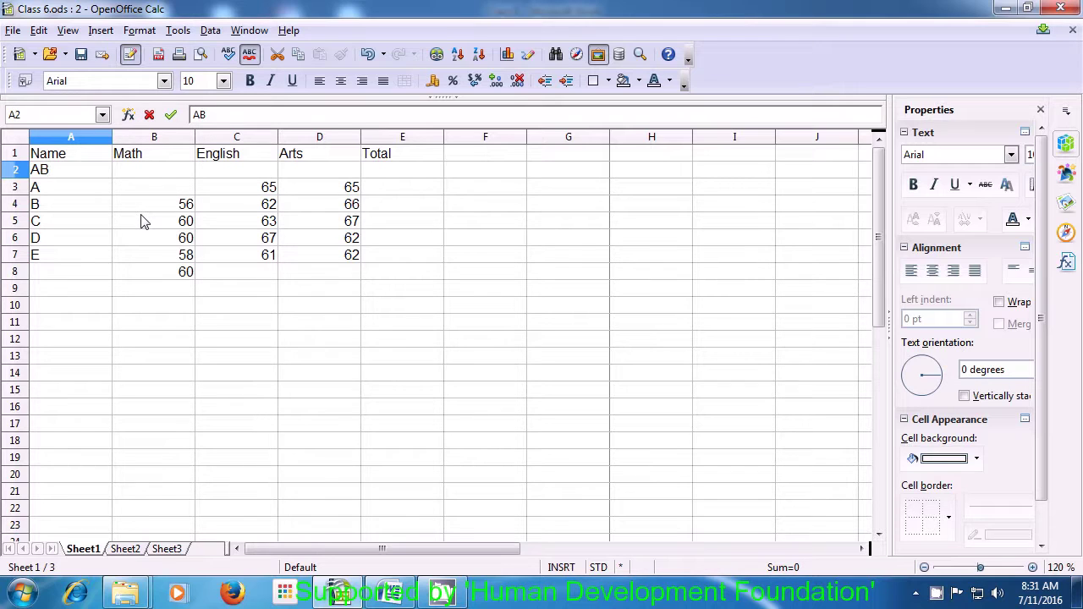
{"action": "key", "text": "Tab"}
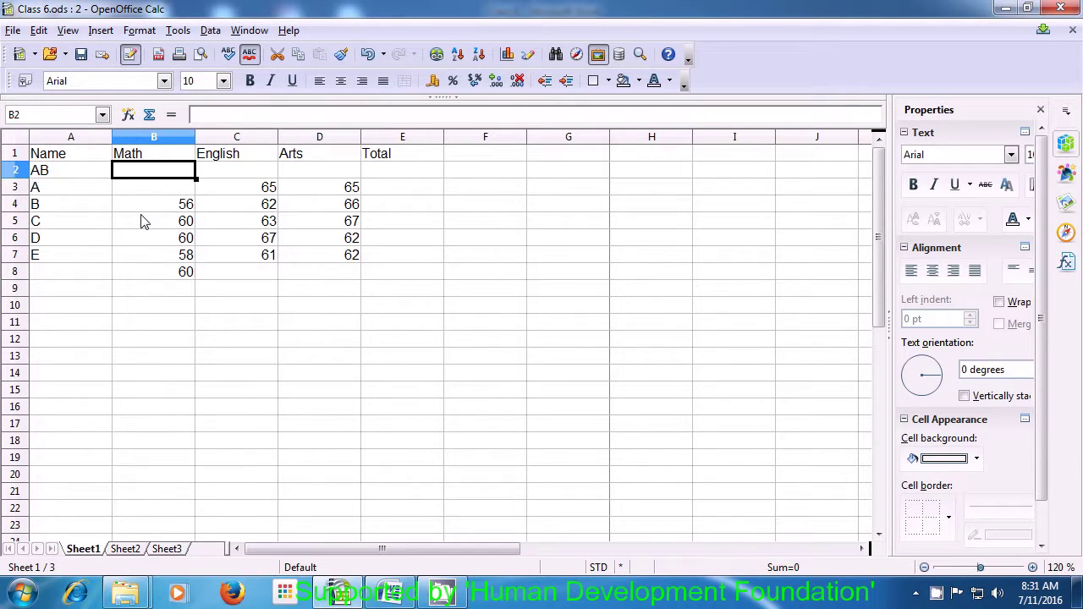
{"action": "type", "text": "63"}
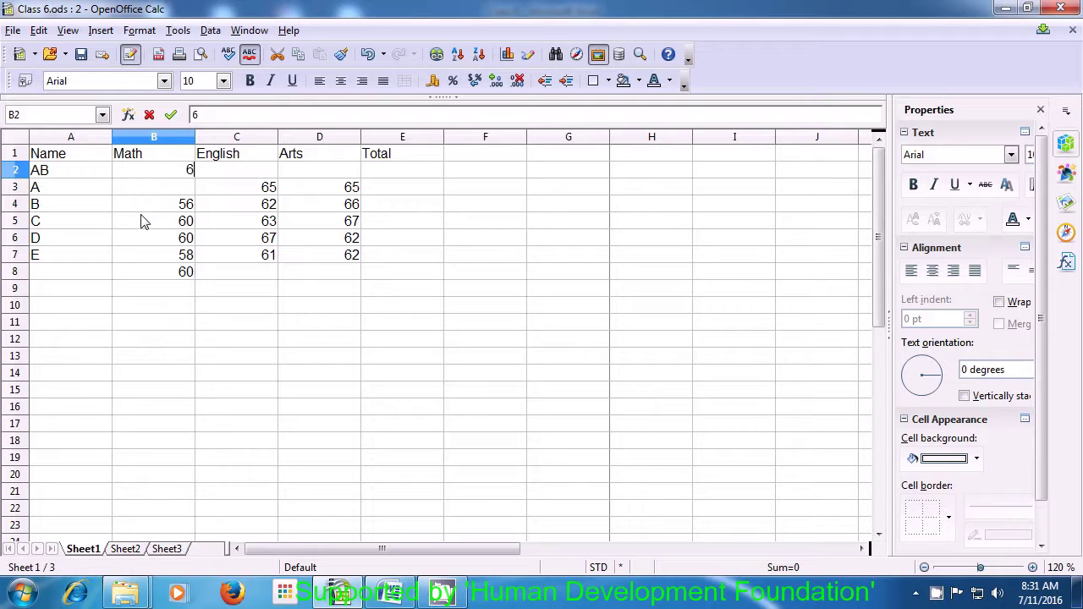
{"action": "key", "text": "Tab"}
{"action": "type", "text": "64"}
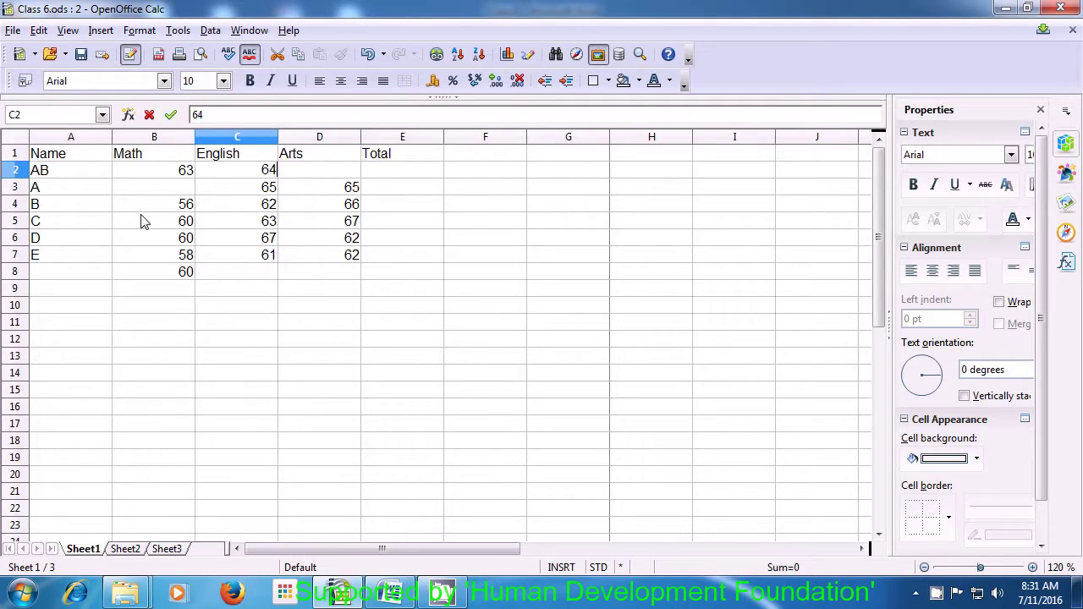
{"action": "key", "text": "Tab"}
{"action": "type", "text": "66"}
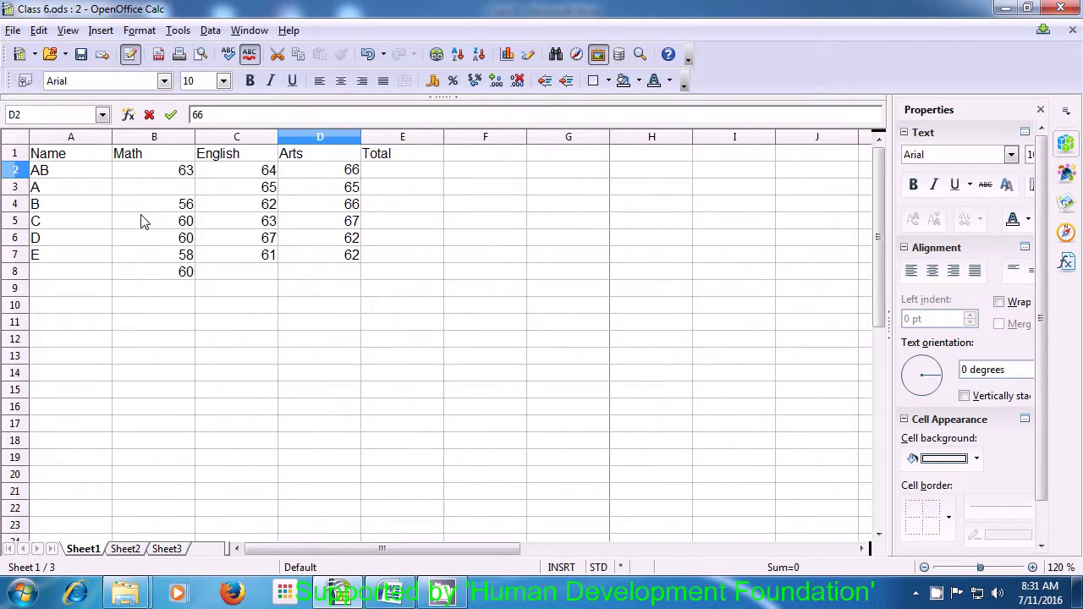
Insert a blank column before the Math column, using cell B10 as the reference.
{"action": "left_click", "coordinate": [167, 313]}
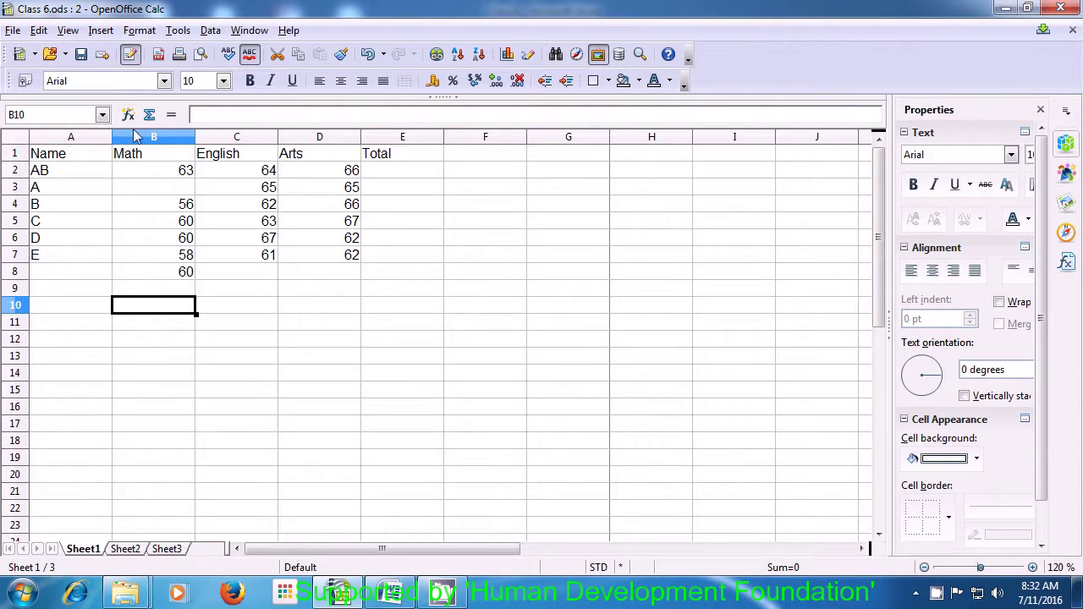
{"action": "left_click", "coordinate": [99, 30]}
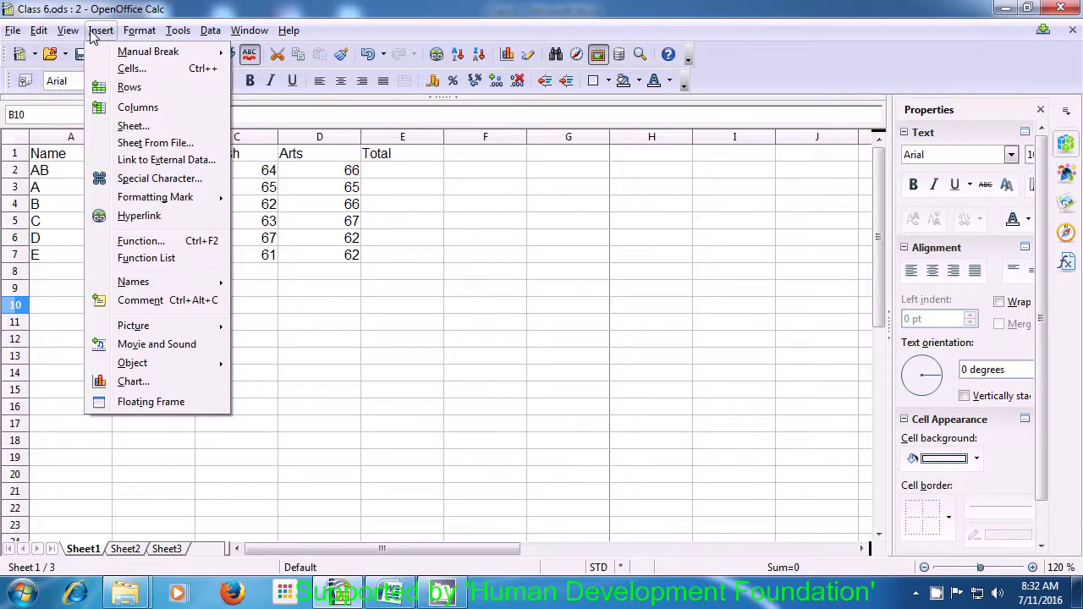
{"action": "left_click", "coordinate": [127, 107]}
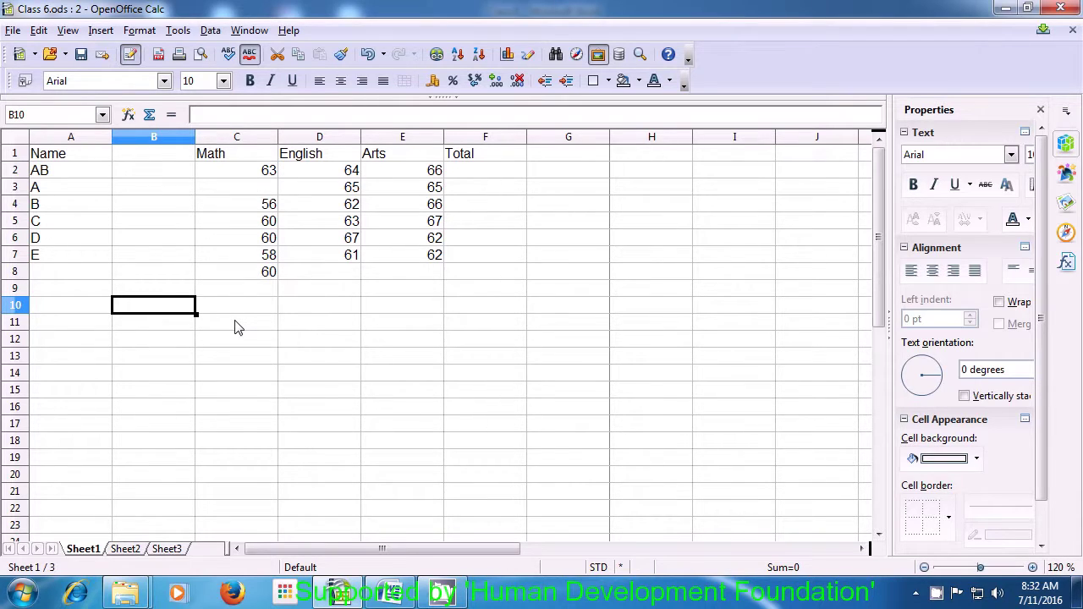
Enter the heading "Roll No." in cell B1 of the new blank column.
{"action": "left_click", "coordinate": [152, 161]}
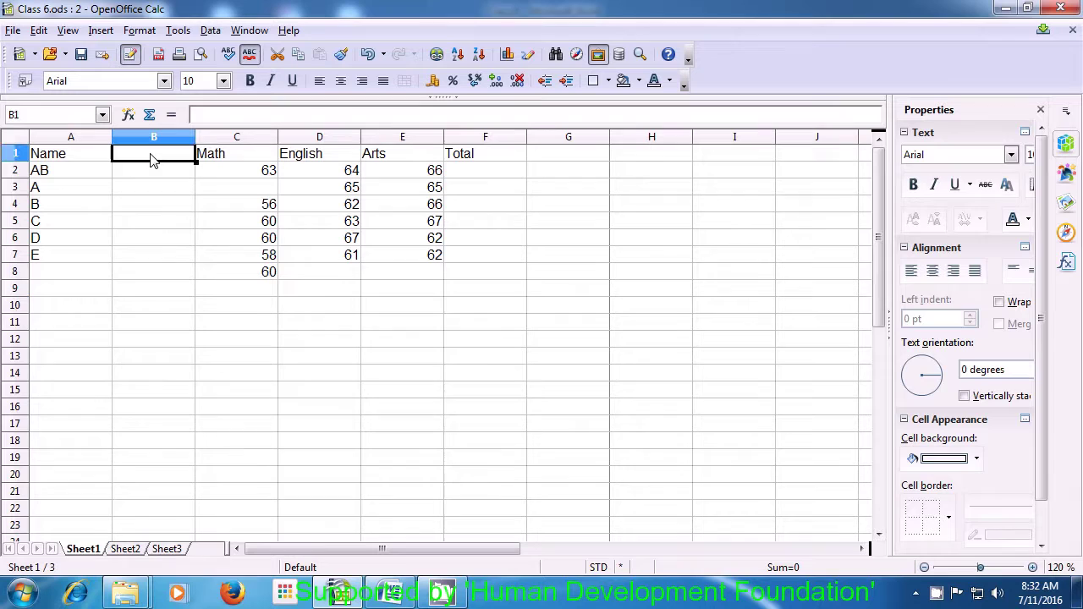
{"action": "type", "text": "Roll"}
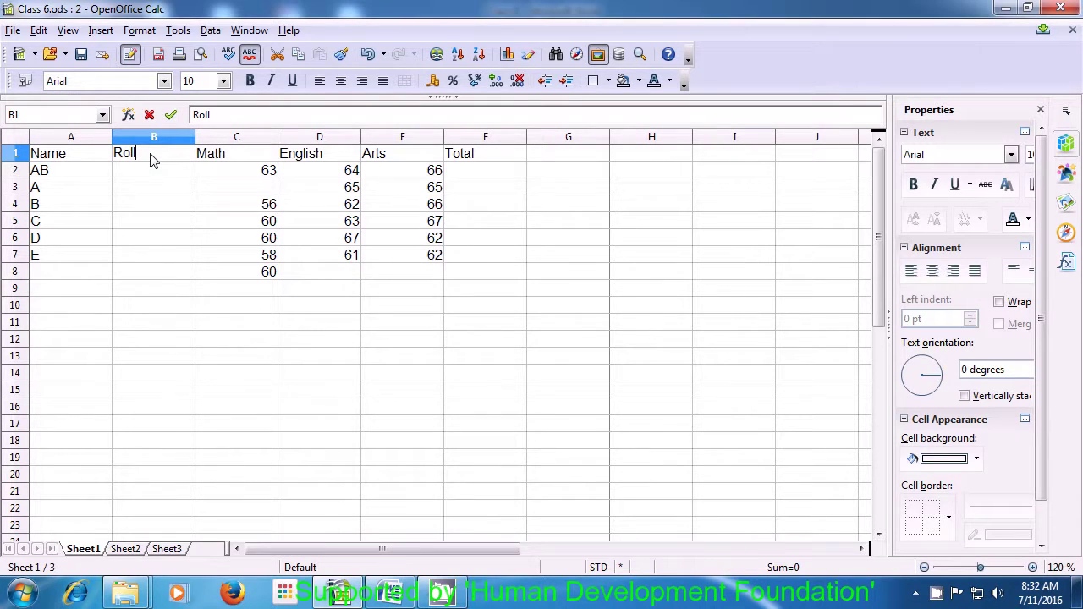
{"action": "type", "text": " No."}
{"action": "key", "text": "Return"}
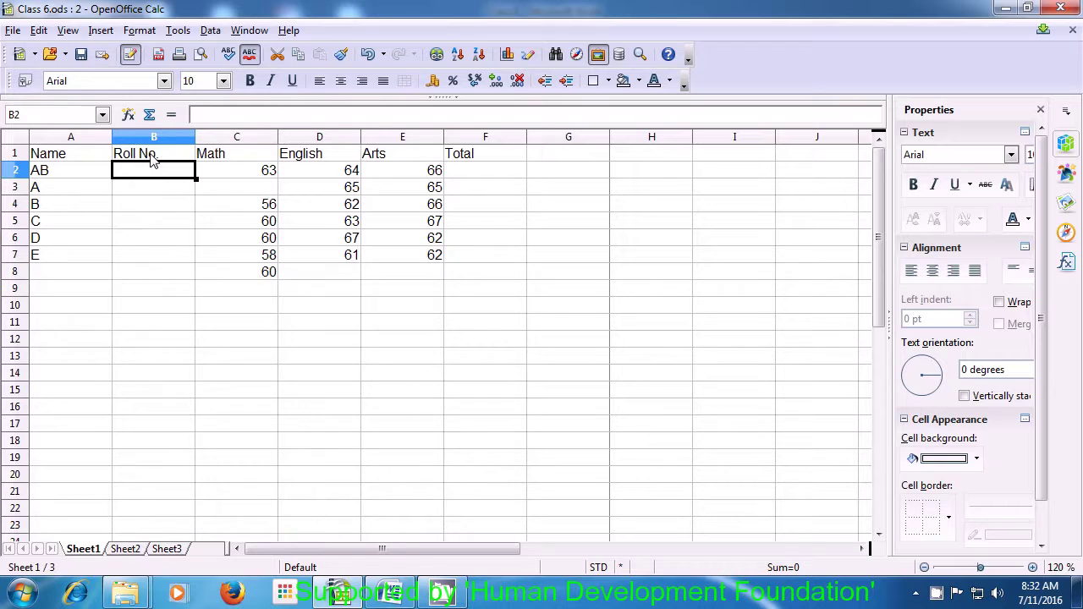
Number the students 1 to 6 in cells B2 through B7 of the Roll No. column.
{"action": "type", "text": "1"}
{"action": "key", "text": "Return"}
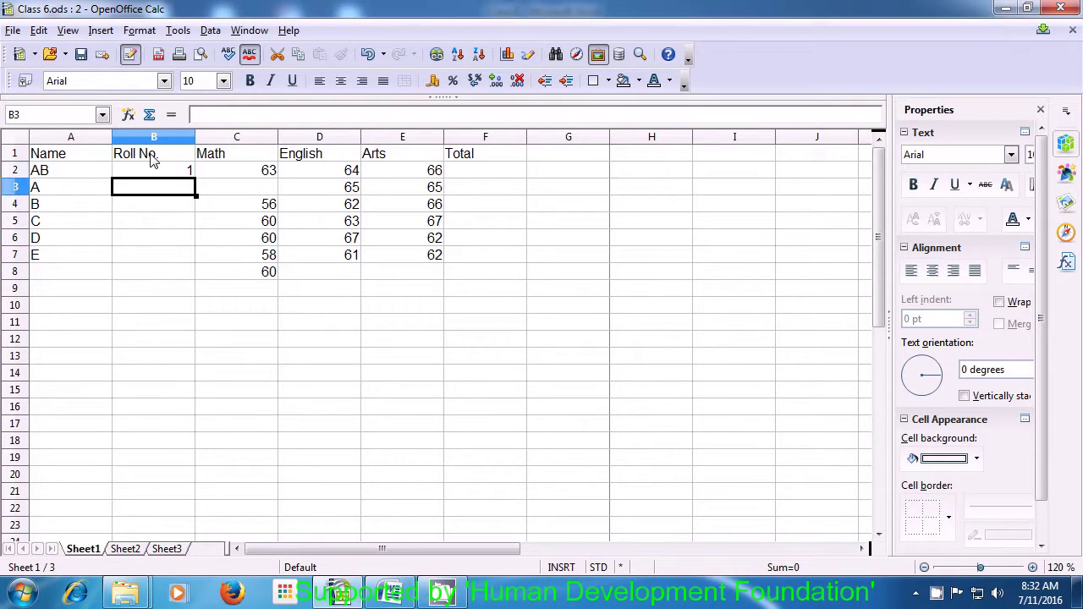
{"action": "type", "text": "2"}
{"action": "key", "text": "Return"}
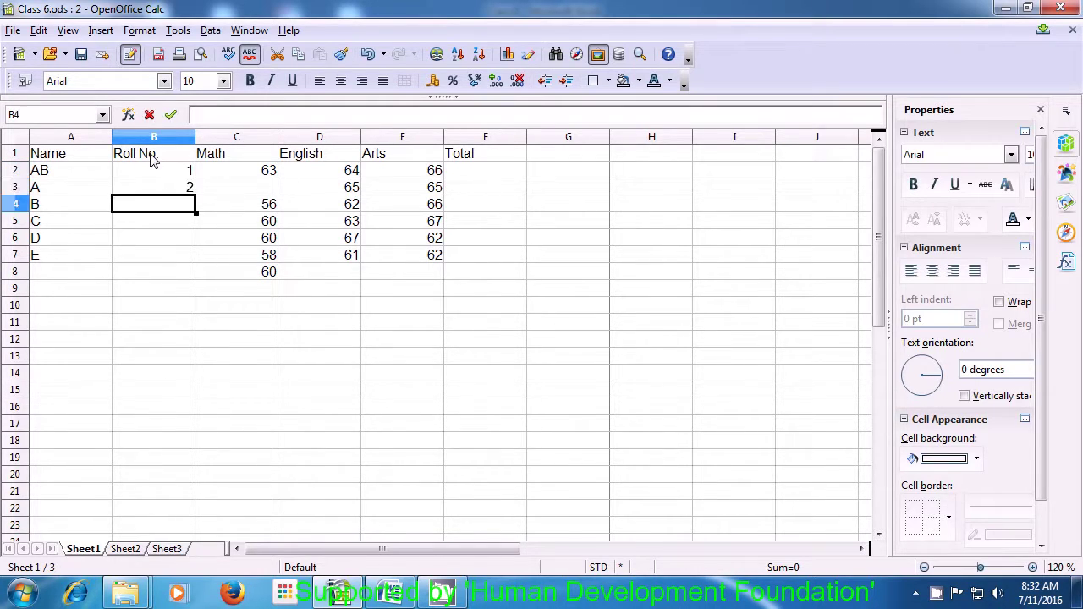
{"action": "type", "text": "3"}
{"action": "key", "text": "Return"}
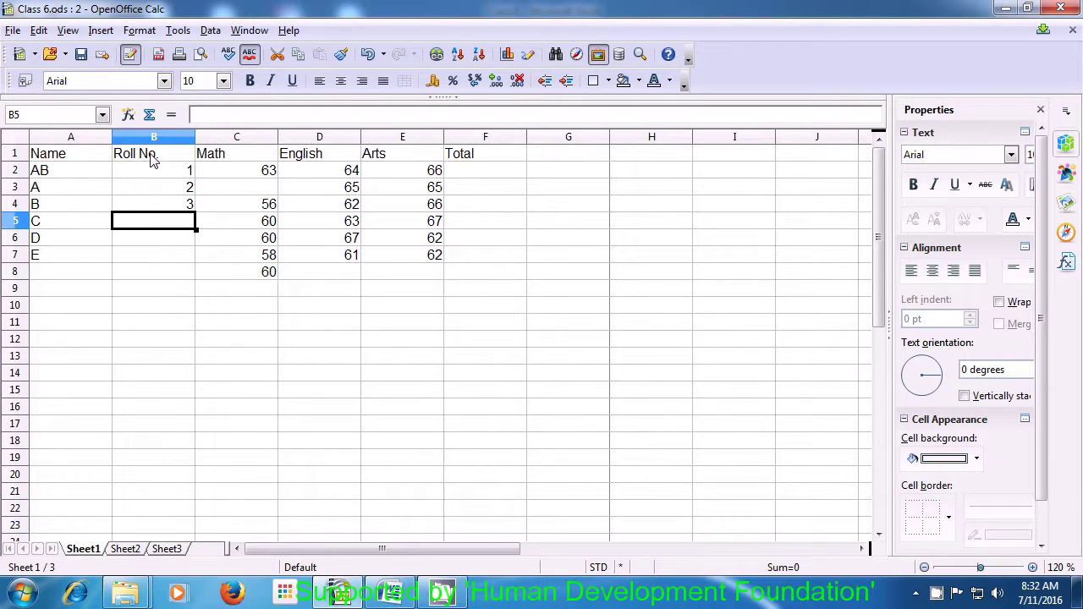
{"action": "type", "text": "4"}
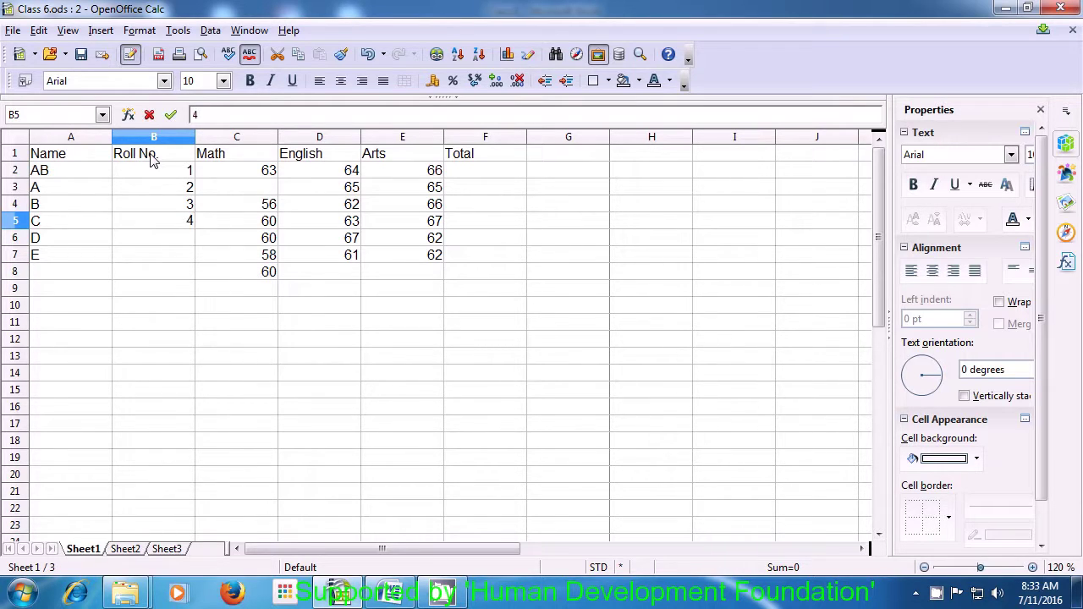
{"action": "key", "text": "Return"}
{"action": "type", "text": "5"}
{"action": "key", "text": "Return"}
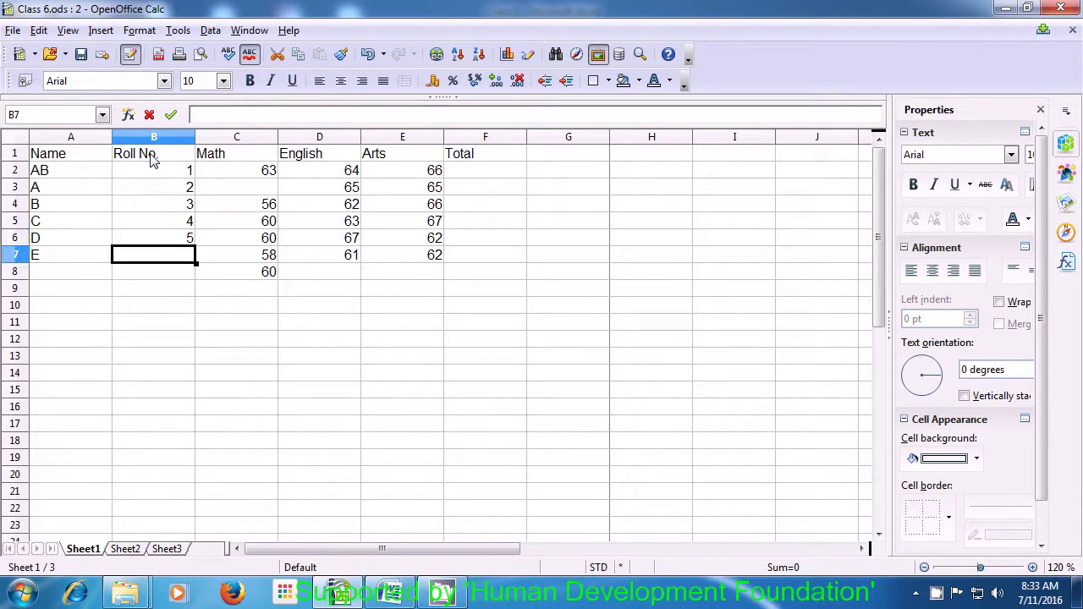
{"action": "type", "text": "6"}
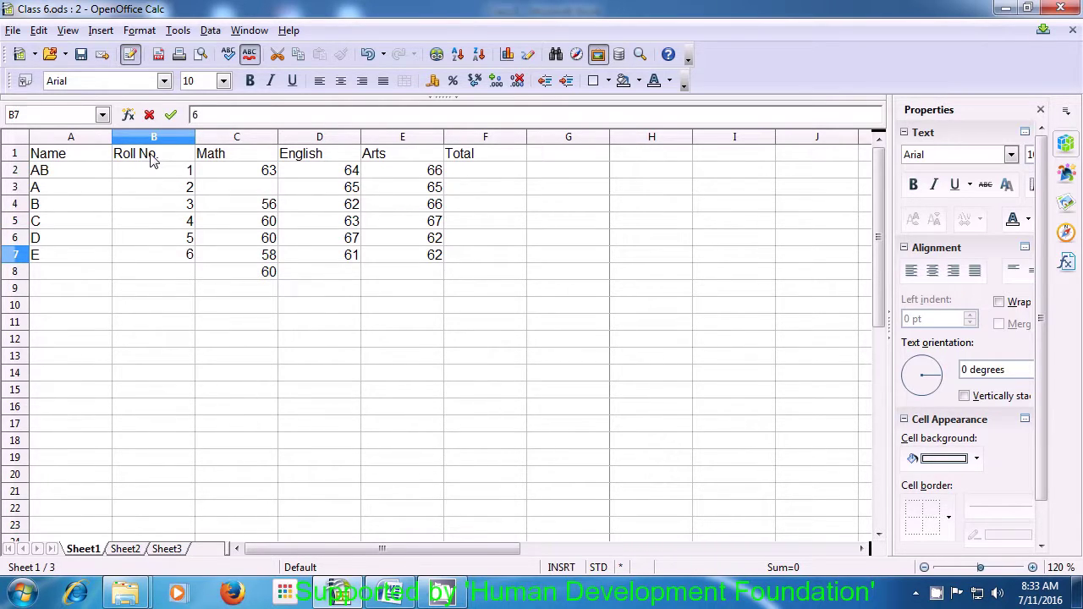
{"action": "key", "text": "Return"}
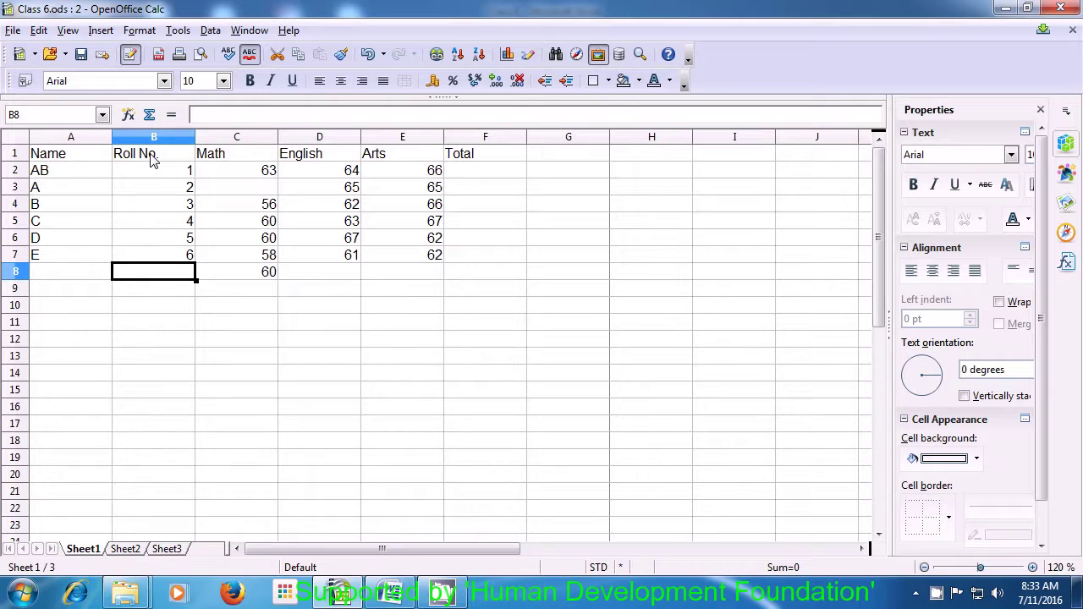
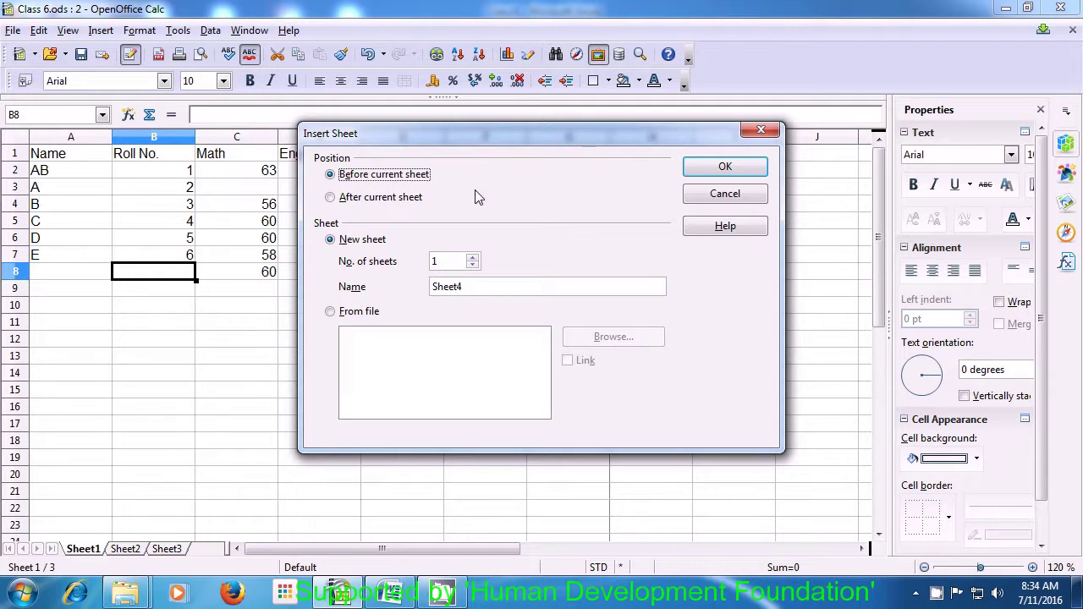
Insert one new sheet named Sheet4 after the current sheet, and return to Sheet1.
{"action": "left_click", "coordinate": [330, 198]}
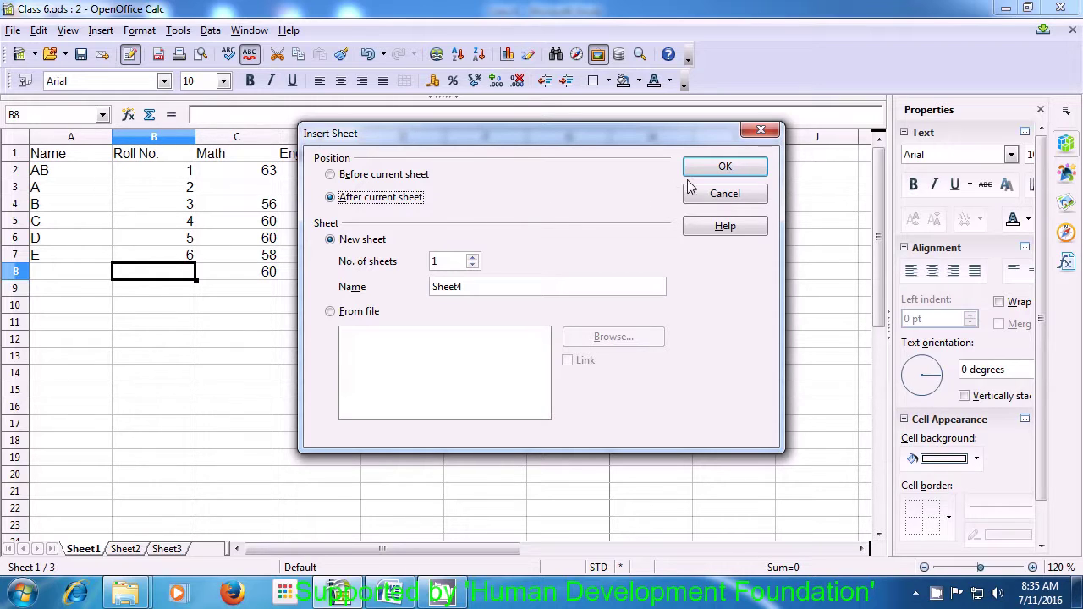
{"action": "left_click", "coordinate": [725, 168]}
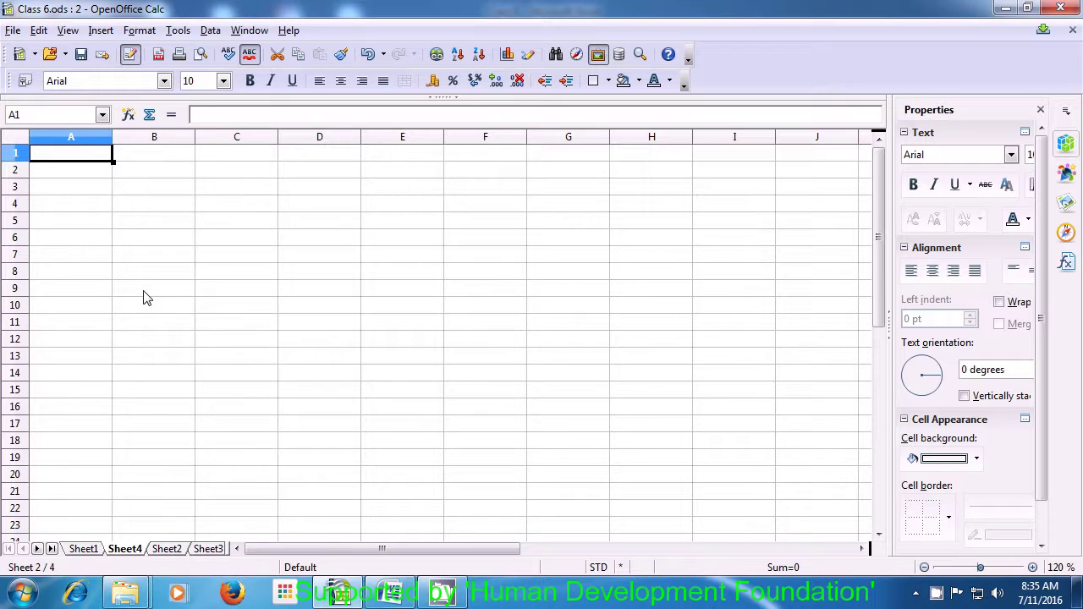
{"action": "left_click", "coordinate": [85, 549]}
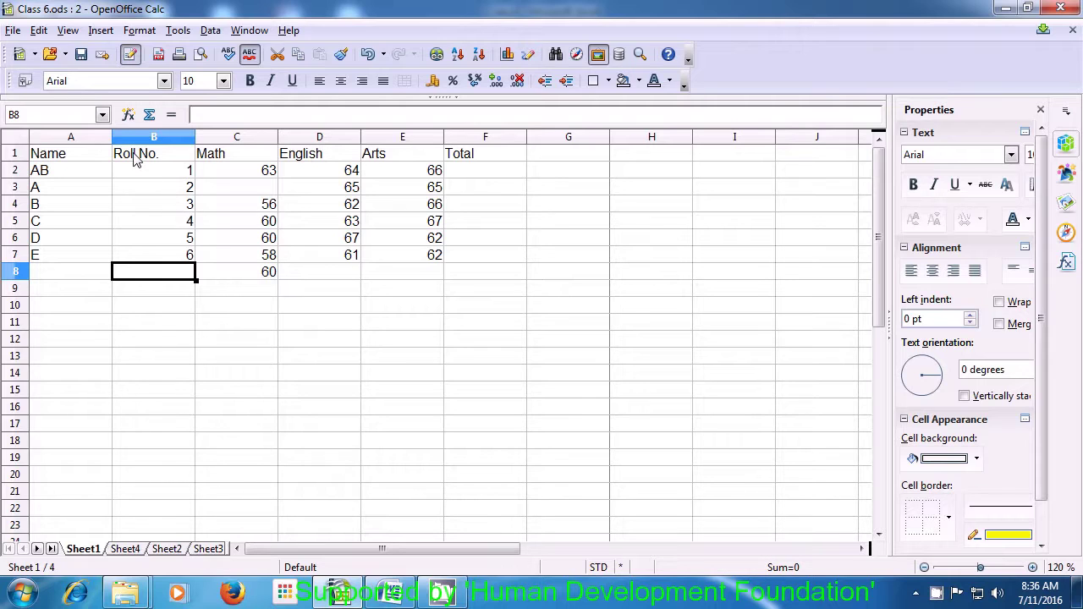
Insert Sheet1 from the Class 1 spreadsheet file in Desktop\Spreadsheet 1\Class 1 before the current sheet.
{"action": "left_click", "coordinate": [99, 31]}
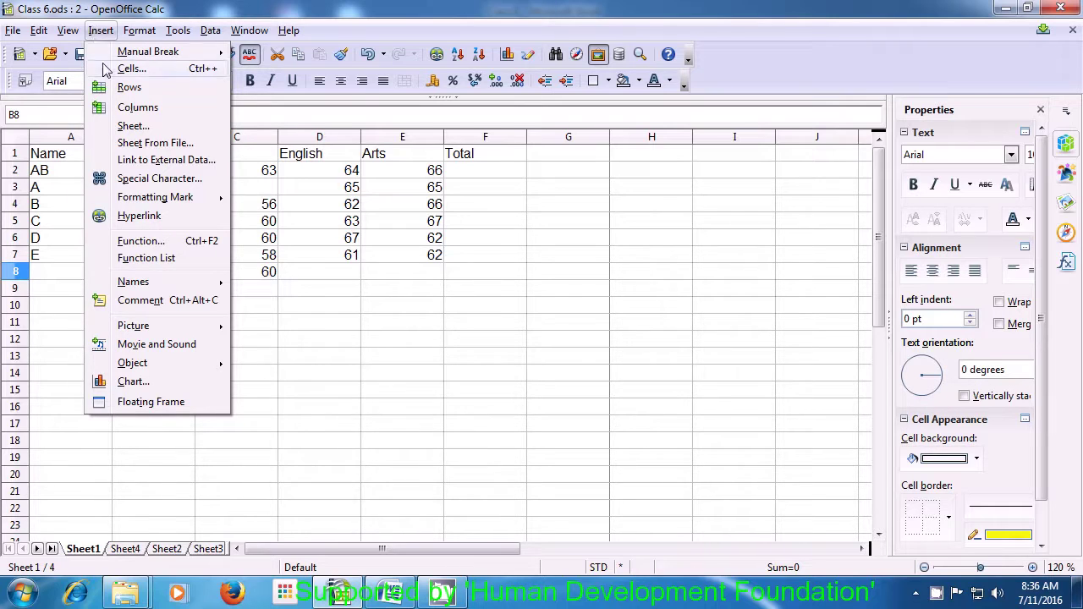
{"action": "left_click", "coordinate": [125, 145]}
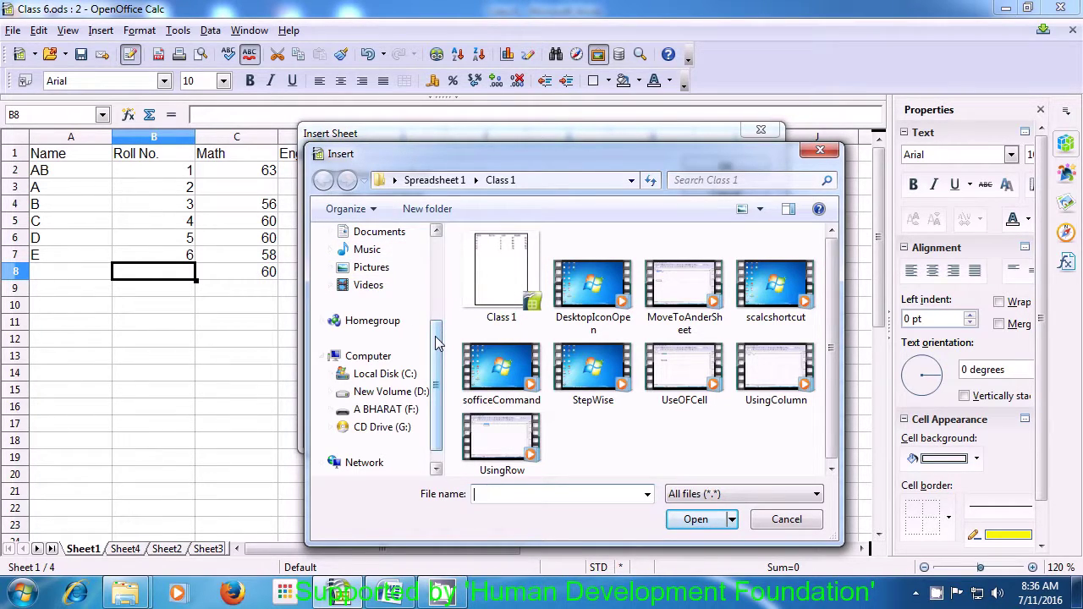
{"action": "left_click_drag", "start_coordinate": [437, 342], "coordinate": [437, 263]}
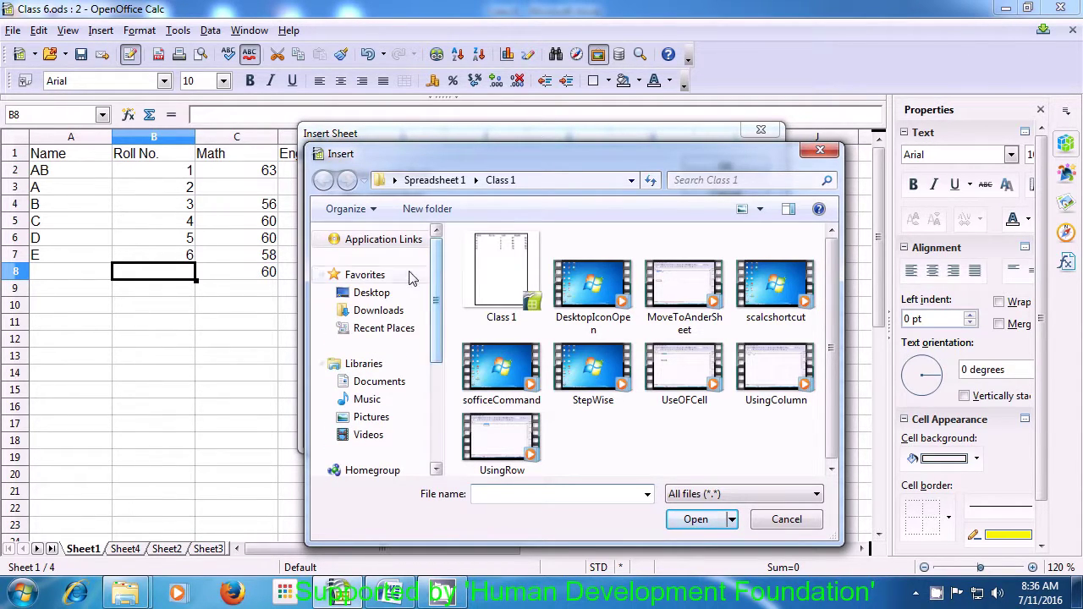
{"action": "left_click", "coordinate": [380, 300]}
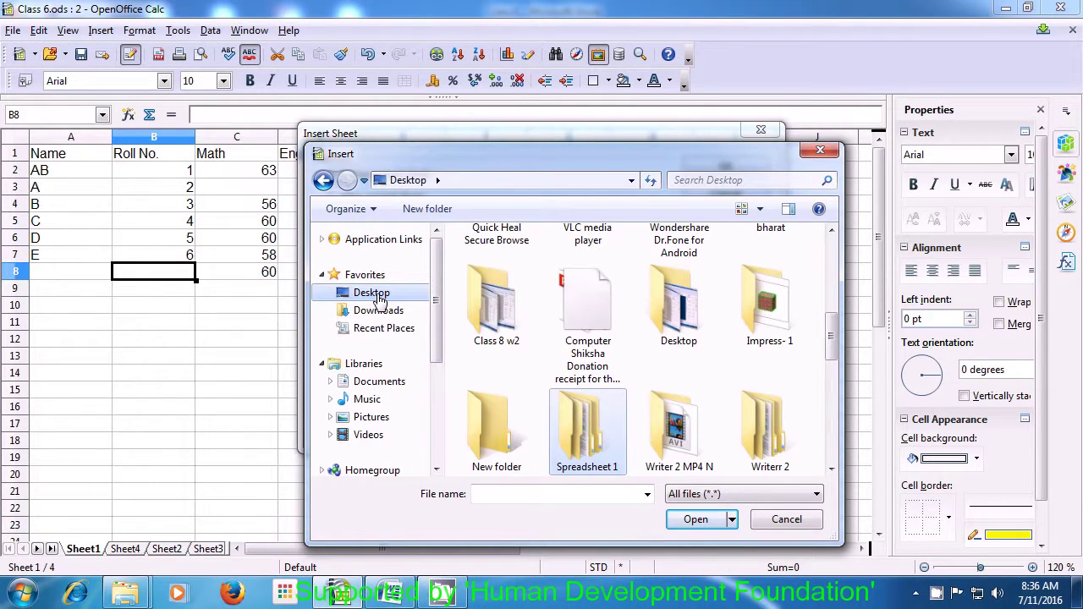
{"action": "double_click", "coordinate": [583, 423]}
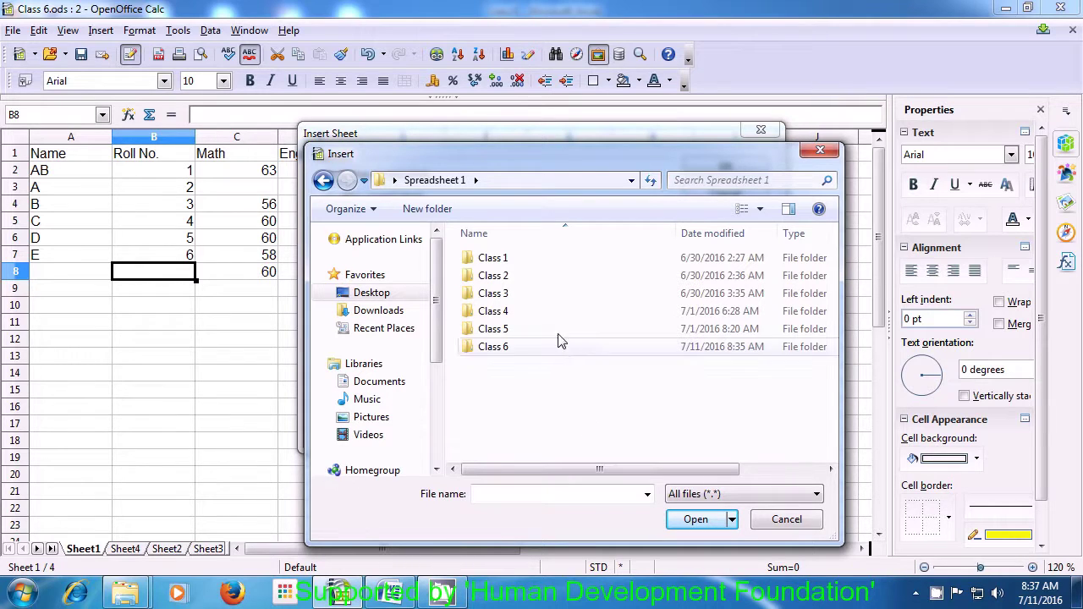
{"action": "double_click", "coordinate": [534, 269]}
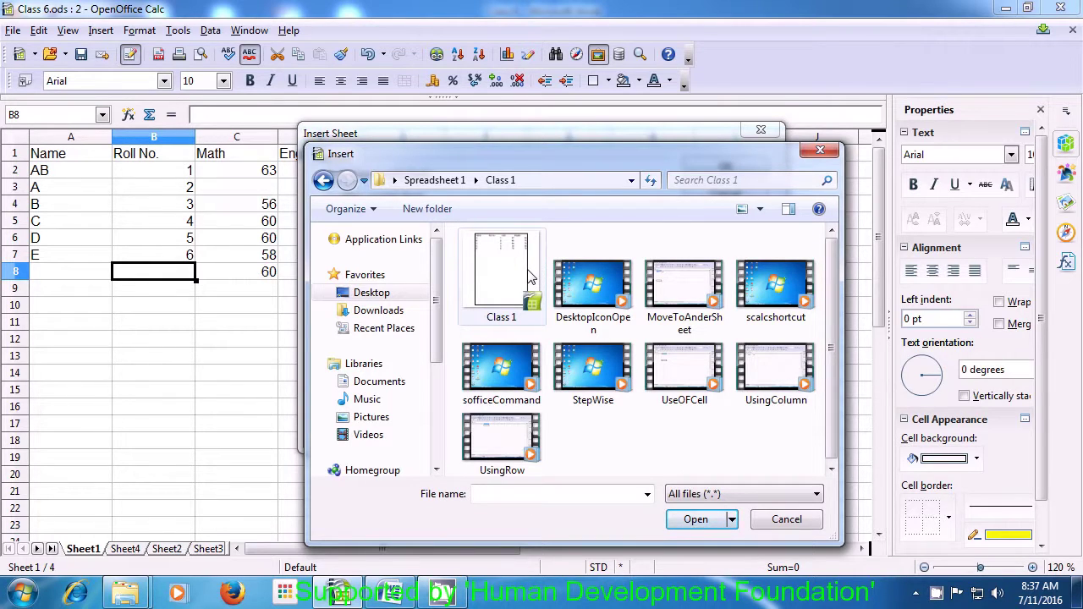
{"action": "left_click", "coordinate": [531, 276]}
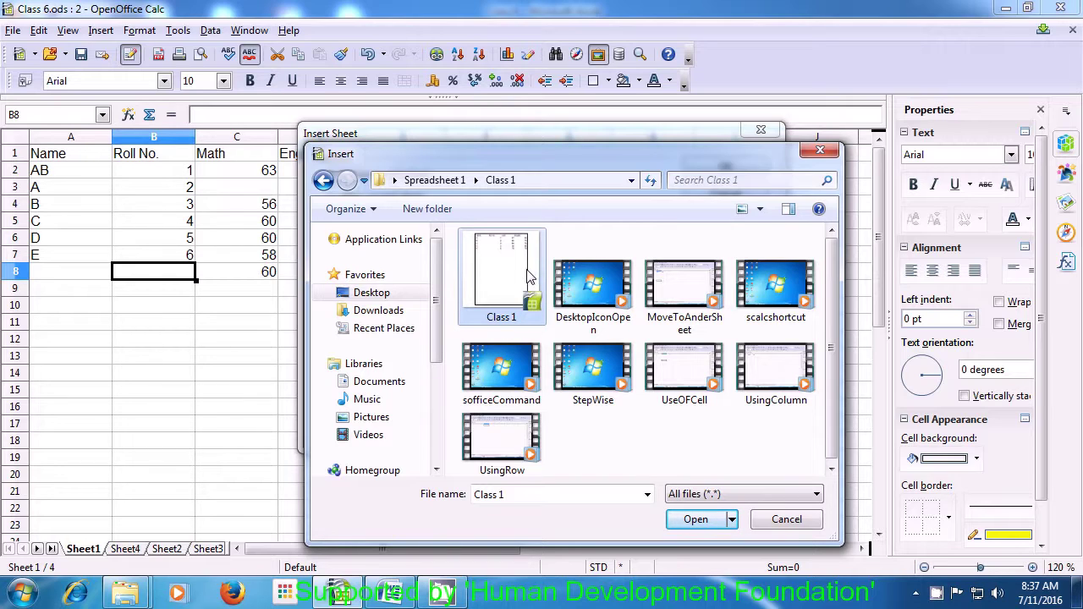
{"action": "left_click", "coordinate": [696, 519]}
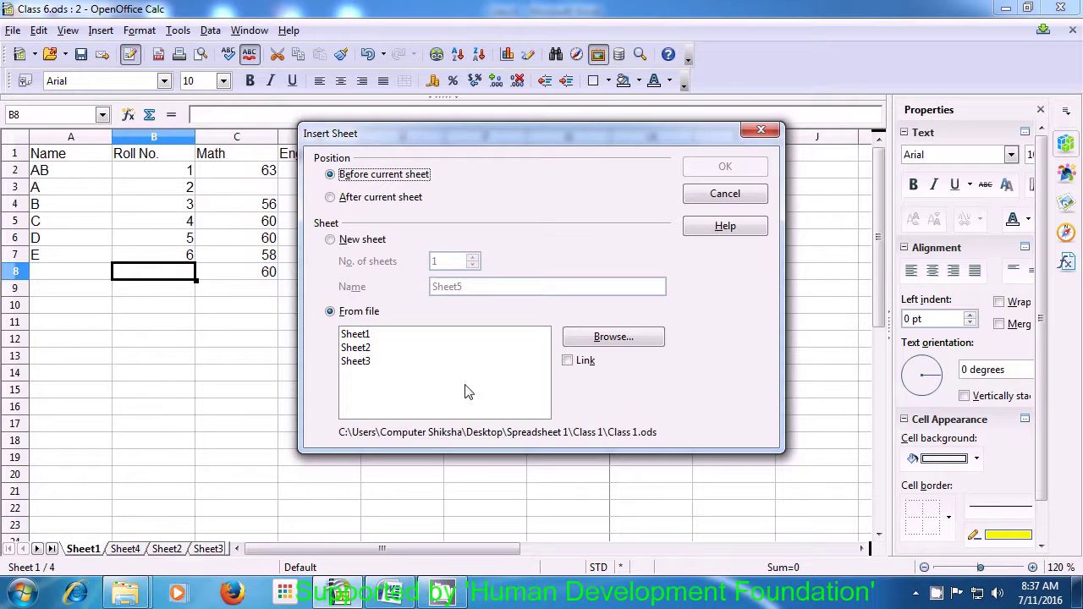
{"action": "left_click", "coordinate": [358, 337]}
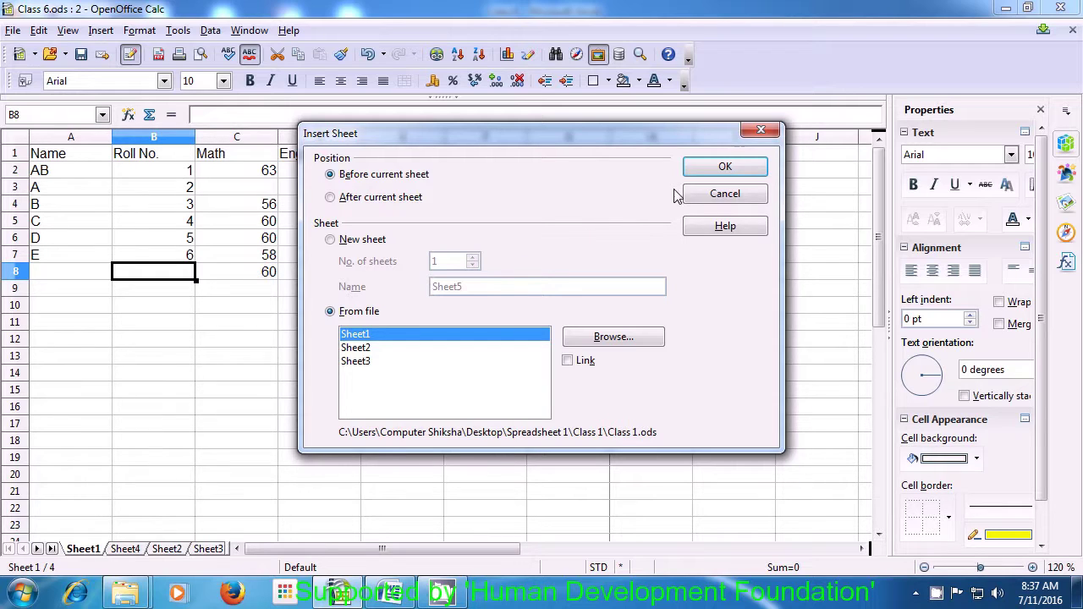
{"action": "left_click", "coordinate": [722, 168]}
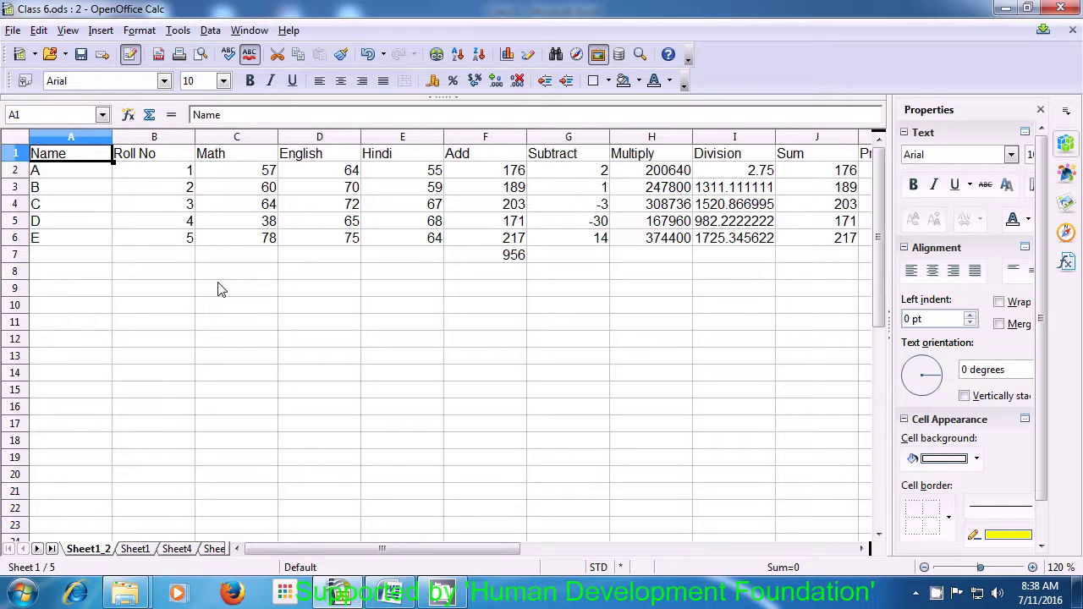
Return to Sheet1 and start a document hyperlink in cell C9, browsing for the target file.
{"action": "left_click", "coordinate": [145, 551]}
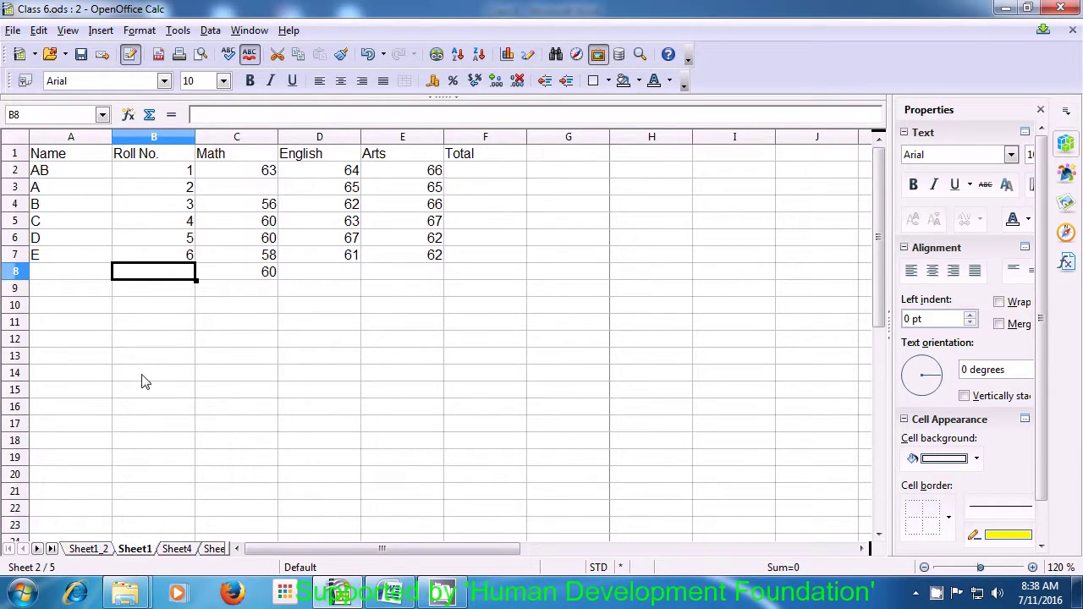
{"action": "left_click", "coordinate": [159, 311]}
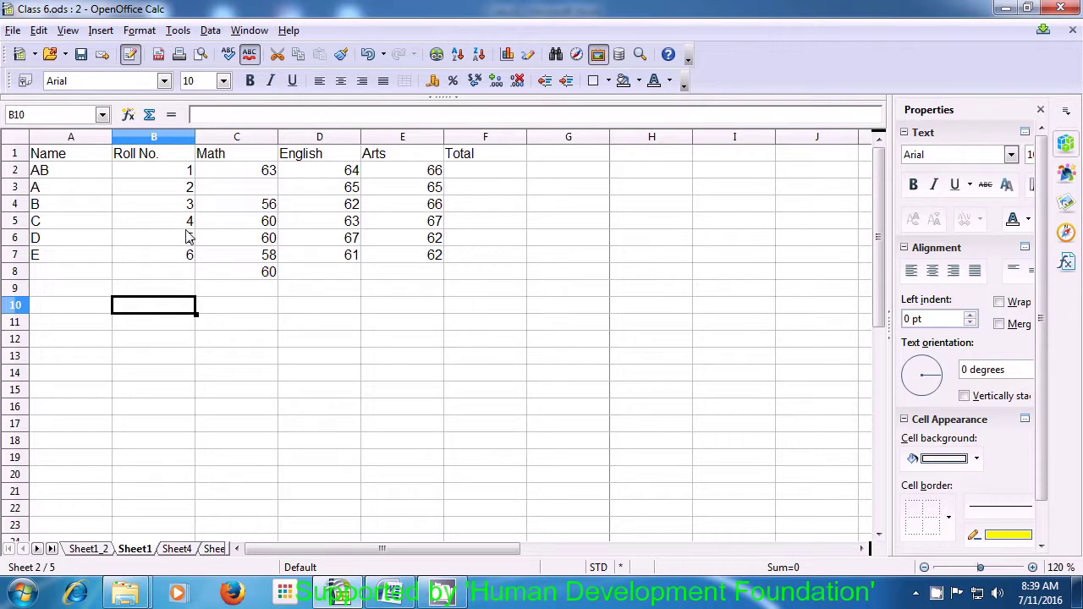
{"action": "left_click", "coordinate": [203, 292]}
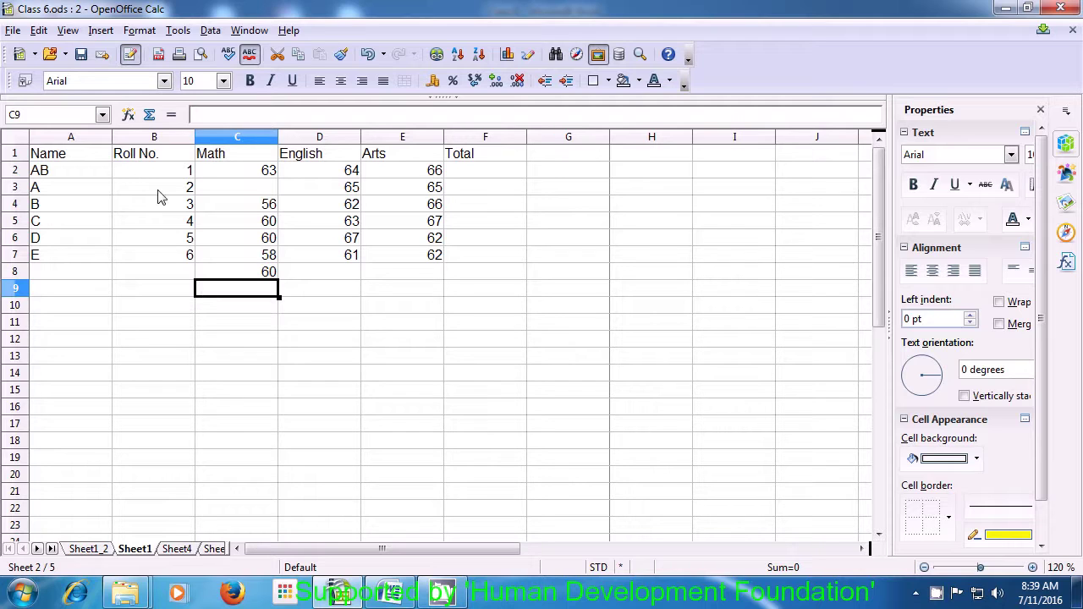
{"action": "left_click", "coordinate": [100, 31]}
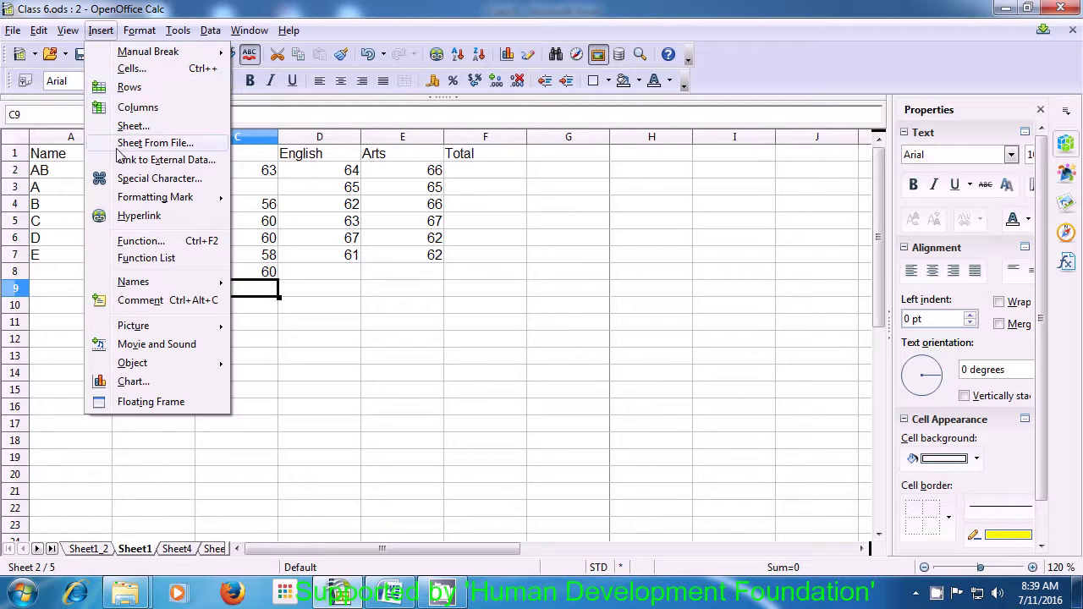
{"action": "left_click", "coordinate": [139, 217]}
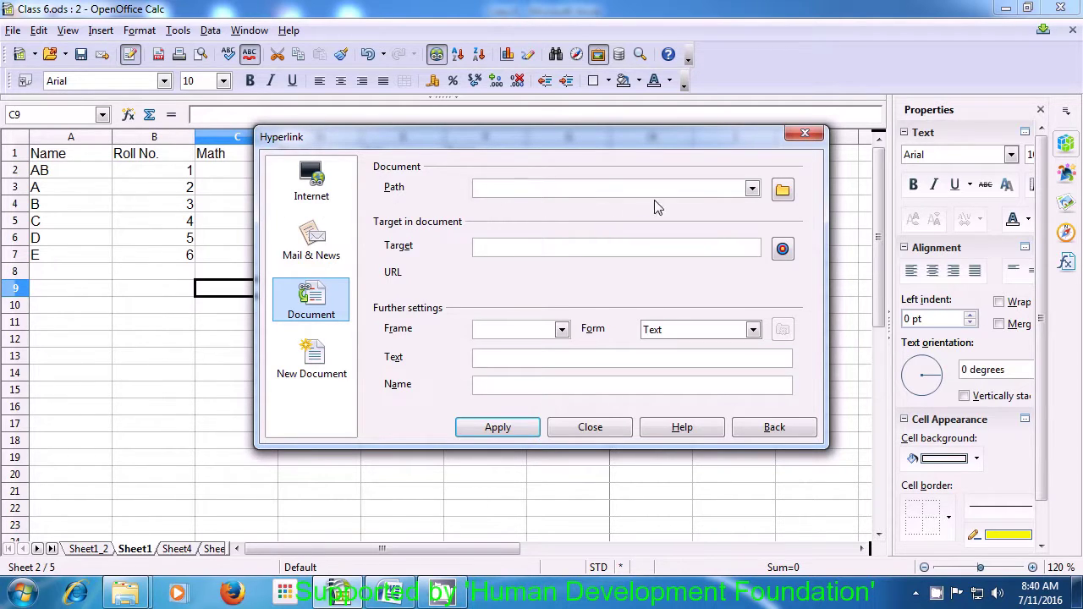
{"action": "left_click", "coordinate": [782, 193]}
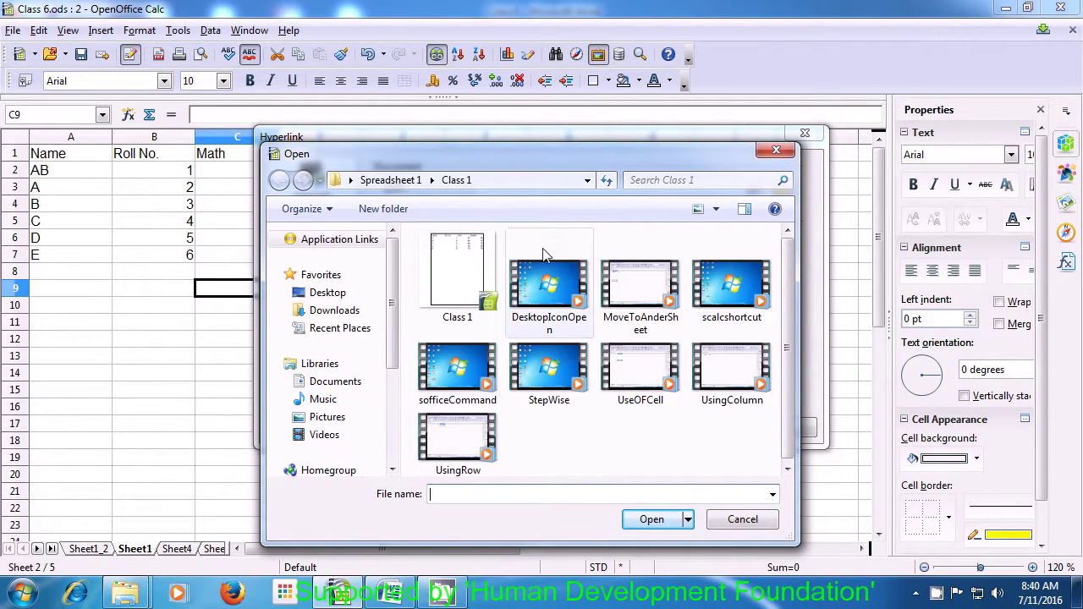
{"action": "left_click", "coordinate": [336, 298]}
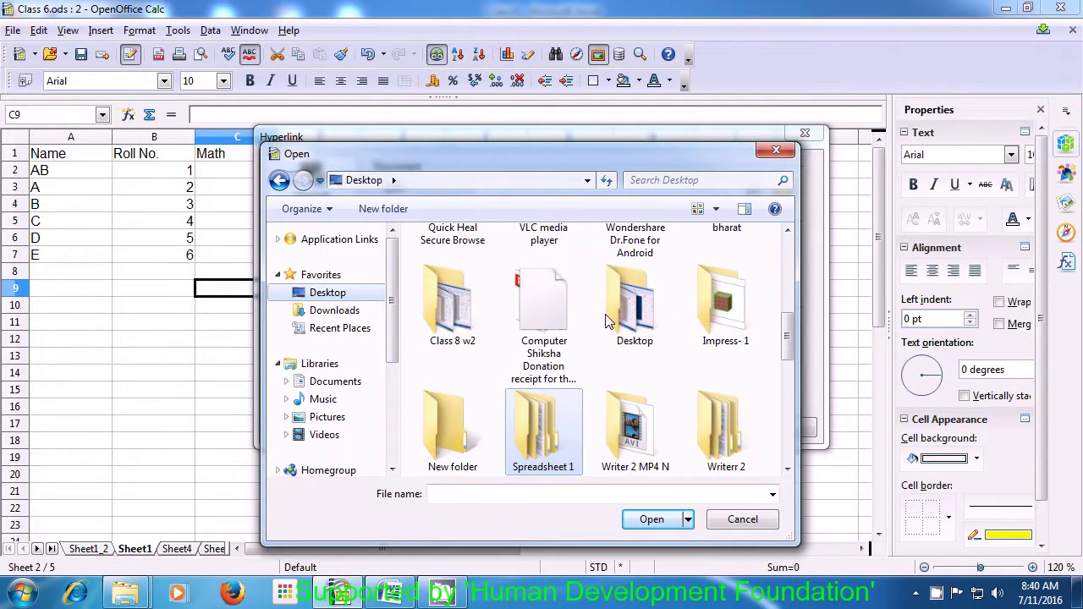
{"action": "left_click", "coordinate": [715, 320]}
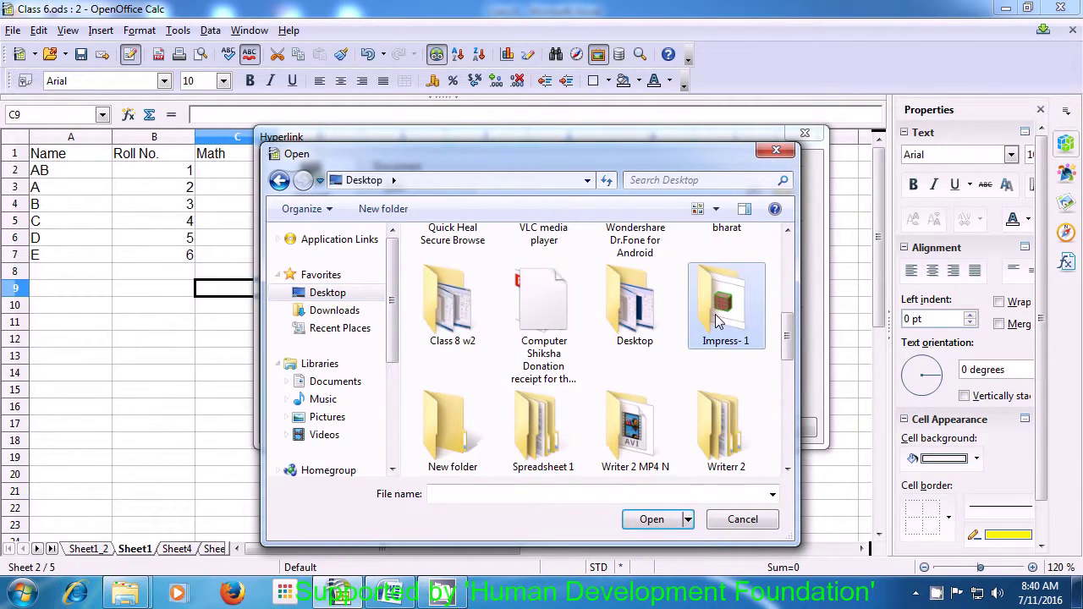
{"action": "double_click", "coordinate": [716, 319]}
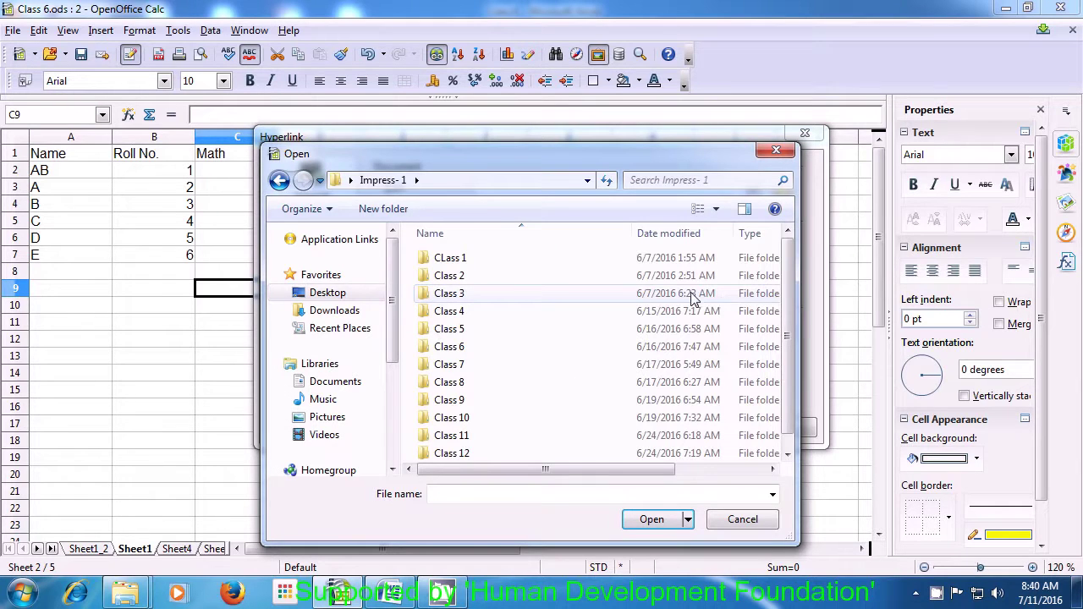
{"action": "double_click", "coordinate": [518, 266]}
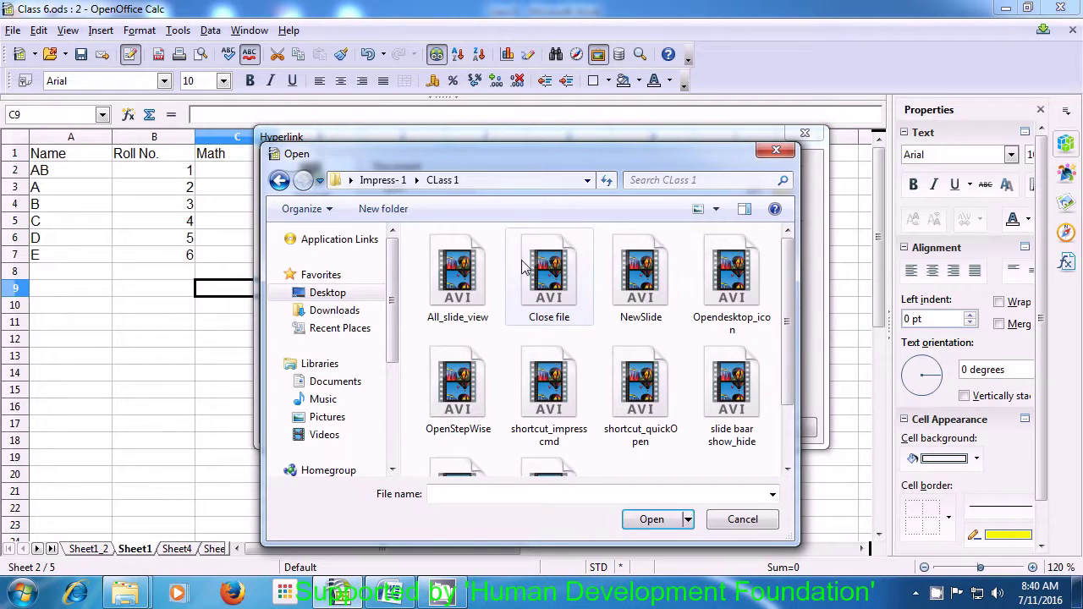
{"action": "mouse_move", "coordinate": [783, 321]}
{"action": "left_mouse_down"}
{"action": "mouse_move", "coordinate": [798, 391]}
{"action": "mouse_move", "coordinate": [796, 315]}
{"action": "left_mouse_up"}
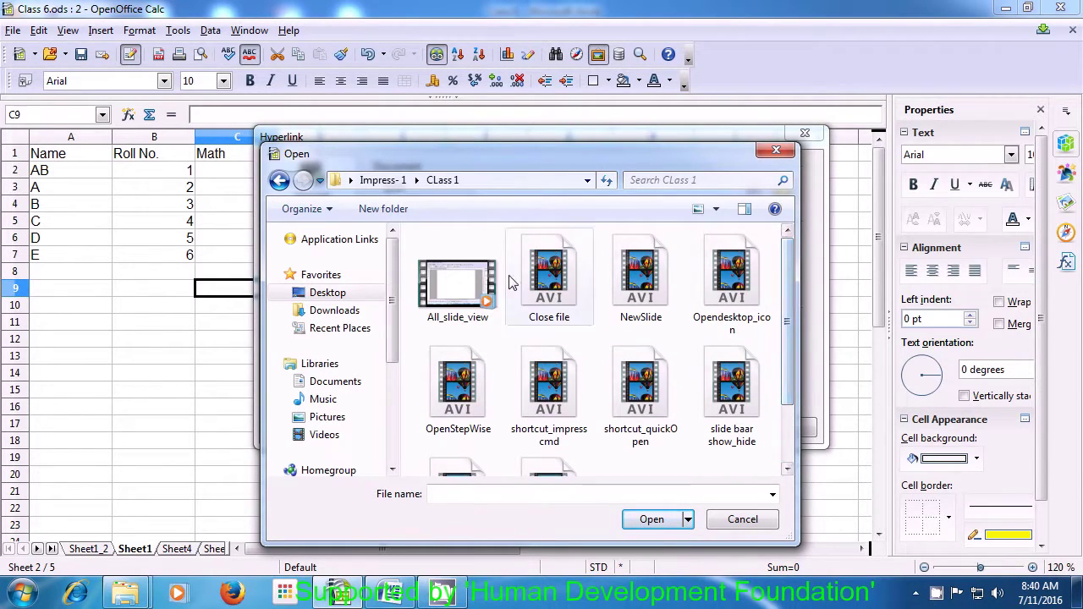
Set the hyperlink's document path to the file class 11 impress 1 in the Documents library.
{"action": "left_click", "coordinate": [320, 382]}
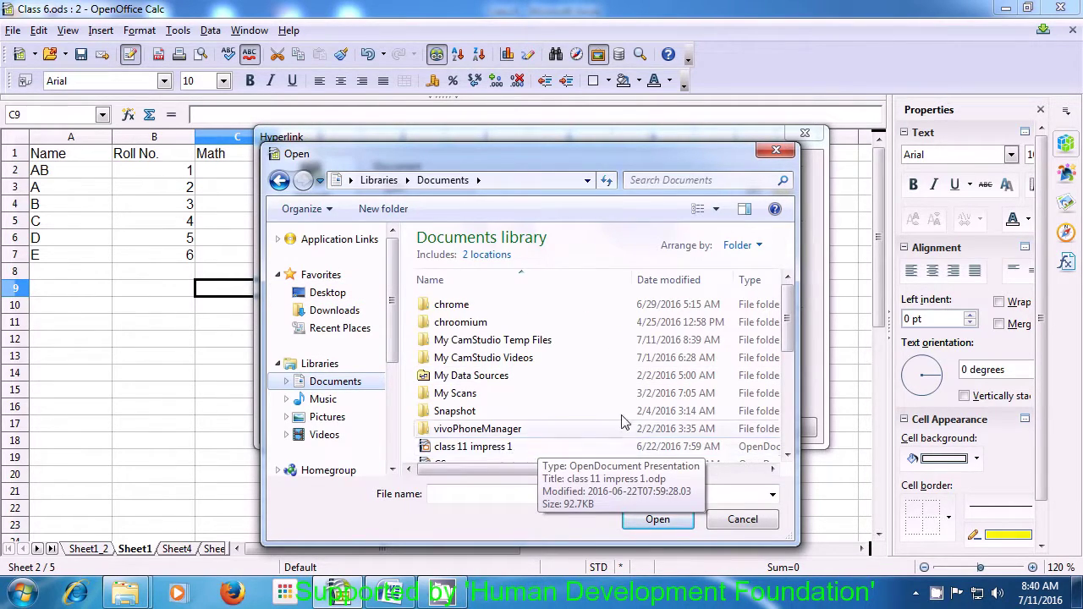
{"action": "scroll", "coordinate": [622, 330], "scroll_direction": "down", "scroll_amount": 1}
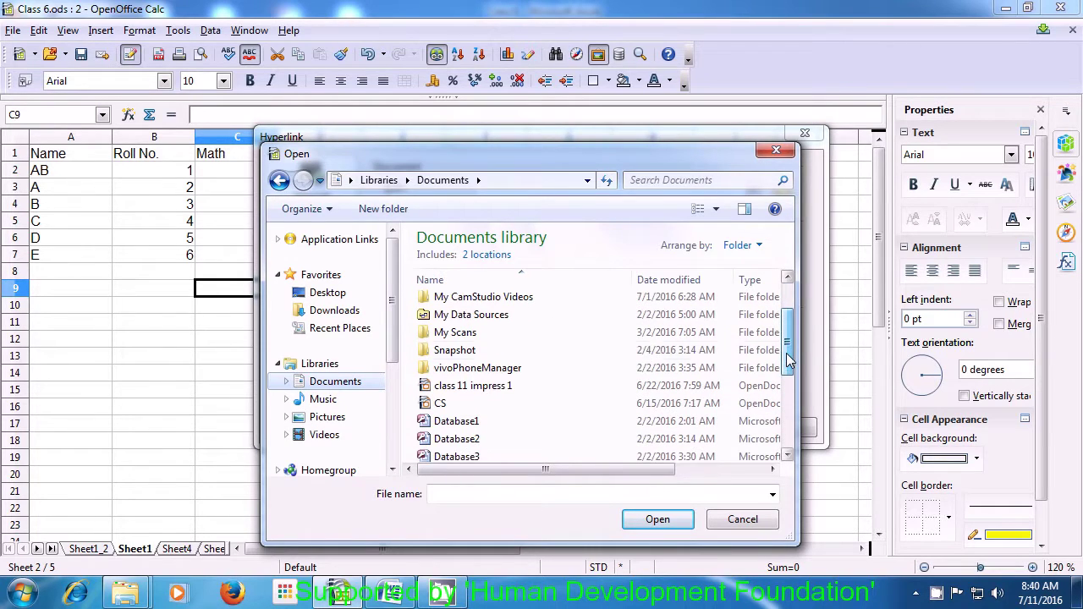
{"action": "left_click", "coordinate": [506, 387]}
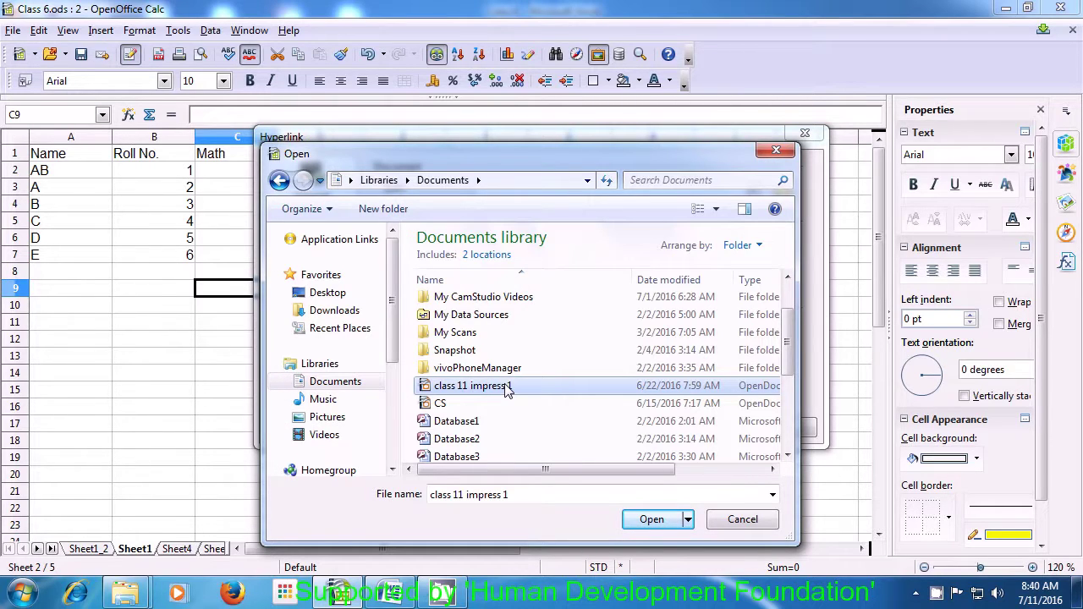
{"action": "left_click", "coordinate": [647, 515]}
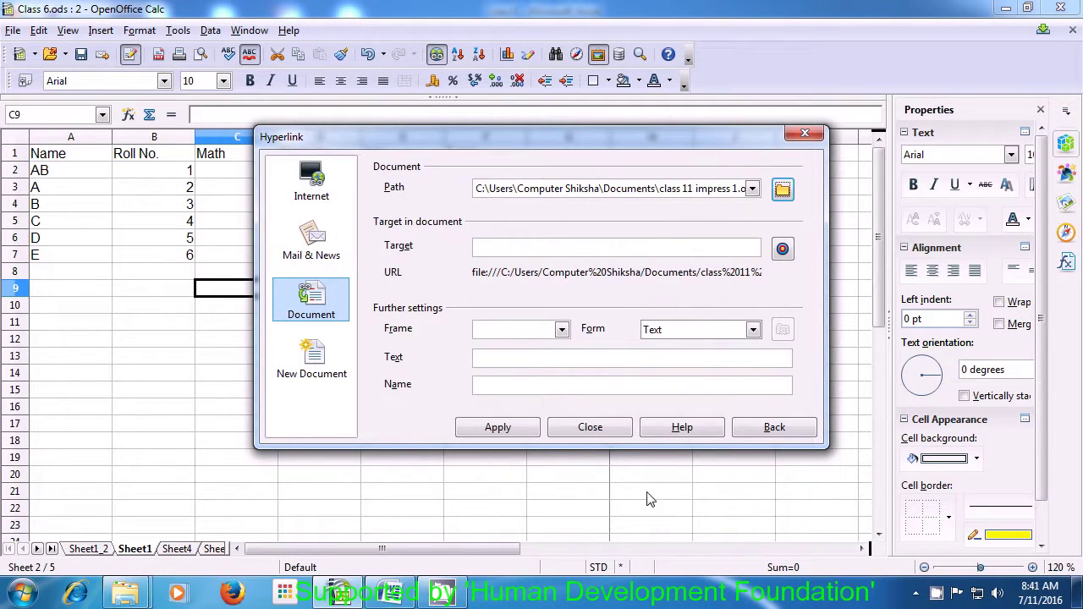
Give the link the display text "hyperlink", apply it to cell C9 and close the hyperlink settings.
{"action": "left_click", "coordinate": [492, 359]}
{"action": "left_click", "coordinate": [493, 358]}
{"action": "type", "text": "hyper"}
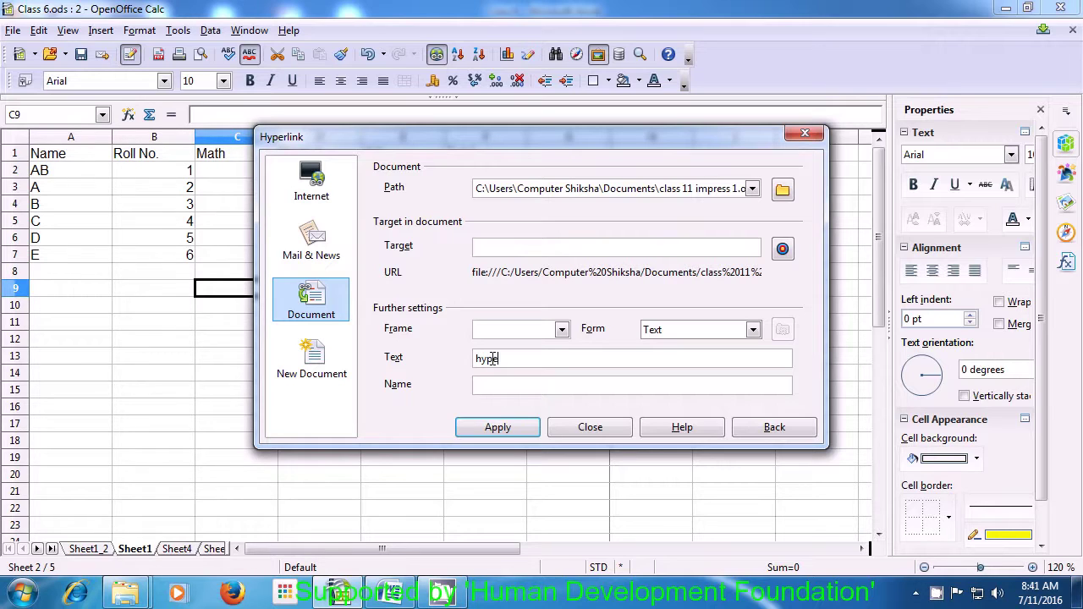
{"action": "type", "text": "link"}
{"action": "left_click", "coordinate": [500, 434]}
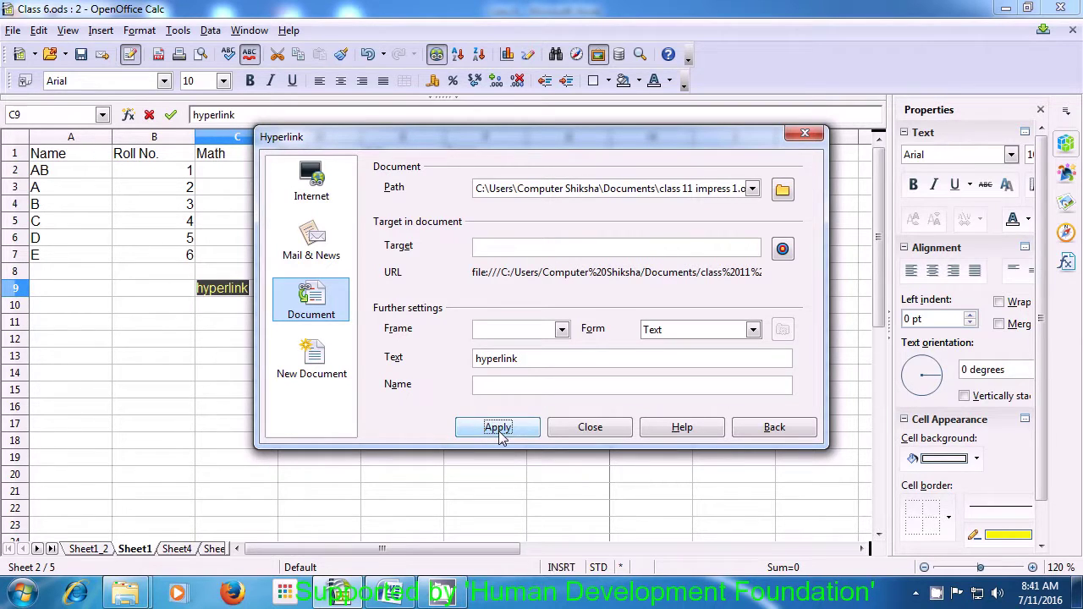
{"action": "left_click", "coordinate": [580, 431]}
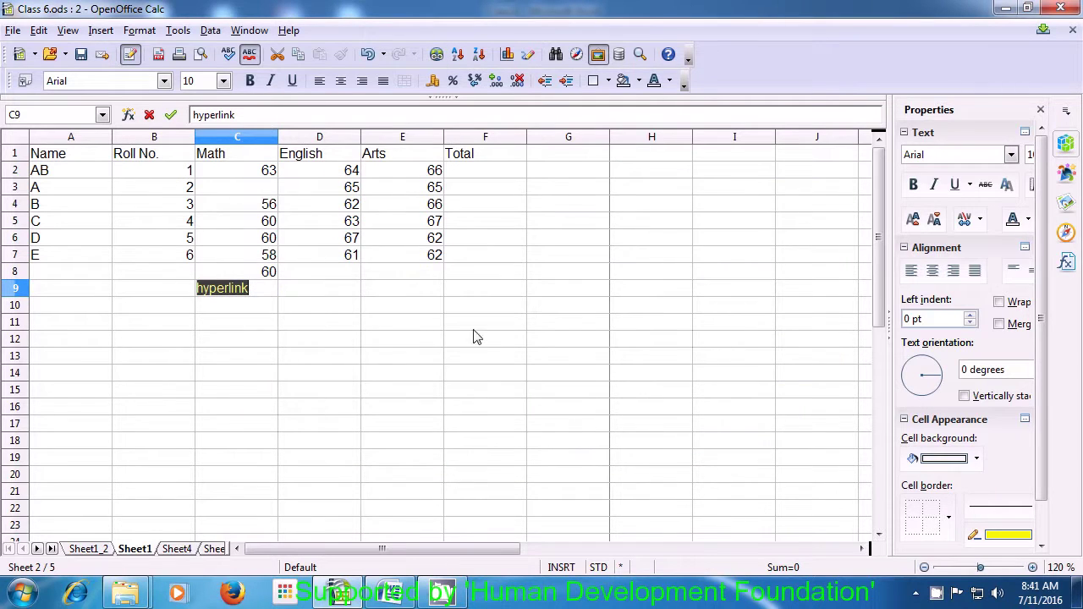
Commit the hyperlink entry in C9 and follow it to open the linked presentation.
{"action": "left_click", "coordinate": [260, 310]}
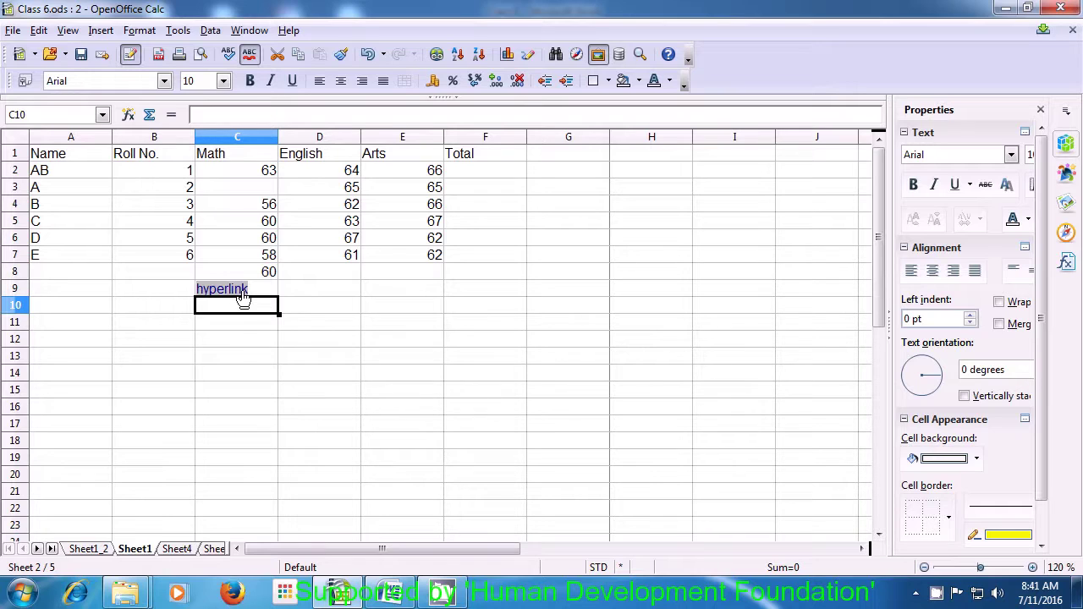
{"action": "mouse_move", "coordinate": [234, 294]}
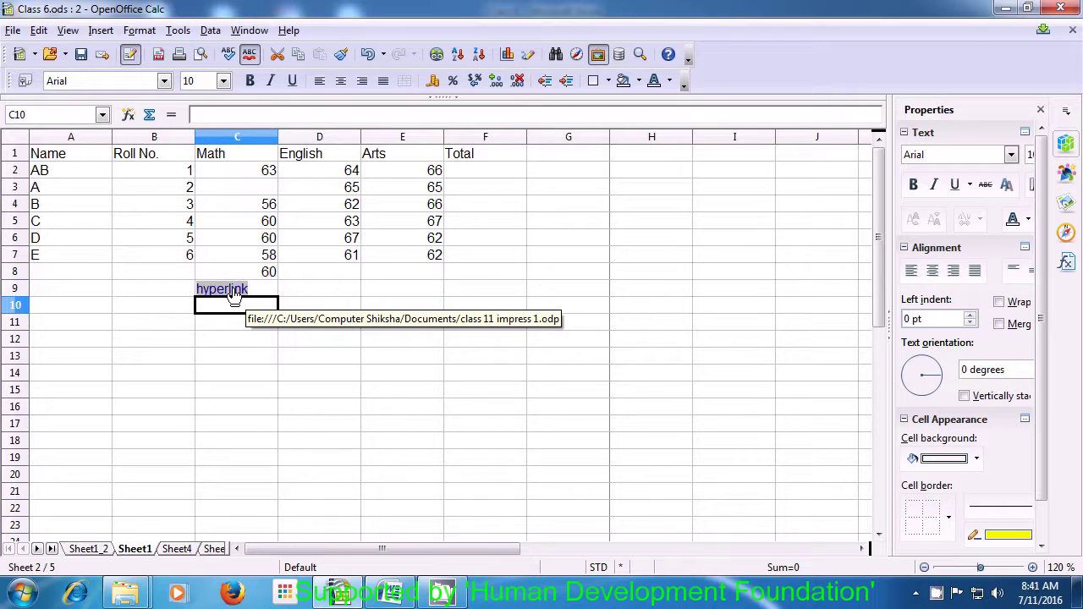
{"action": "left_click", "coordinate": [235, 293]}
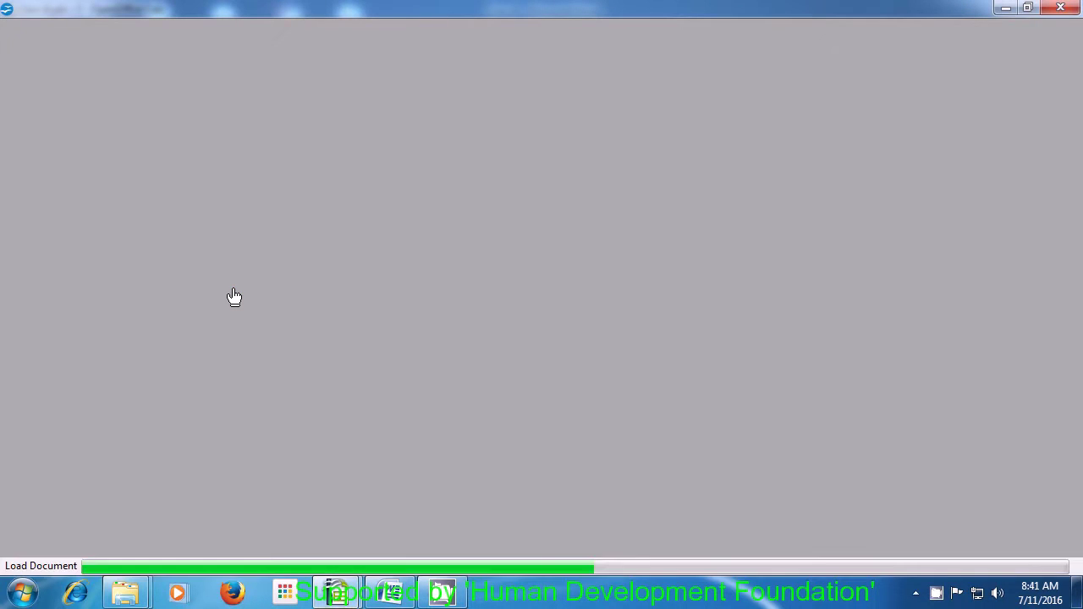
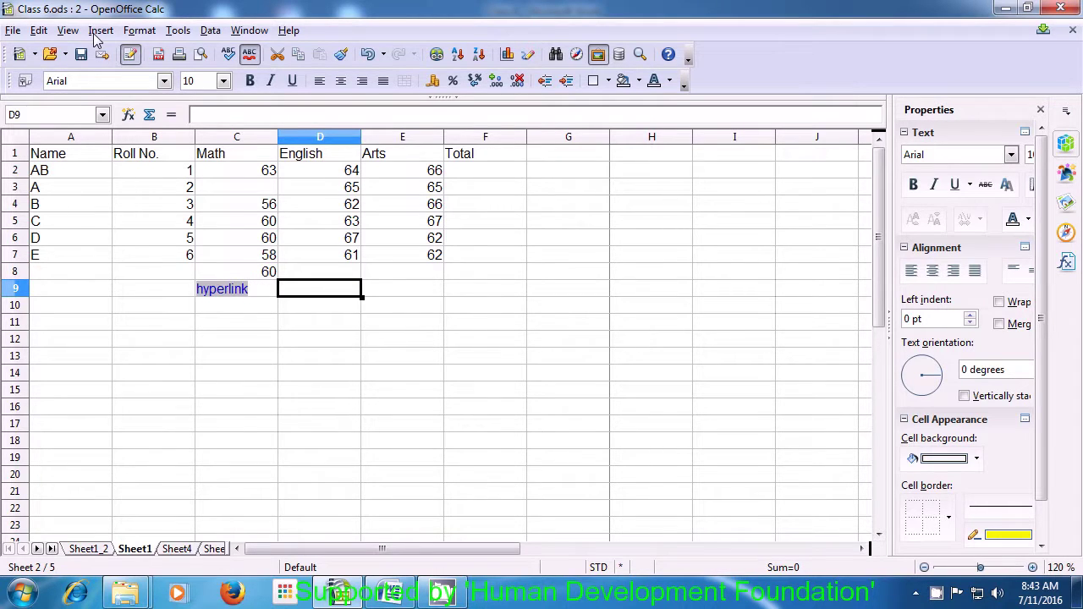
Open the Function Wizard for cell D9 and examine its function list, categories and structure view.
{"action": "left_click", "coordinate": [98, 32]}
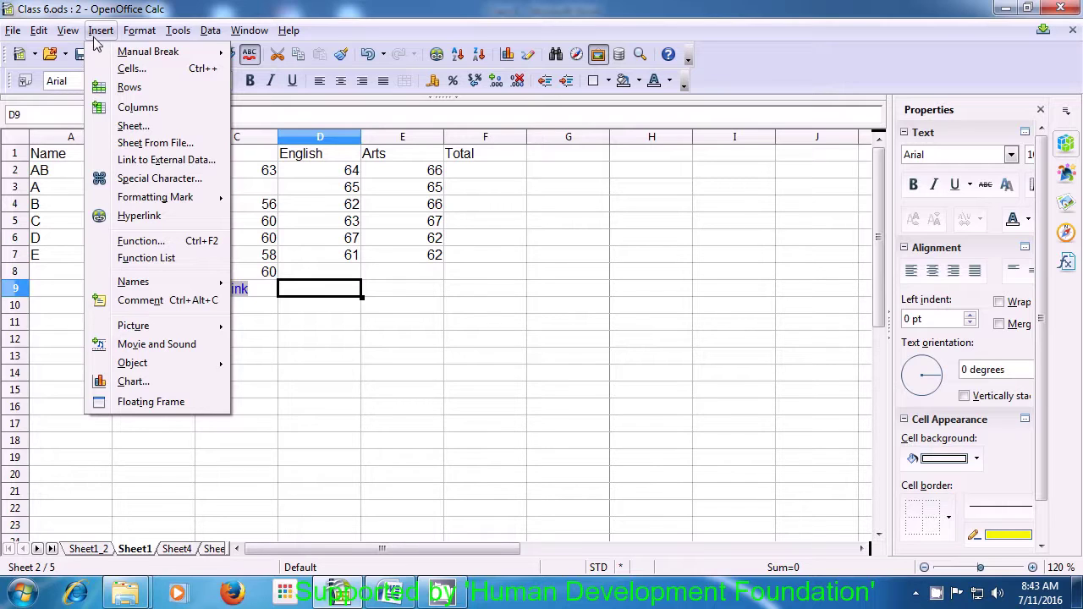
{"action": "left_click", "coordinate": [141, 242]}
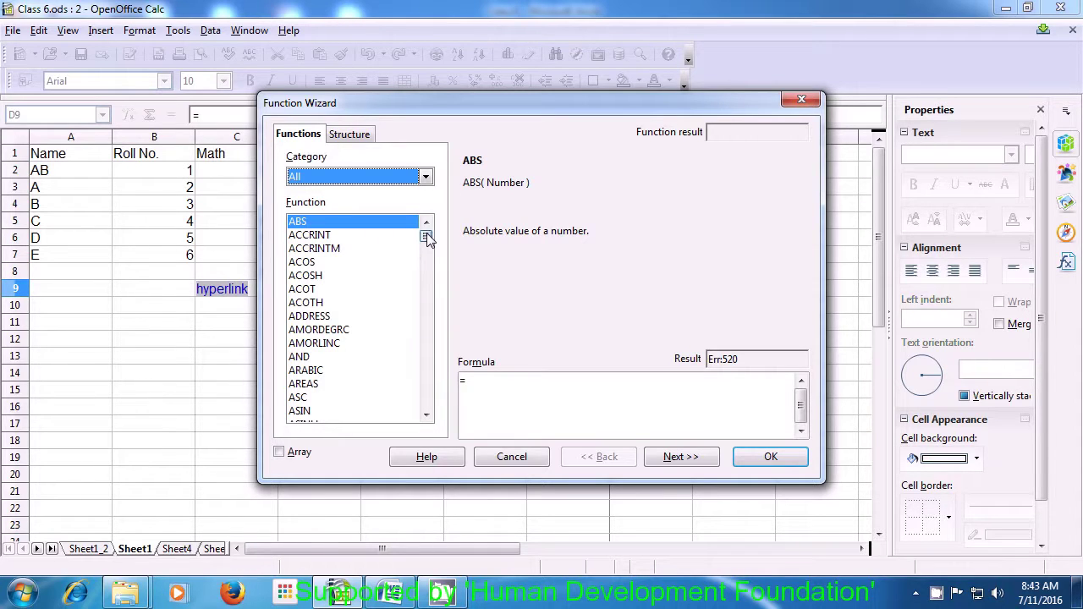
{"action": "left_click_drag", "start_coordinate": [428, 240], "coordinate": [434, 259]}
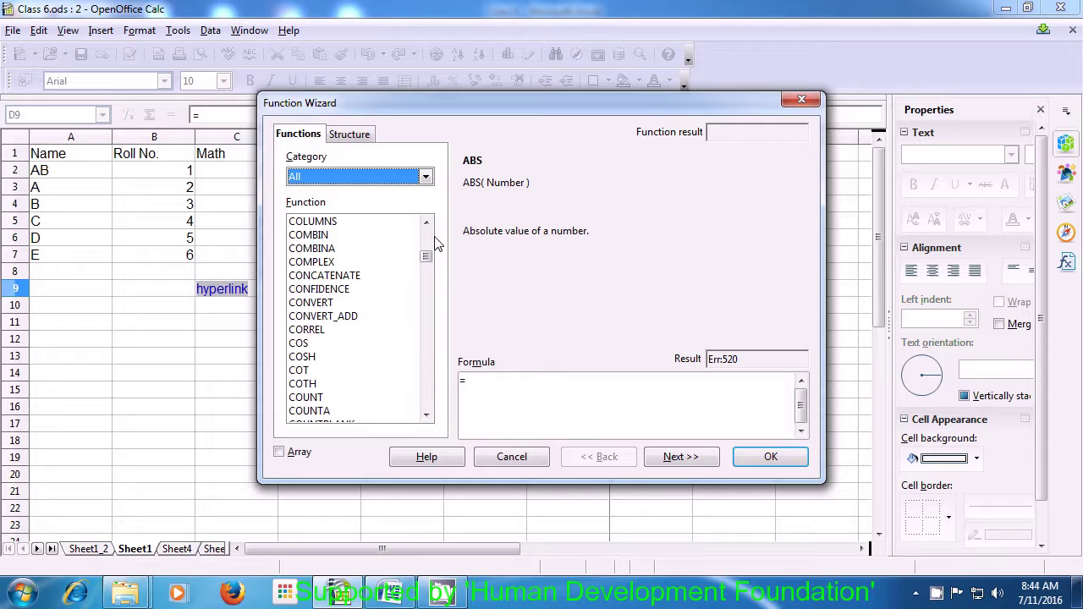
{"action": "left_click", "coordinate": [425, 177]}
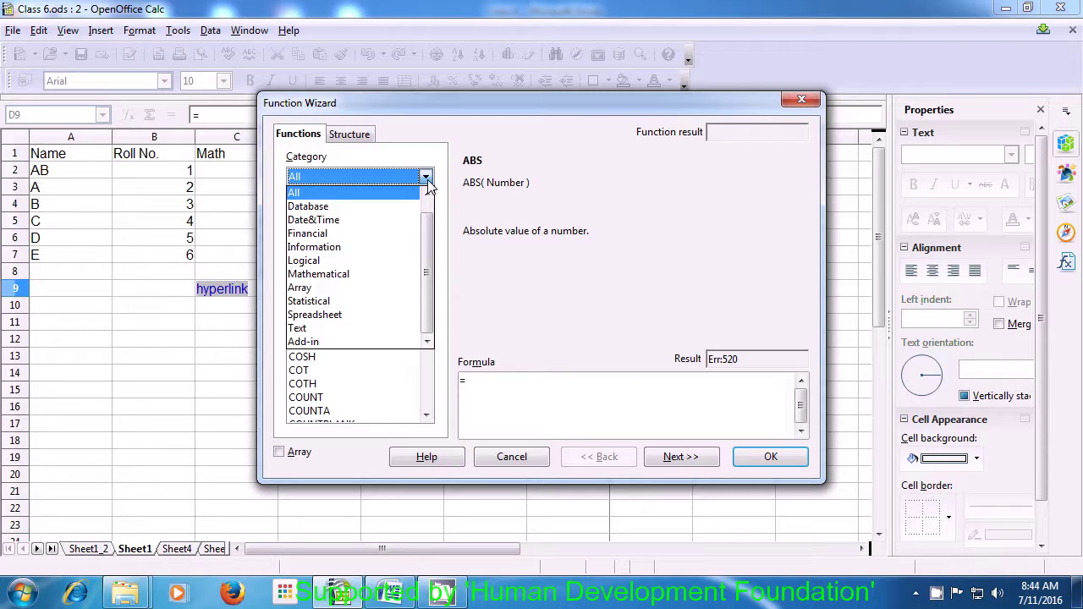
{"action": "left_click", "coordinate": [427, 182]}
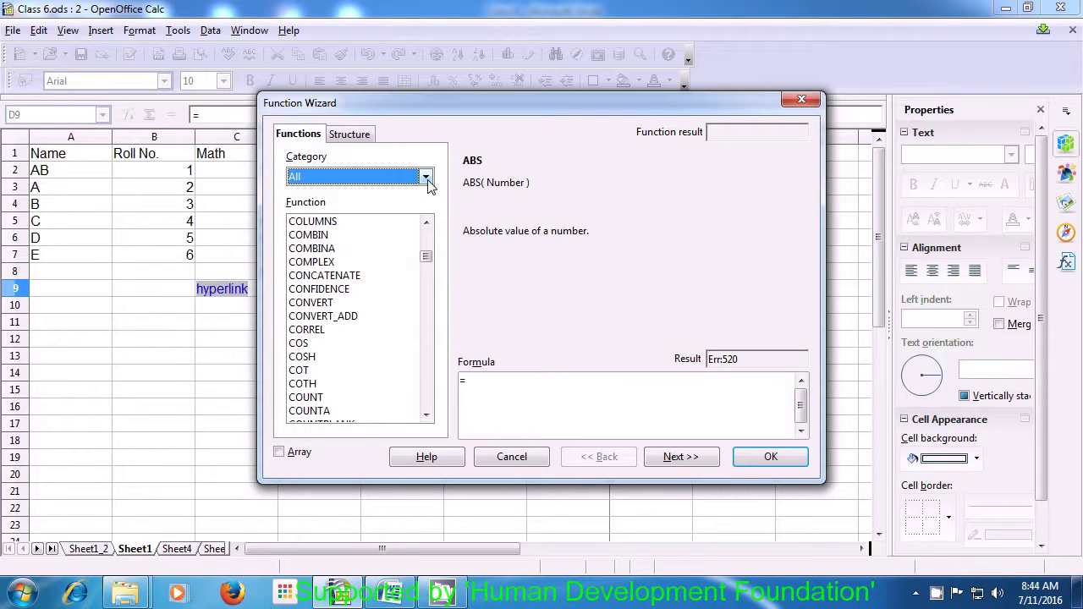
{"action": "left_click", "coordinate": [350, 138]}
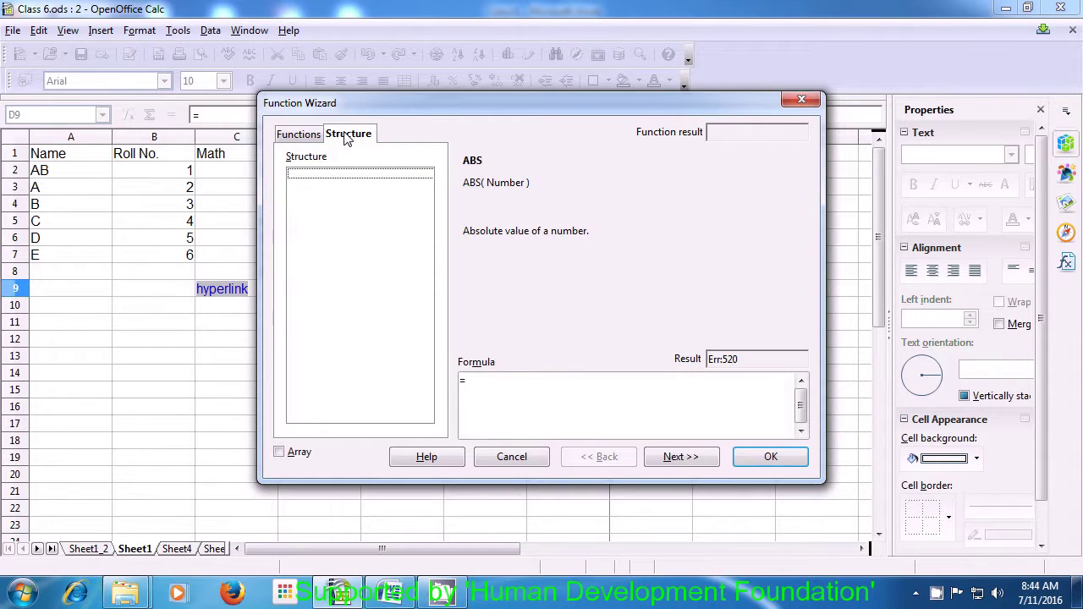
{"action": "left_click", "coordinate": [300, 136]}
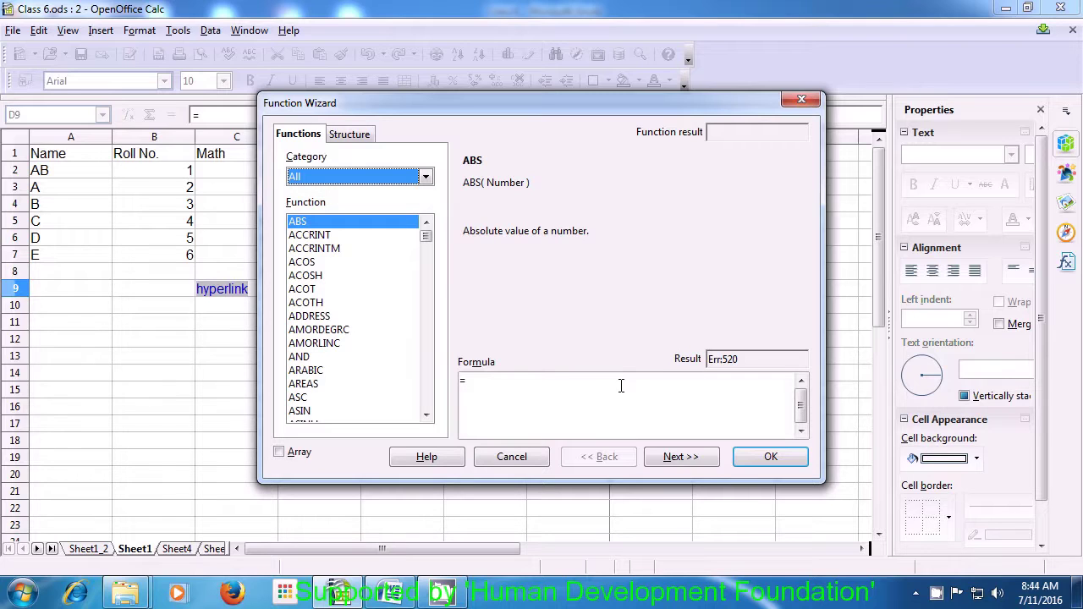
Insert the ABS function with the number -50 in cell D9.
{"action": "left_click", "coordinate": [664, 460]}
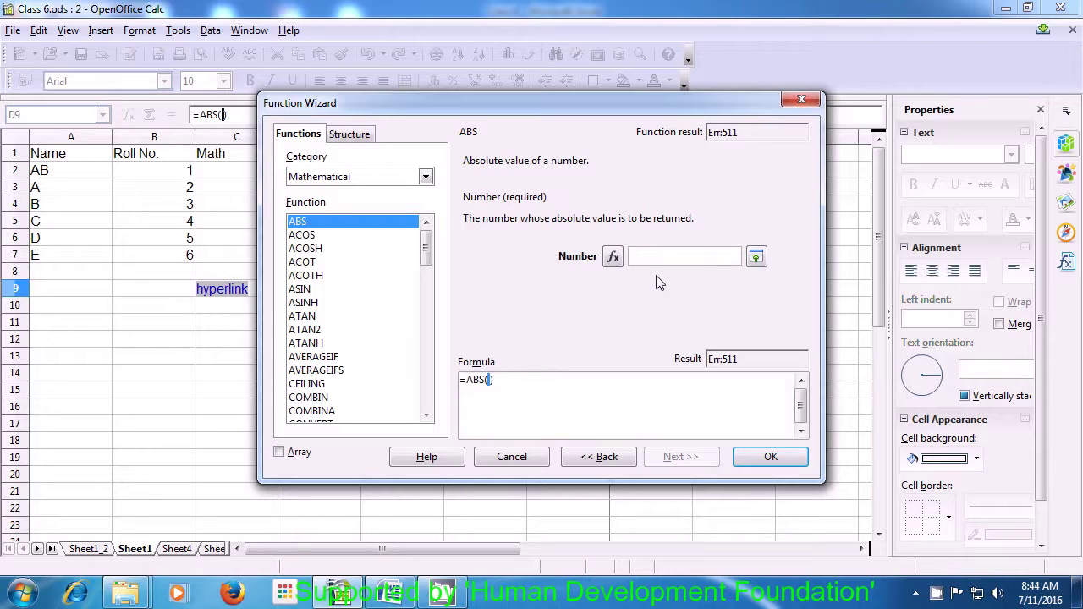
{"action": "type", "text": "-5"}
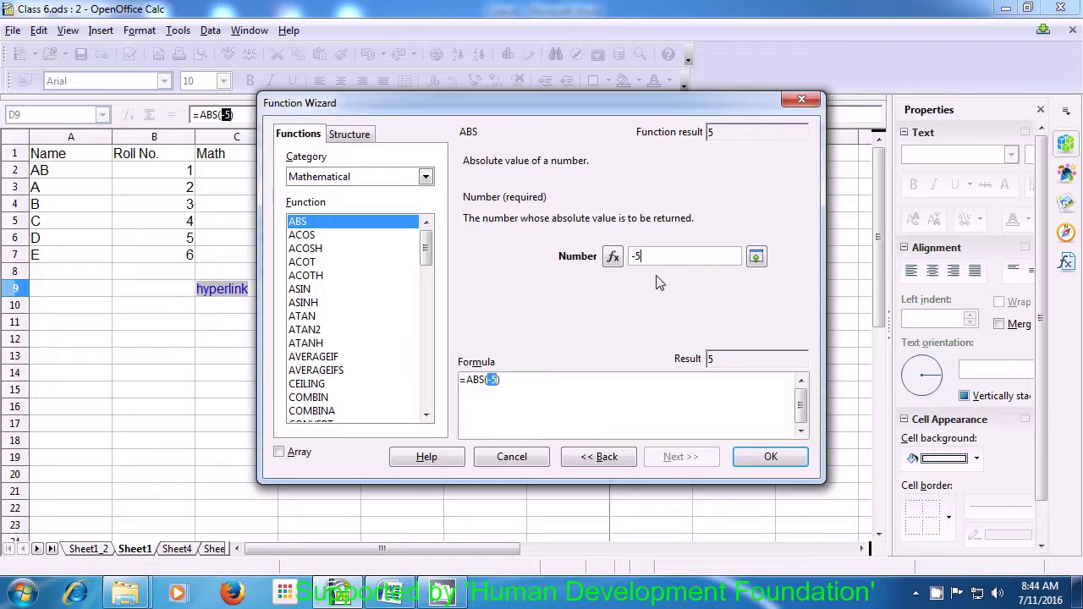
{"action": "type", "text": "0"}
{"action": "left_click", "coordinate": [767, 461]}
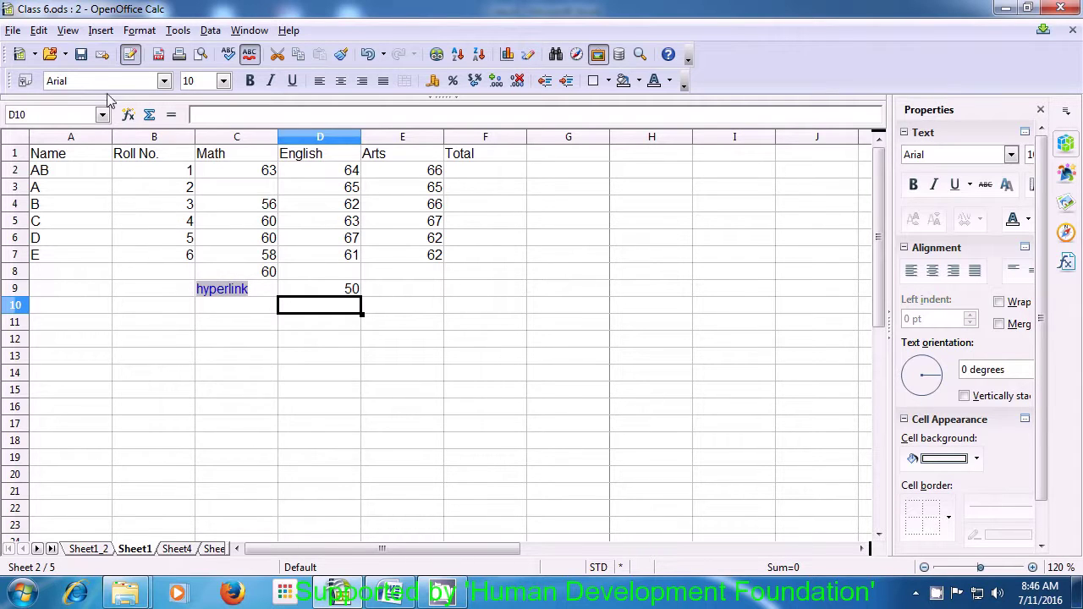
Show the Function List beside the sheet and look through the Mathematical functions.
{"action": "left_click", "coordinate": [100, 32]}
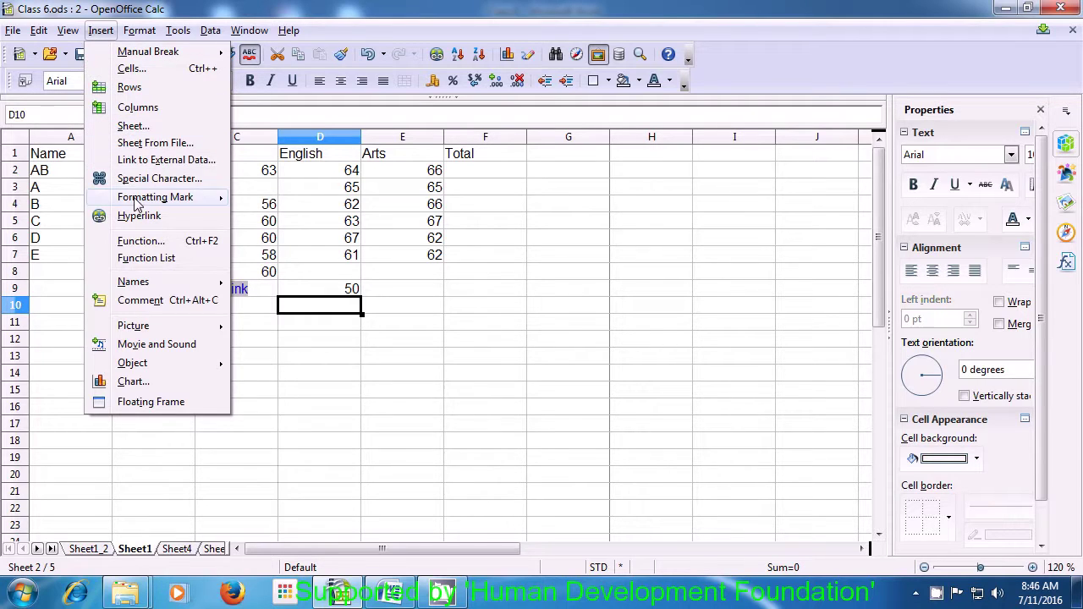
{"action": "left_click", "coordinate": [148, 259]}
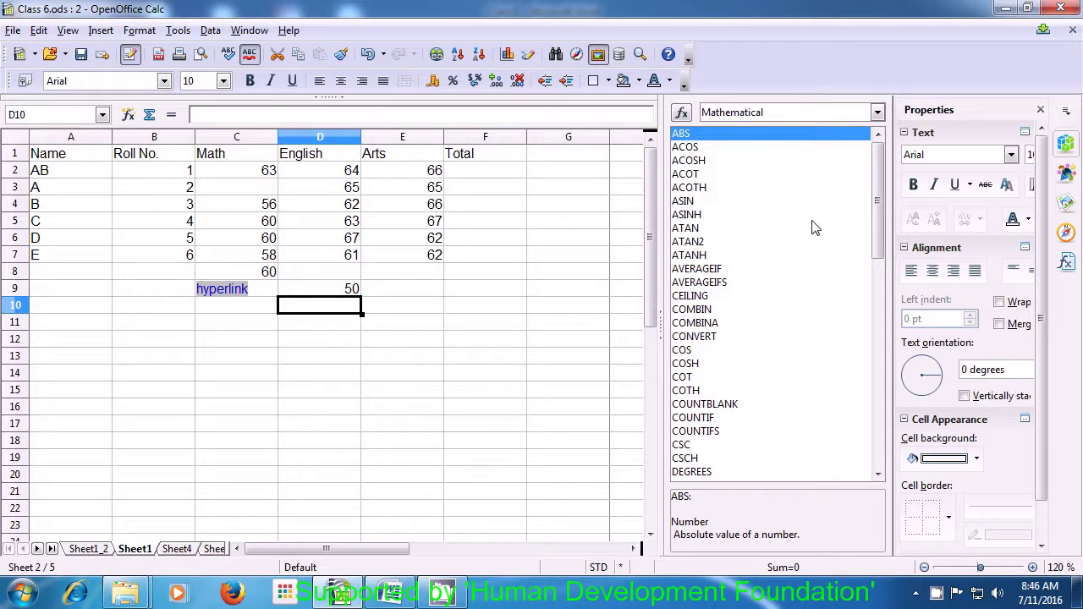
{"action": "mouse_move", "coordinate": [876, 235]}
{"action": "left_mouse_down"}
{"action": "mouse_move", "coordinate": [881, 342]}
{"action": "mouse_move", "coordinate": [876, 223]}
{"action": "left_mouse_up"}
Hide the Function List beside the sheet.
{"action": "left_click", "coordinate": [102, 31]}
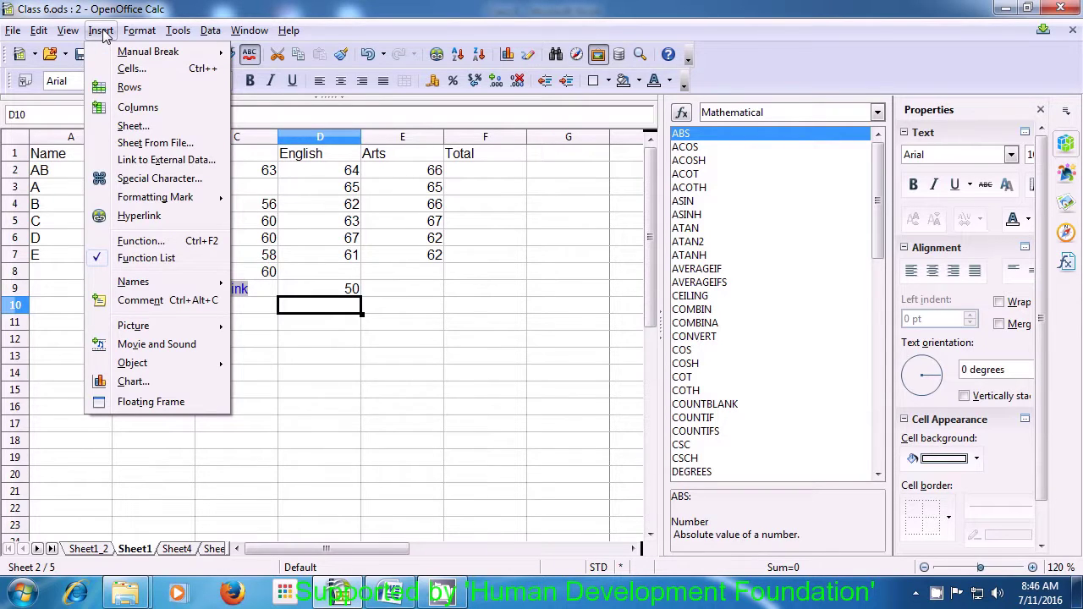
{"action": "left_click", "coordinate": [122, 258]}
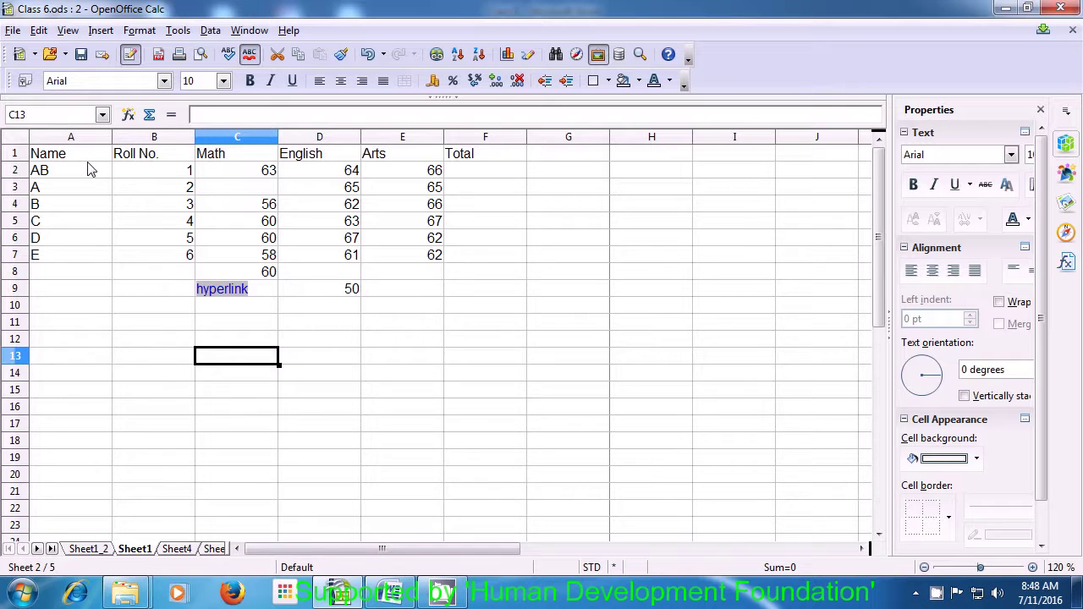
Start a chart from the marks in A1:E7 and preview the Bar, Pie, Area and Column and Line types.
{"action": "left_click_drag", "start_coordinate": [85, 154], "coordinate": [401, 269]}
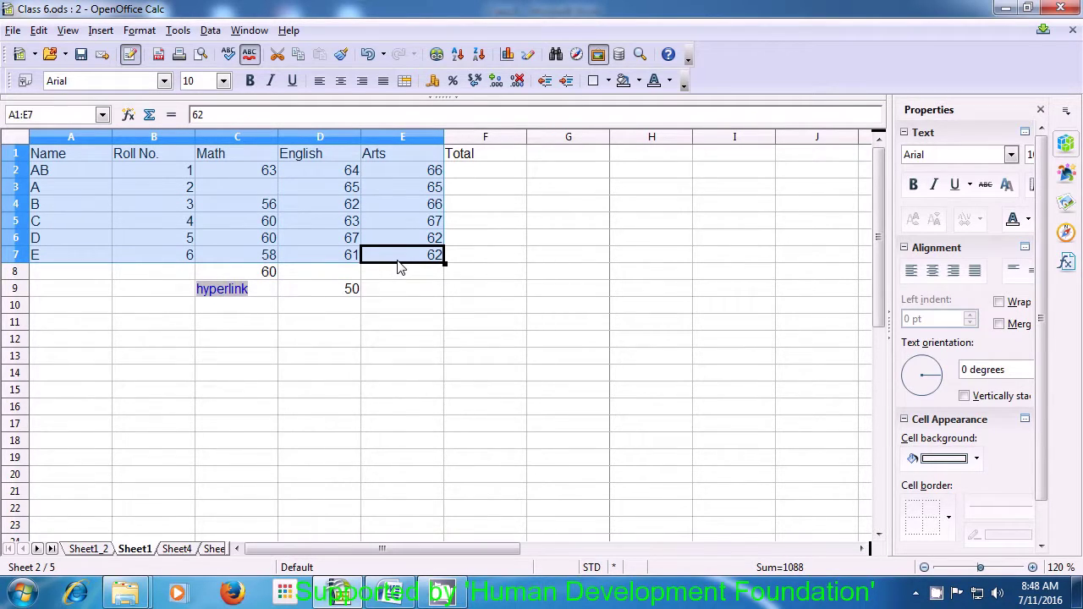
{"action": "left_click", "coordinate": [101, 31]}
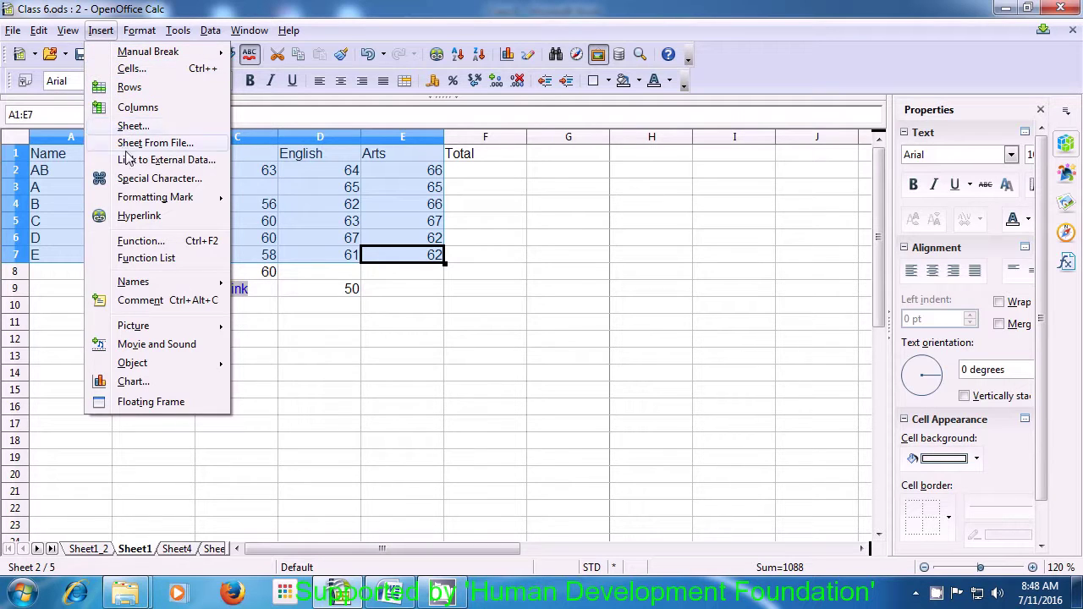
{"action": "left_click", "coordinate": [133, 382]}
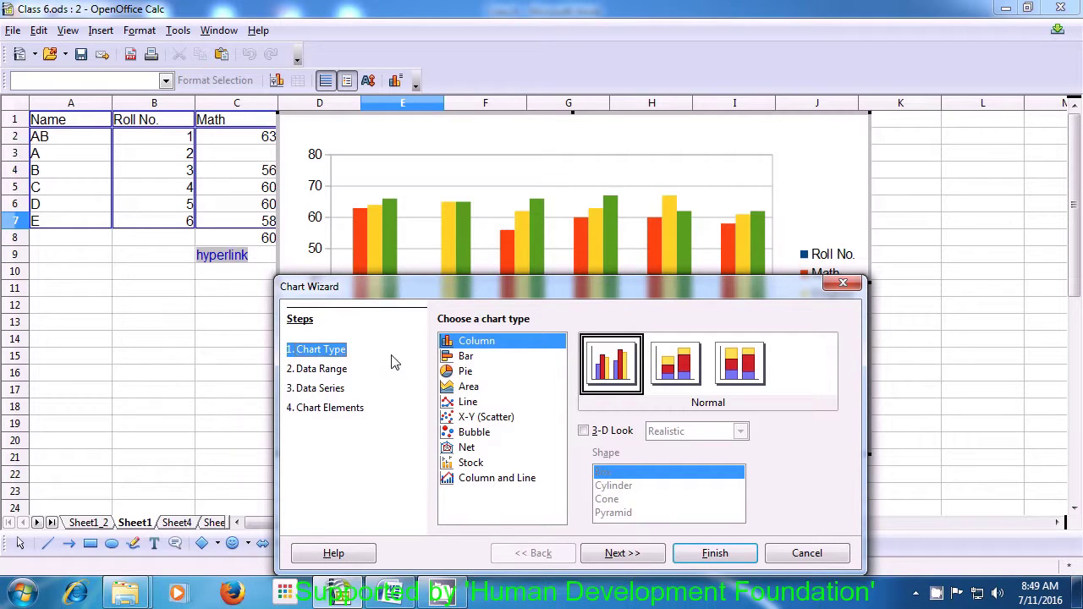
{"action": "left_click", "coordinate": [457, 360]}
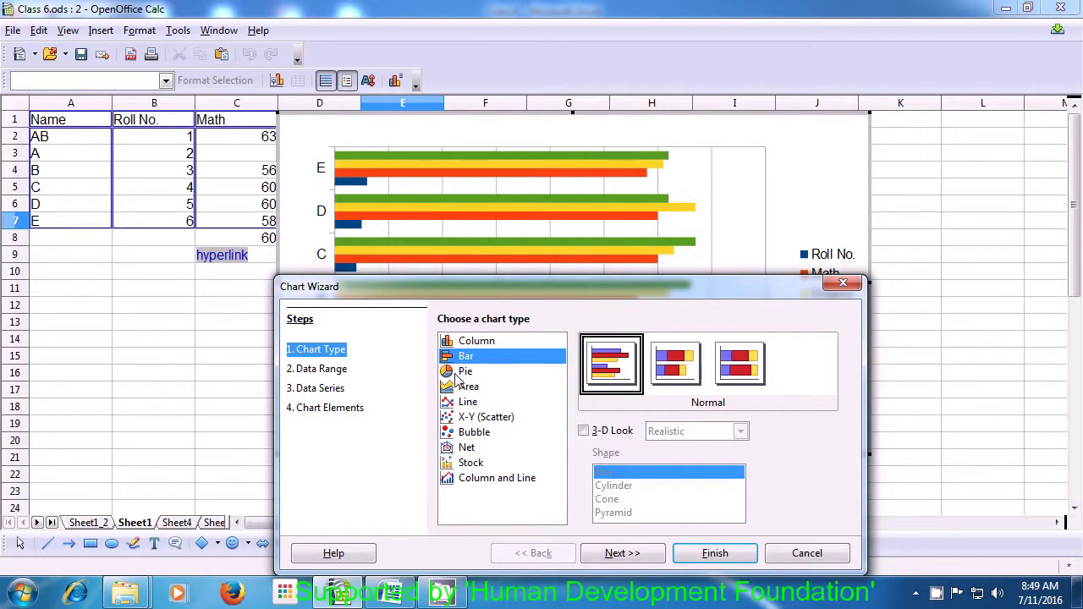
{"action": "left_click", "coordinate": [458, 374]}
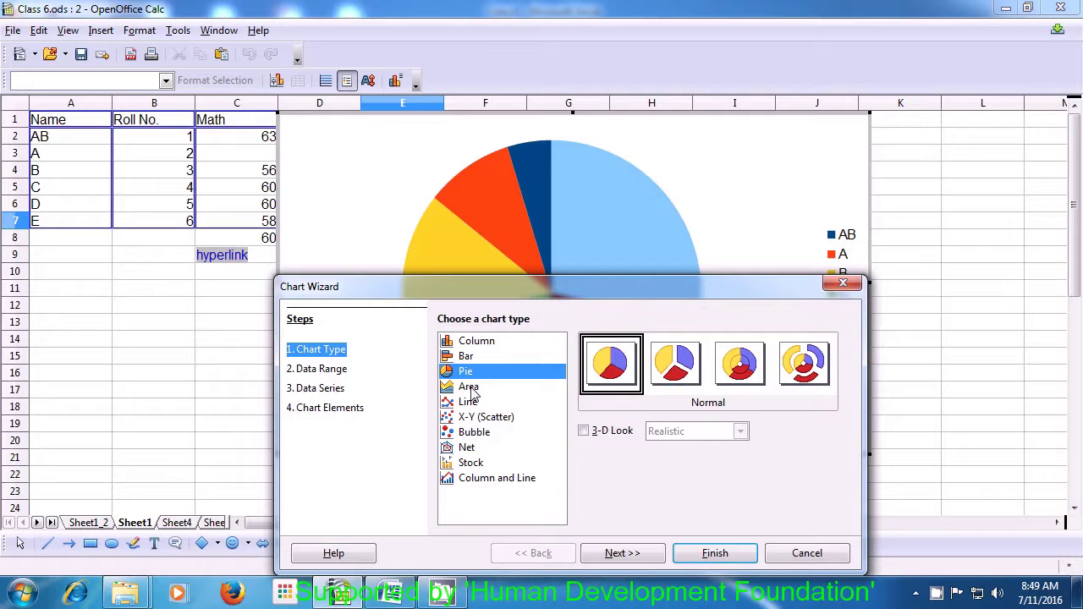
{"action": "left_click", "coordinate": [470, 389]}
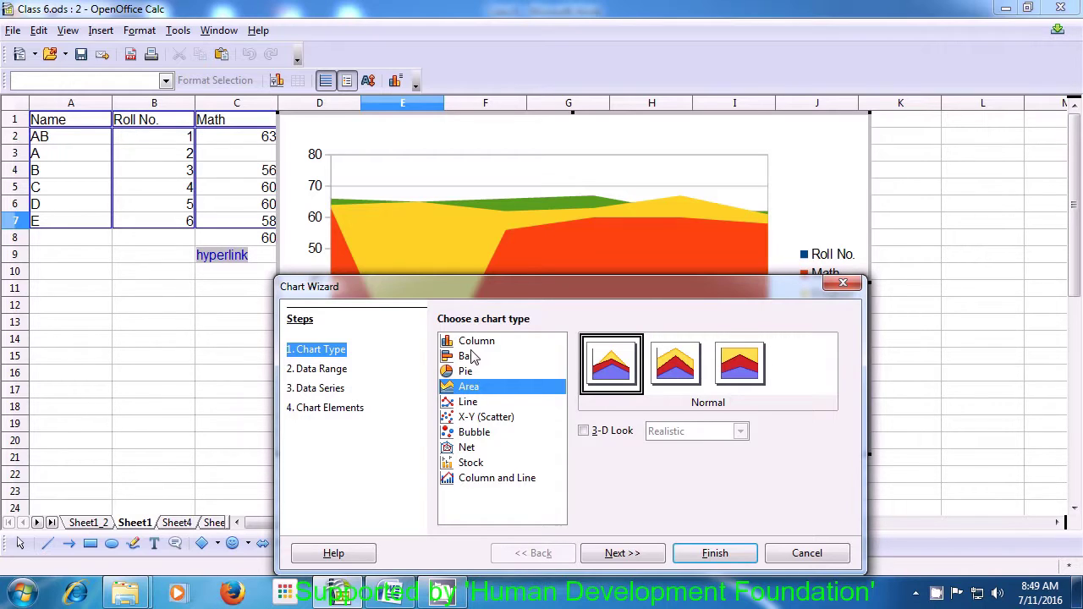
{"action": "left_click", "coordinate": [497, 478]}
Choose the normal Pie type and create the chart, keeping the default data range, data series and chart elements.
{"action": "left_click", "coordinate": [457, 371]}
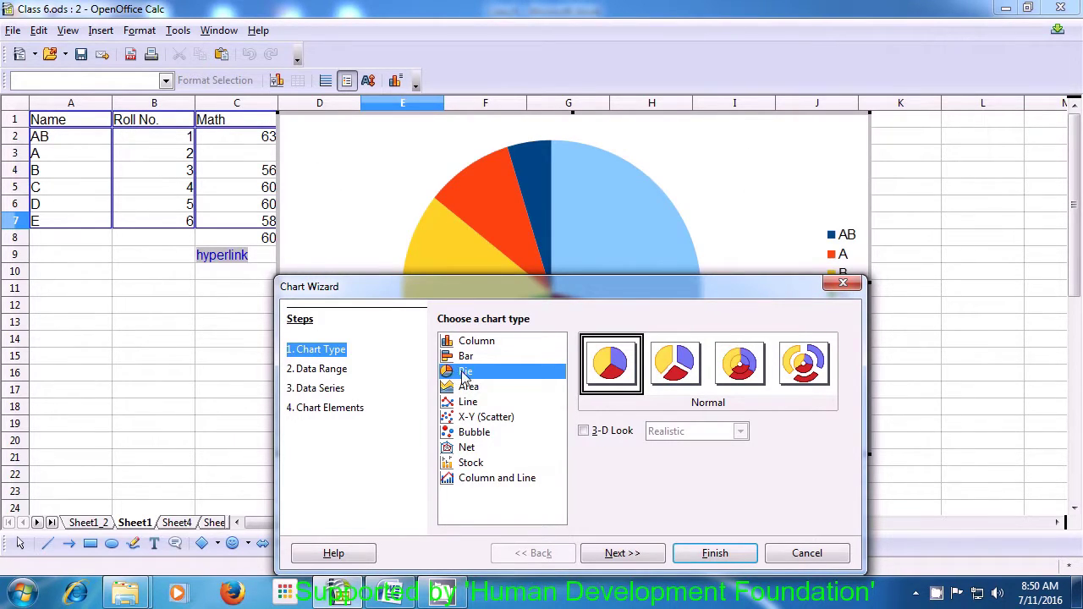
{"action": "left_click", "coordinate": [622, 553]}
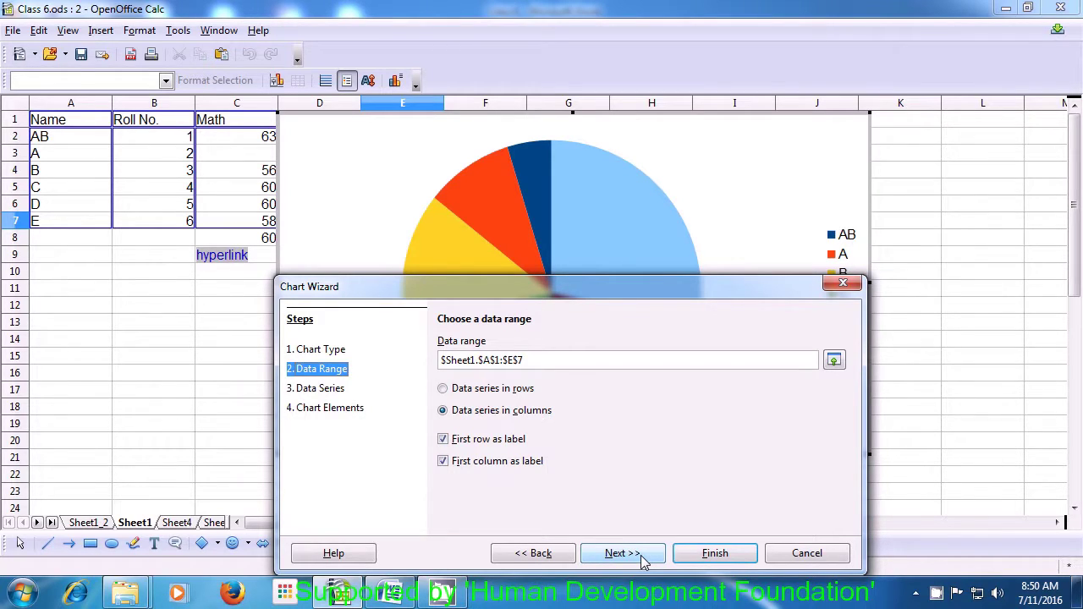
{"action": "left_click", "coordinate": [622, 554]}
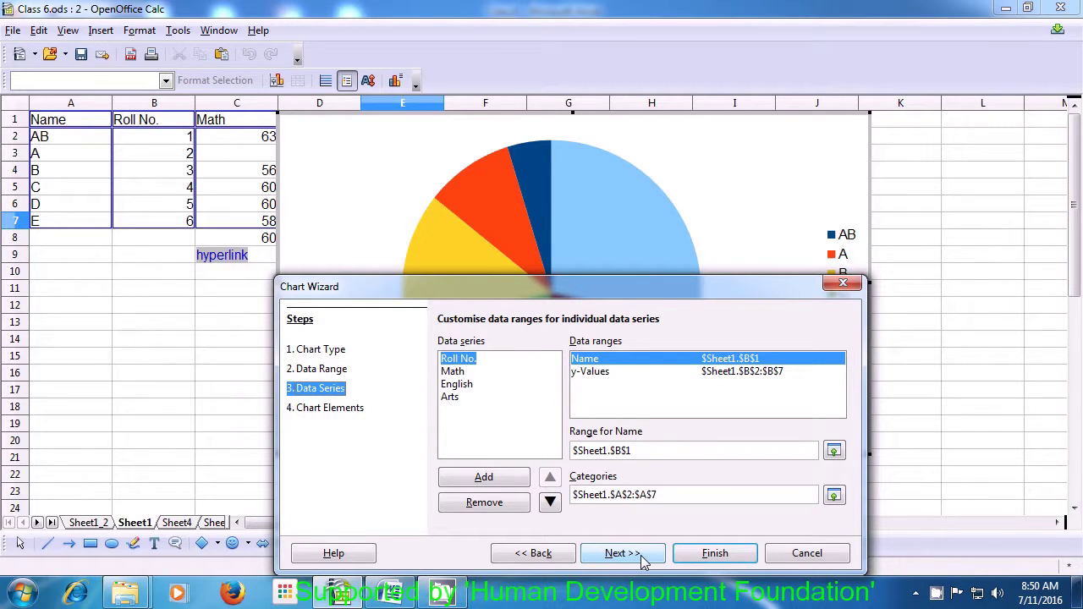
{"action": "left_click", "coordinate": [624, 554]}
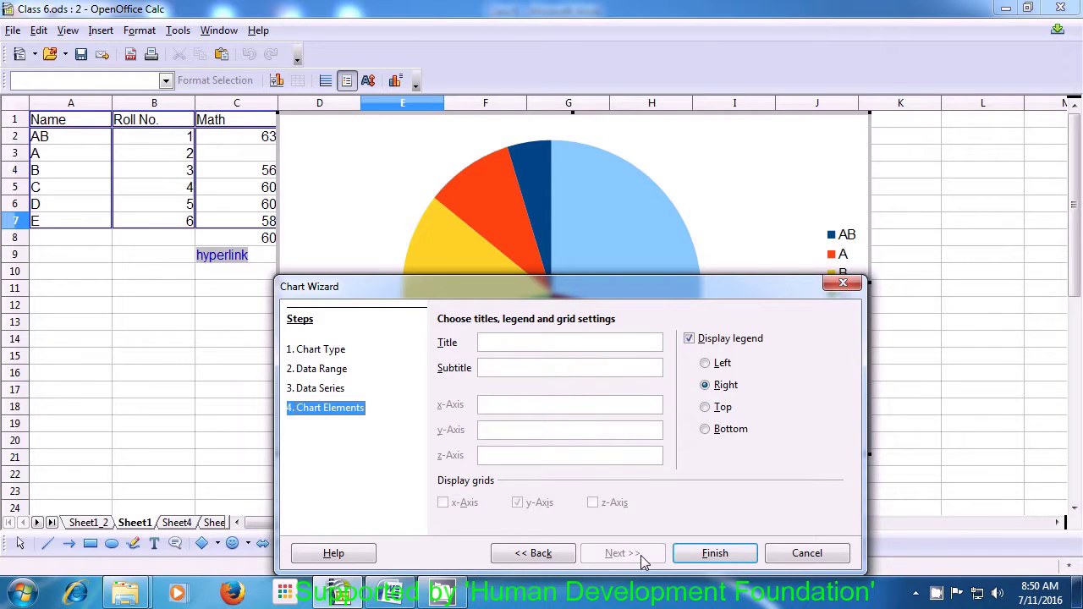
{"action": "left_click", "coordinate": [686, 551]}
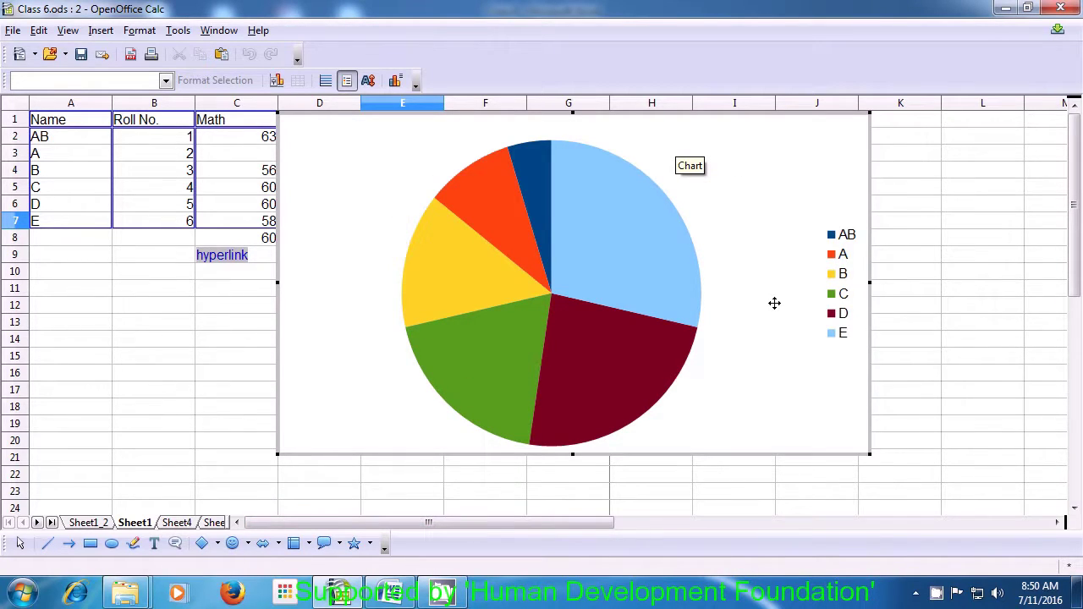
Examine the pie chart's legend, selecting the AB key and the whole legend to compare them with the names.
{"action": "left_click", "coordinate": [833, 238]}
{"action": "left_click", "coordinate": [832, 238]}
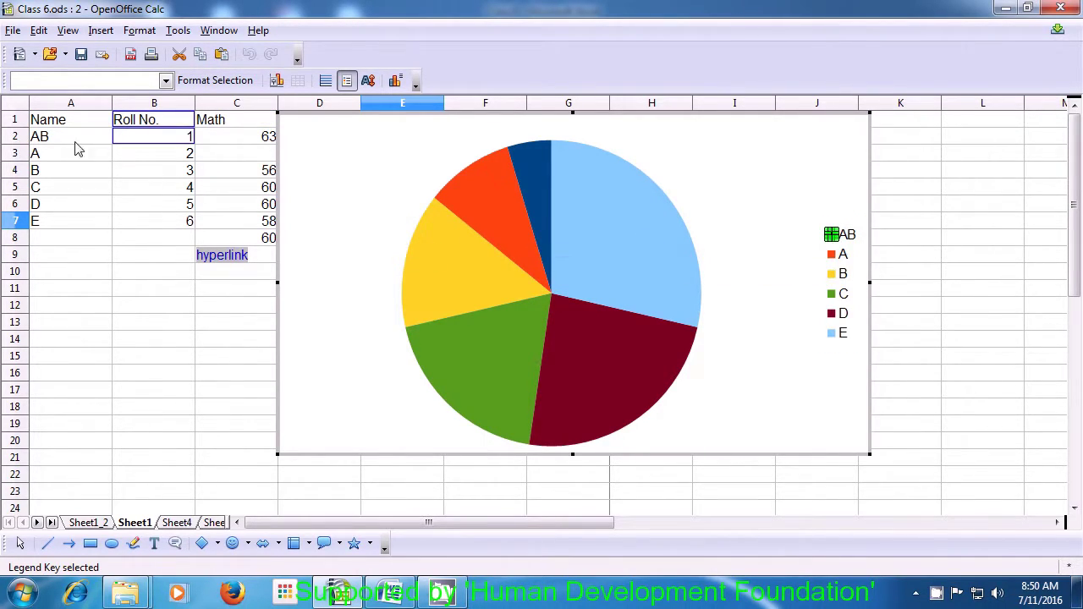
{"action": "left_click", "coordinate": [842, 267]}
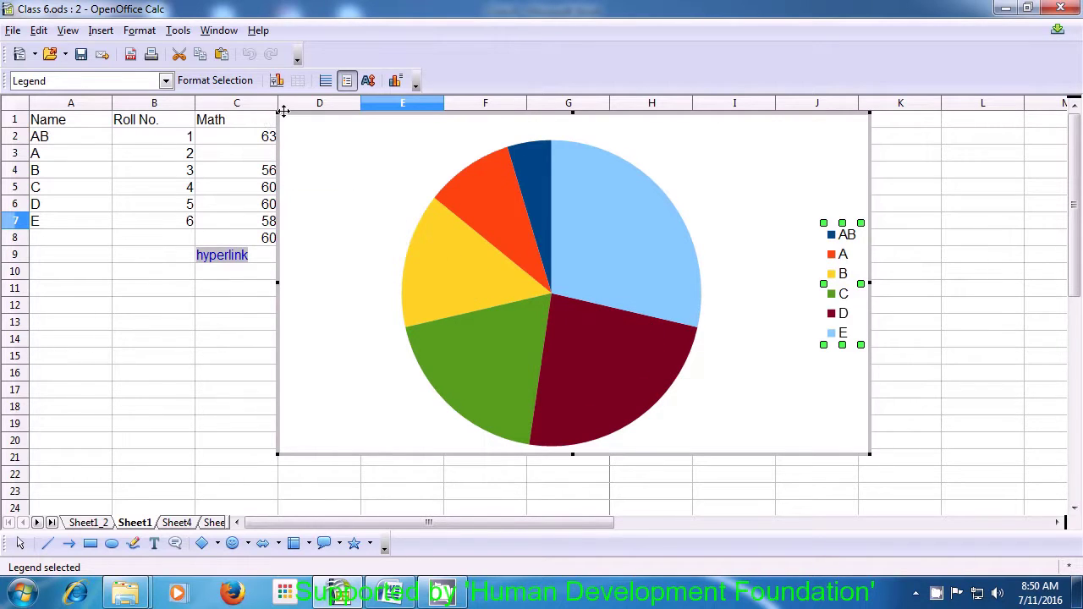
Shrink the chart so its upper-left corner sits near cell E6 and shift the pie slightly inside the chart area.
{"action": "left_click_drag", "start_coordinate": [283, 111], "coordinate": [364, 198]}
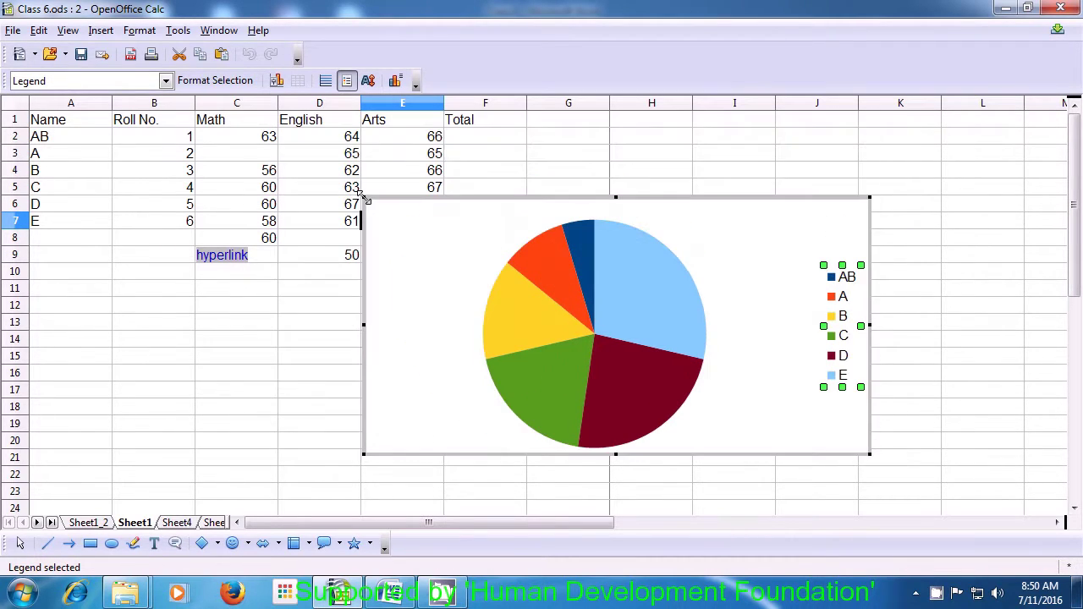
{"action": "left_click", "coordinate": [467, 250]}
{"action": "left_click_drag", "start_coordinate": [476, 256], "coordinate": [483, 277]}
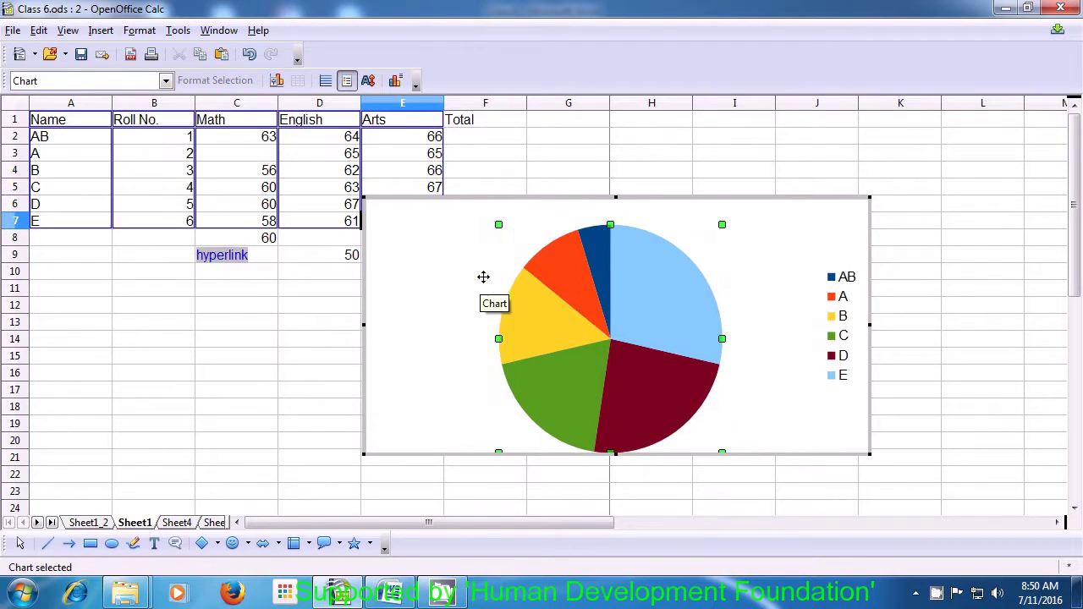
Leave chart editing and move the whole chart down below the marks table, clear of the Arts column.
{"action": "left_click", "coordinate": [425, 271]}
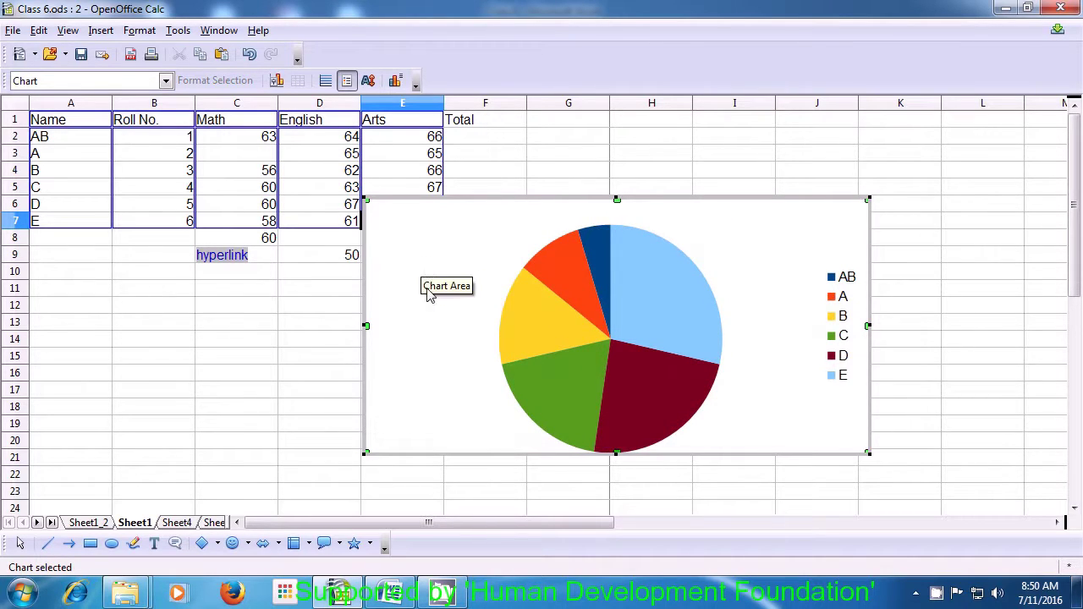
{"action": "left_click", "coordinate": [538, 291]}
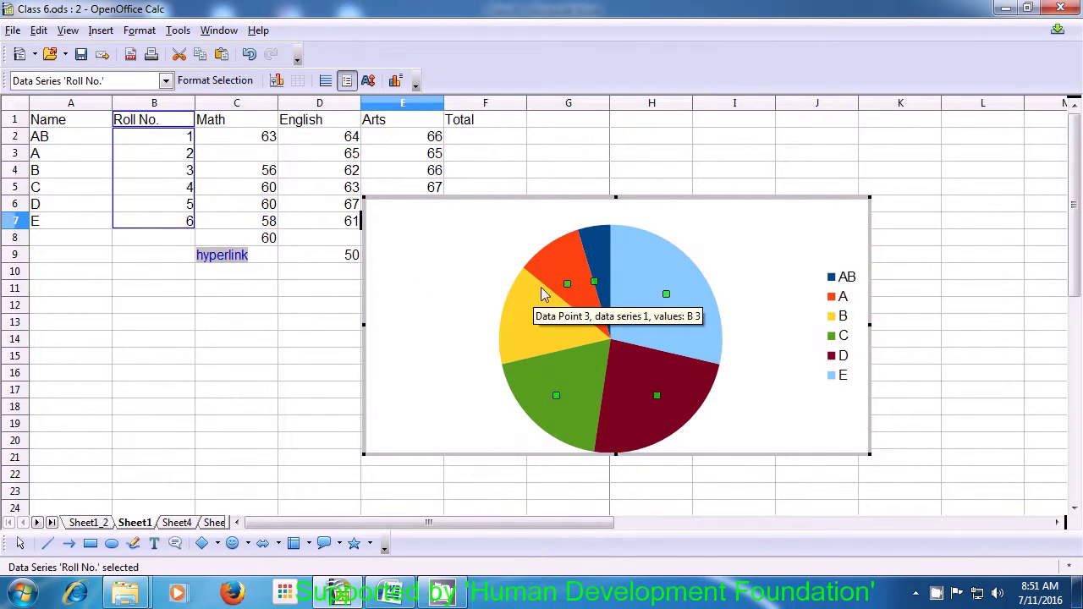
{"action": "left_click", "coordinate": [666, 168]}
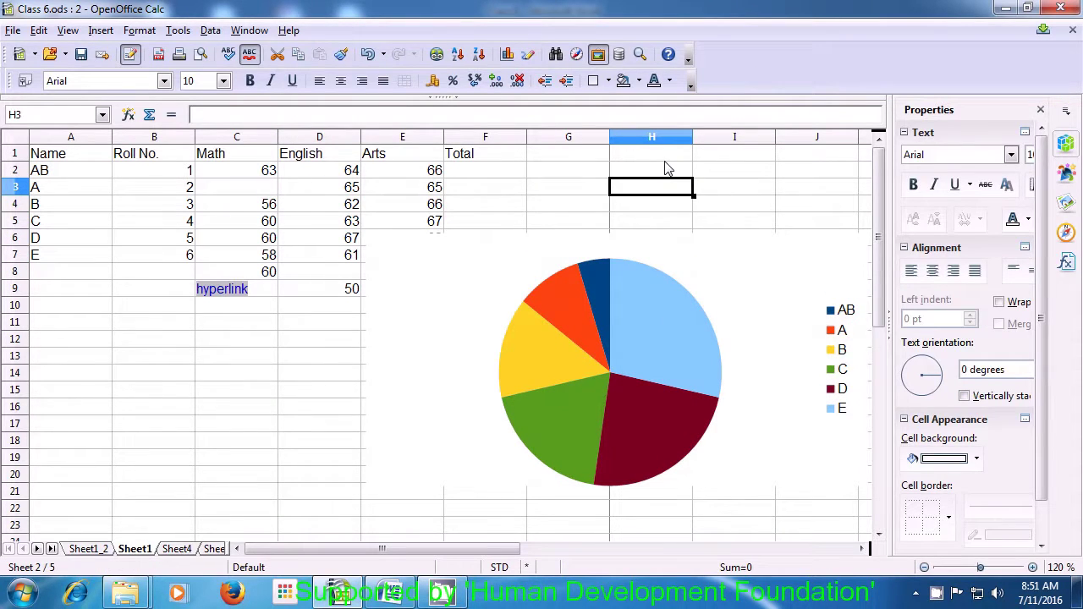
{"action": "left_click", "coordinate": [572, 245]}
{"action": "left_click_drag", "start_coordinate": [570, 245], "coordinate": [464, 288]}
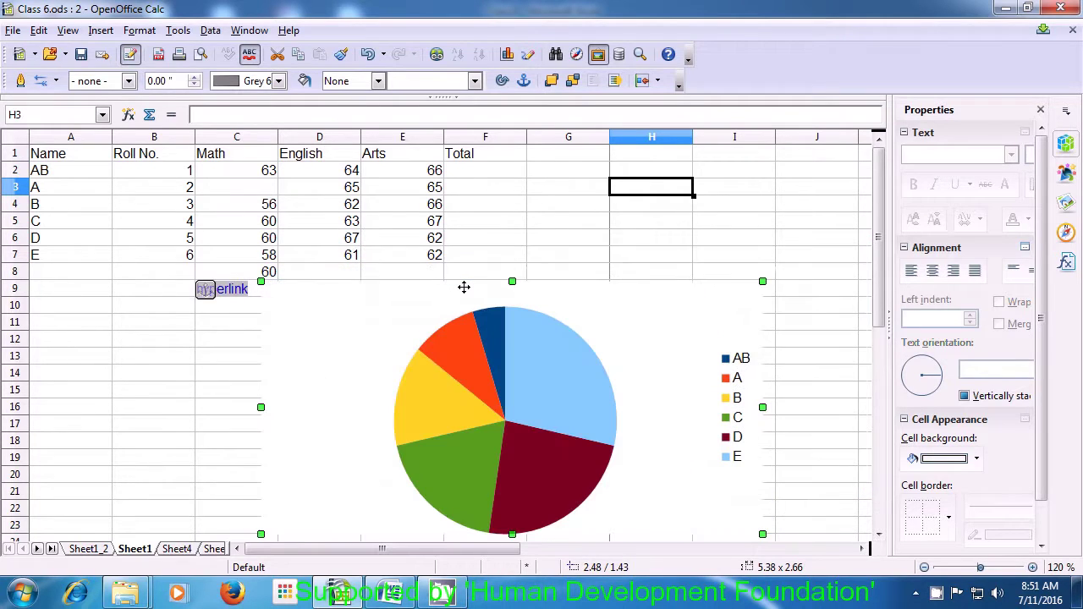
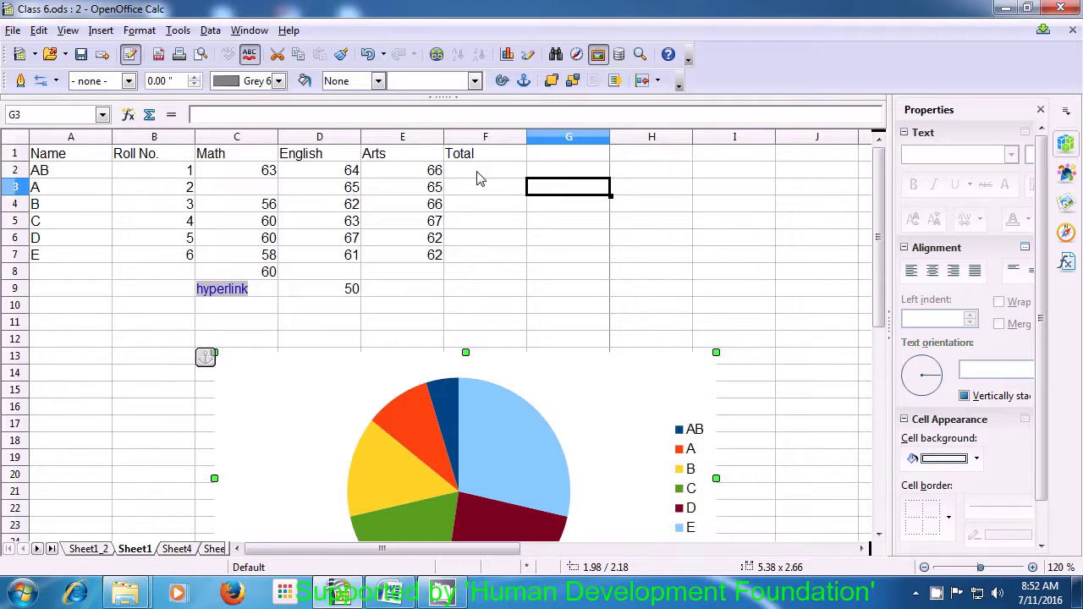
Total the marks with =SUM(C2:E2) in cell F2 and fill the formula down to F7.
{"action": "left_click", "coordinate": [478, 174]}
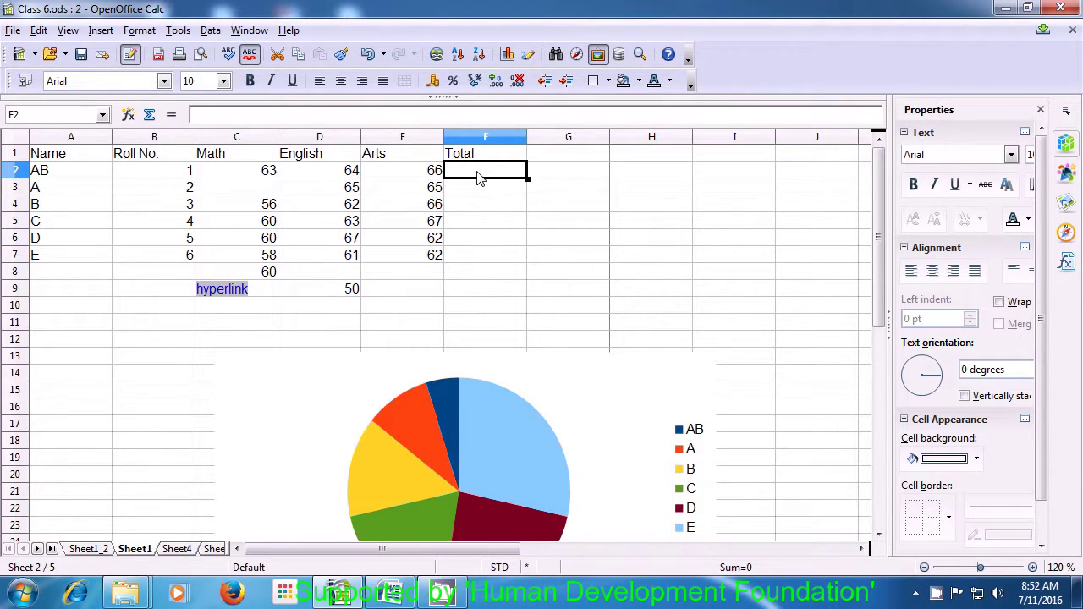
{"action": "type", "text": "="}
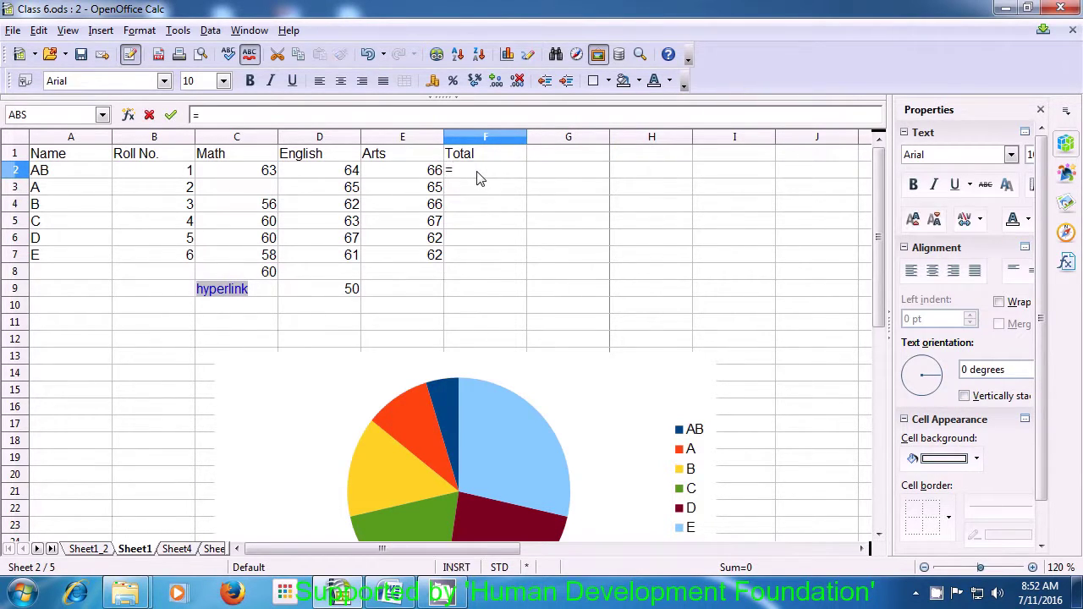
{"action": "type", "text": "sum"}
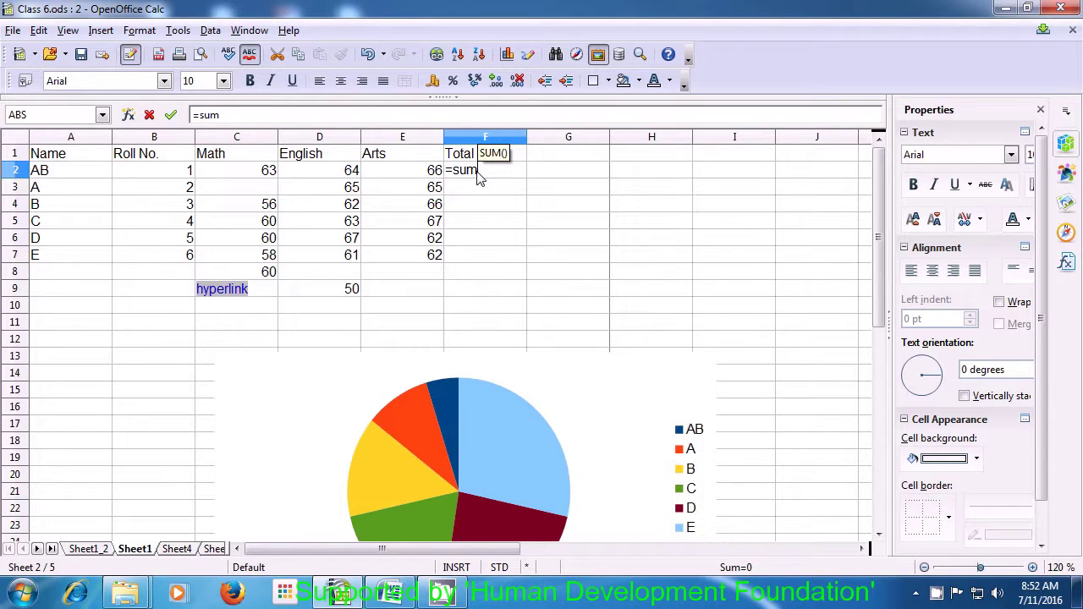
{"action": "type", "text": "("}
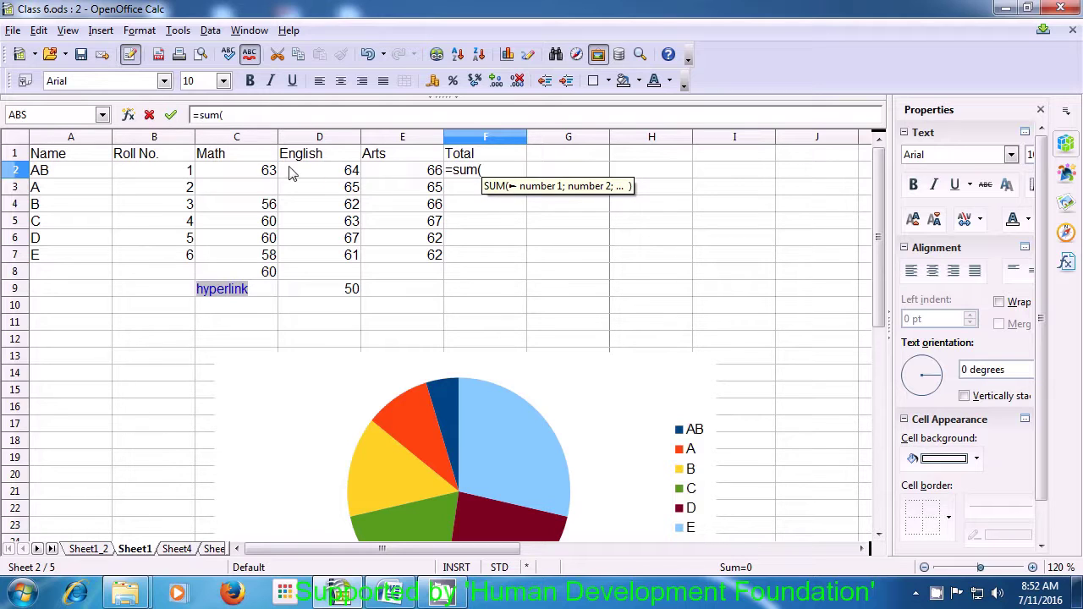
{"action": "left_click", "coordinate": [254, 172]}
{"action": "left_click_drag", "start_coordinate": [254, 172], "coordinate": [381, 178]}
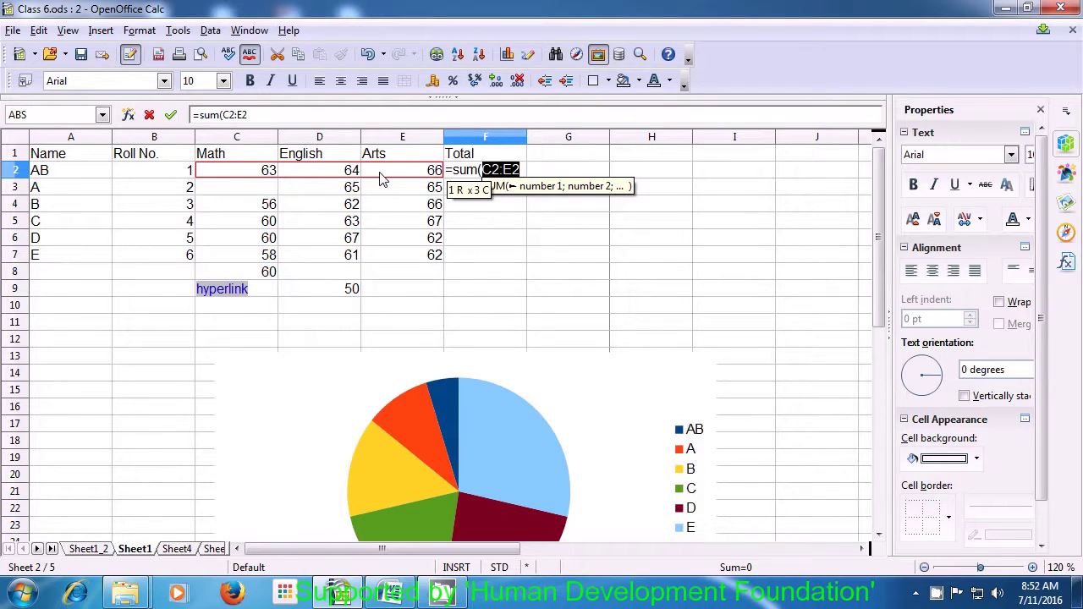
{"action": "type", "text": ")"}
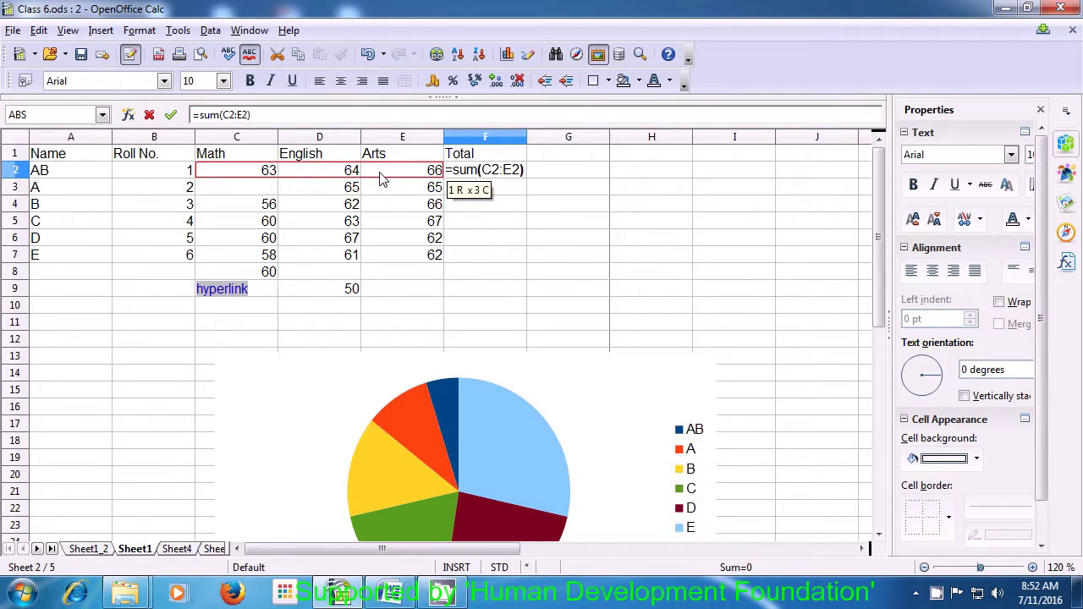
{"action": "key", "text": "Return"}
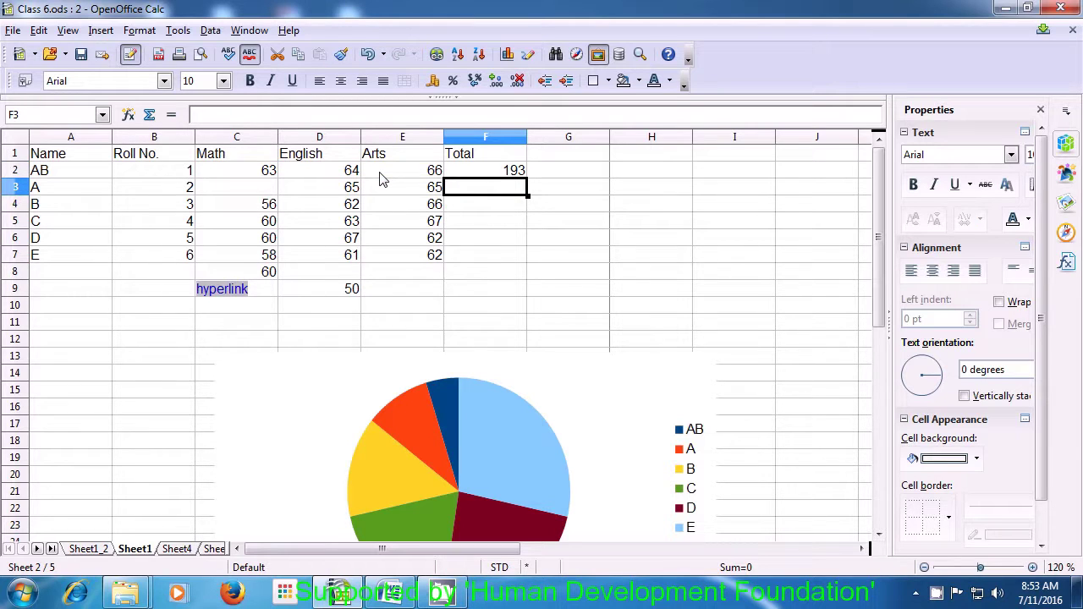
{"action": "left_click", "coordinate": [482, 176]}
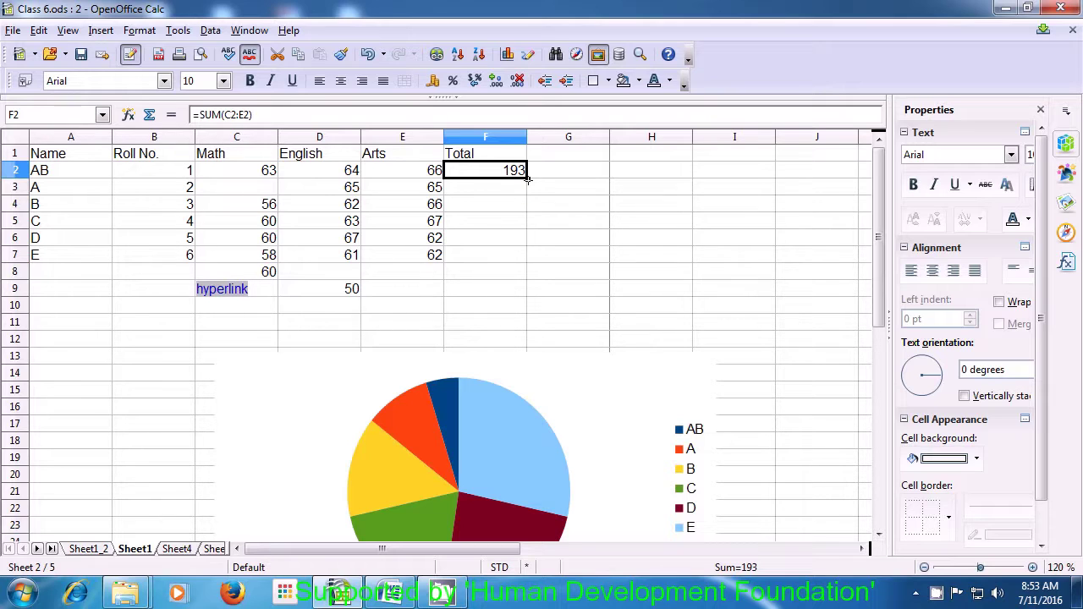
{"action": "left_click_drag", "start_coordinate": [527, 177], "coordinate": [524, 257]}
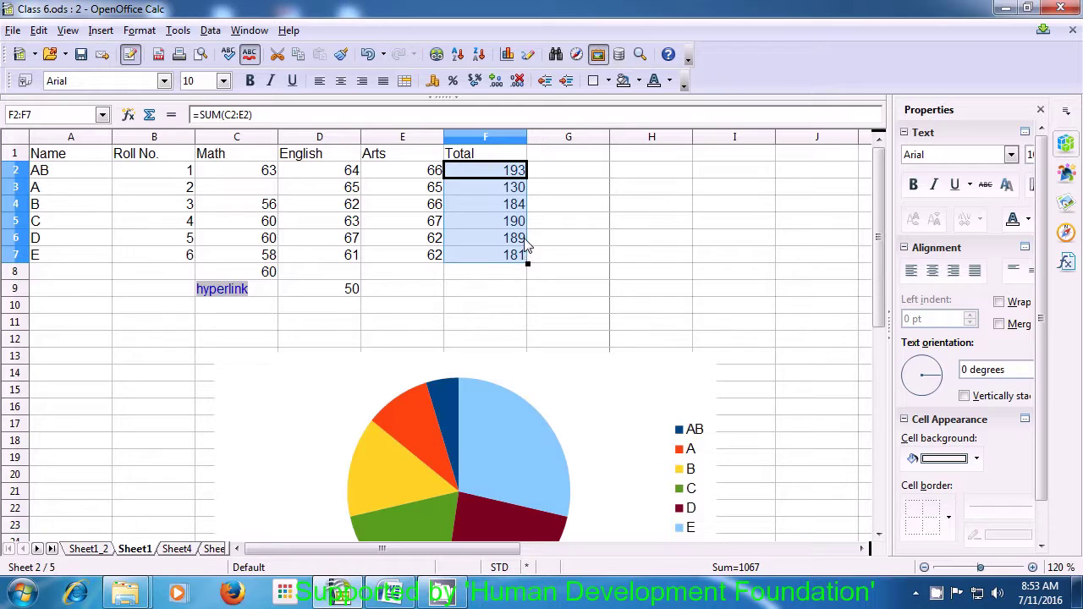
Enter the heading IF in cell G1, beside the Total heading.
{"action": "left_click", "coordinate": [560, 155]}
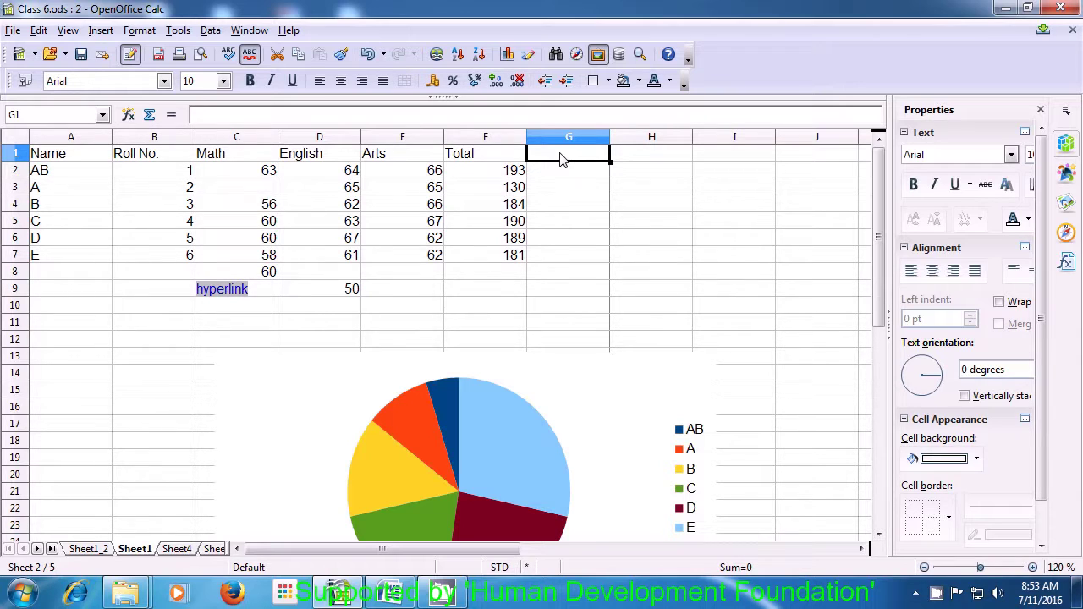
{"action": "type", "text": "IF"}
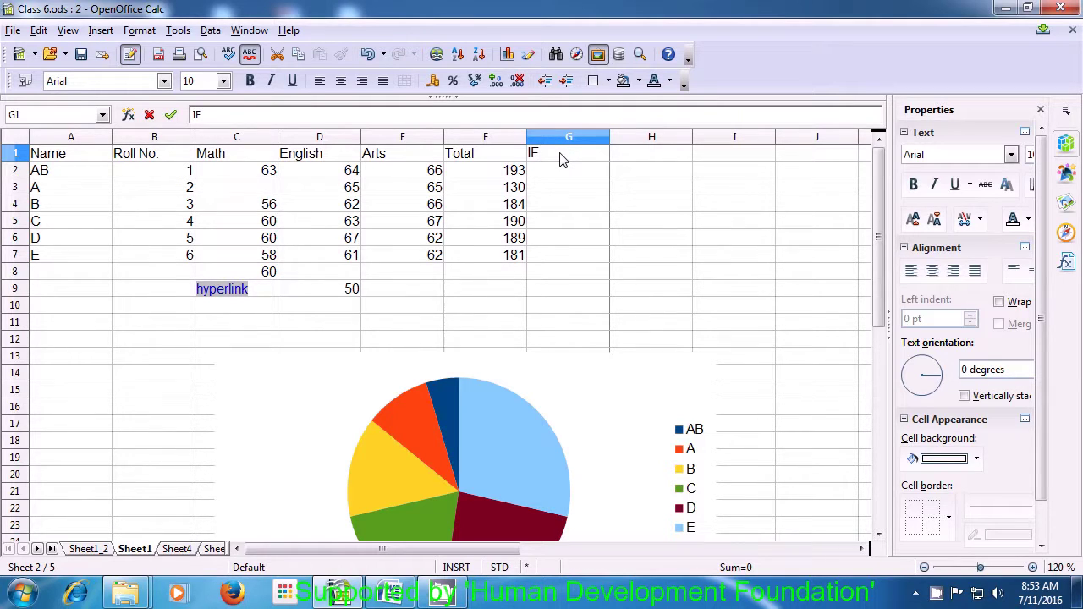
{"action": "key", "text": "Return"}
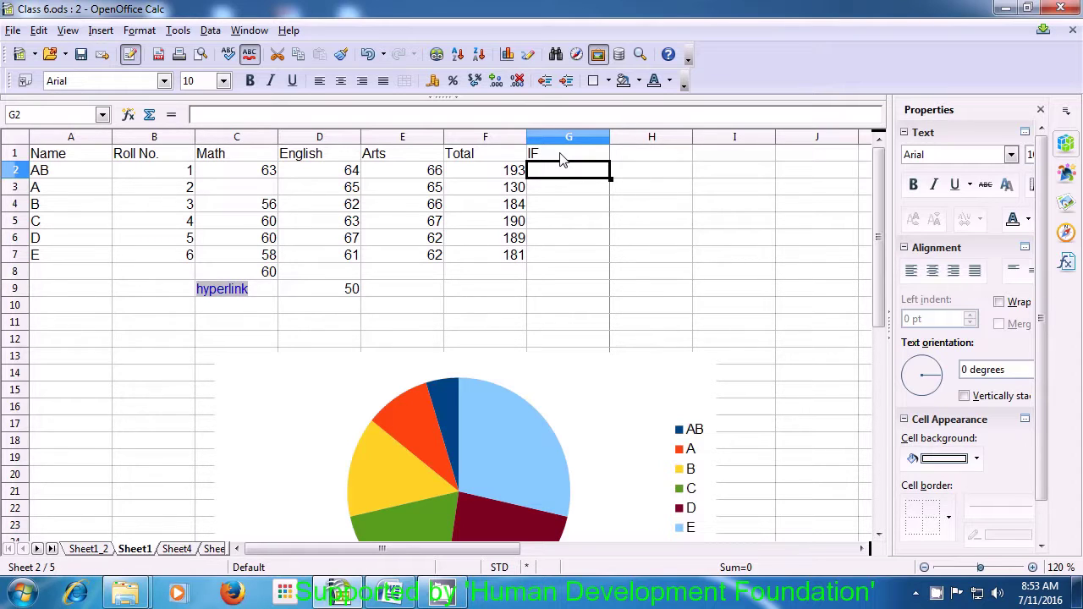
Start an IF formula in cell G2 whose test is F2>185.
{"action": "type", "text": "="}
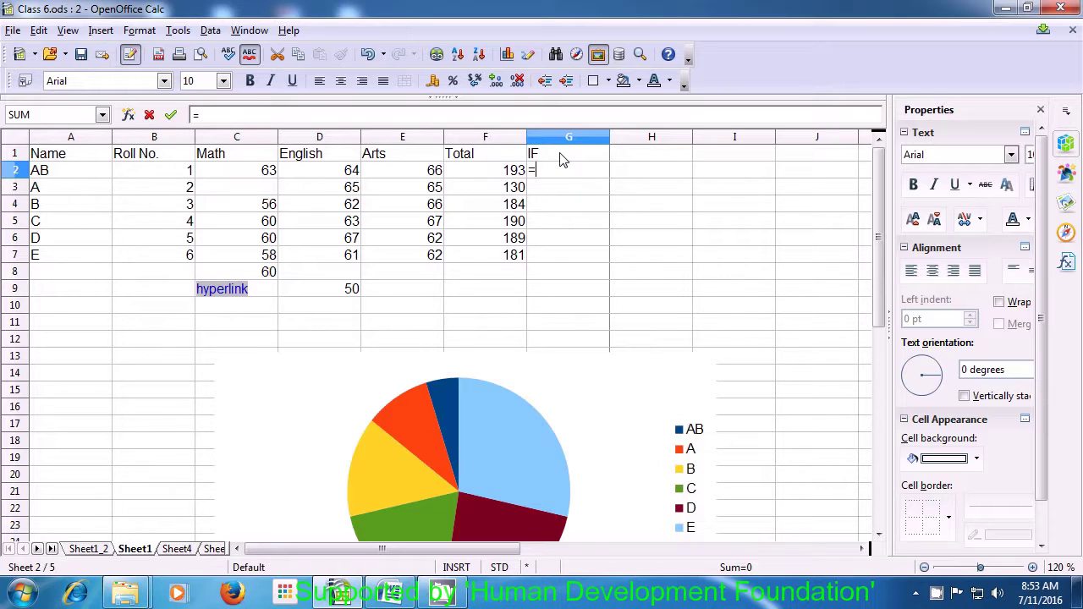
{"action": "type", "text": "if("}
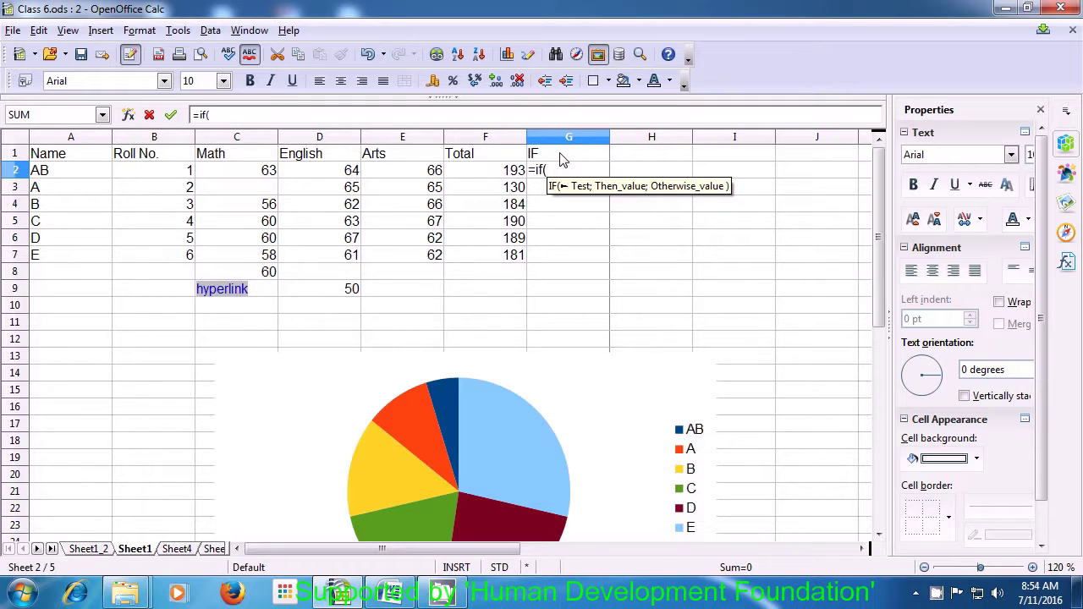
{"action": "key", "text": "Left"}
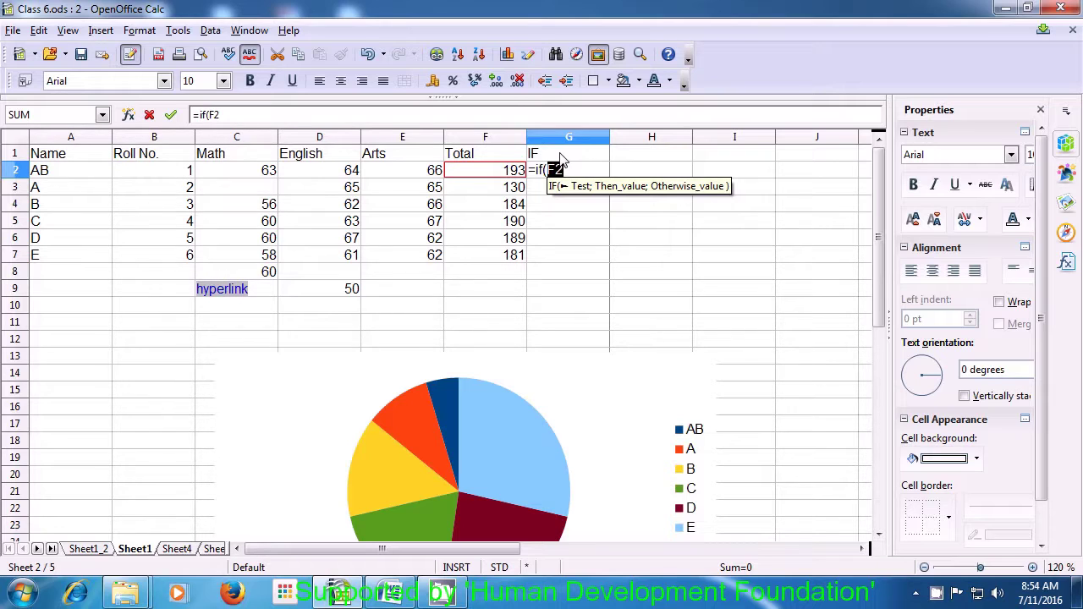
{"action": "type", "text": ">"}
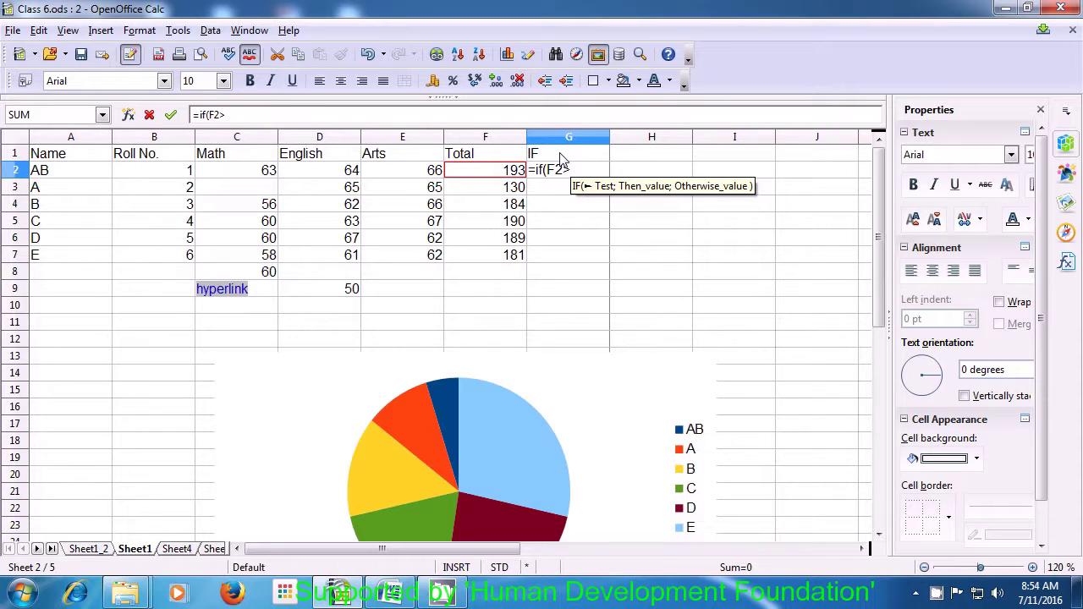
{"action": "type", "text": "1"}
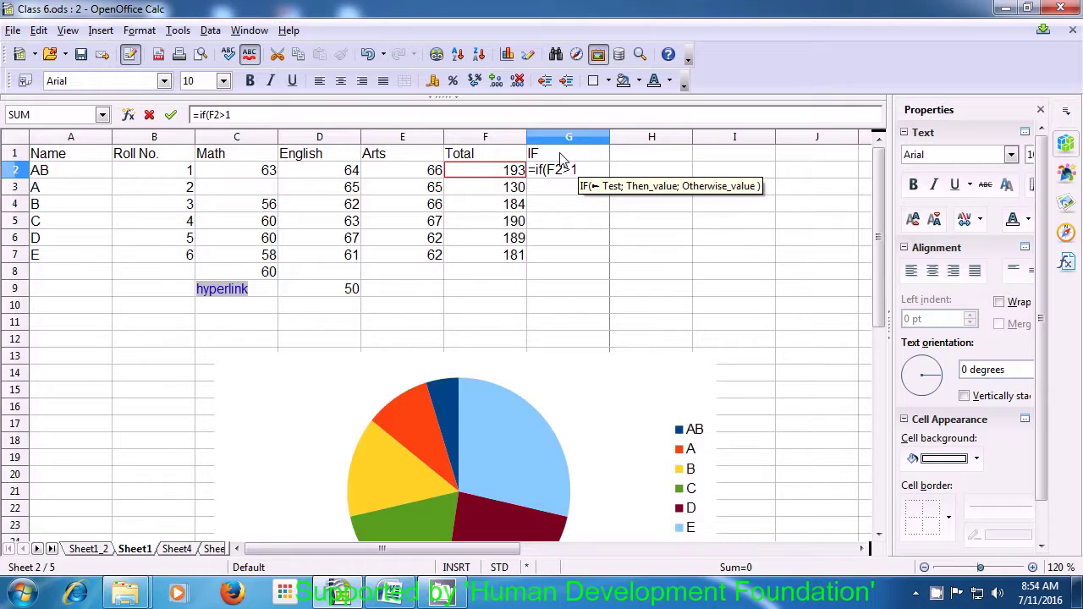
{"action": "type", "text": "85"}
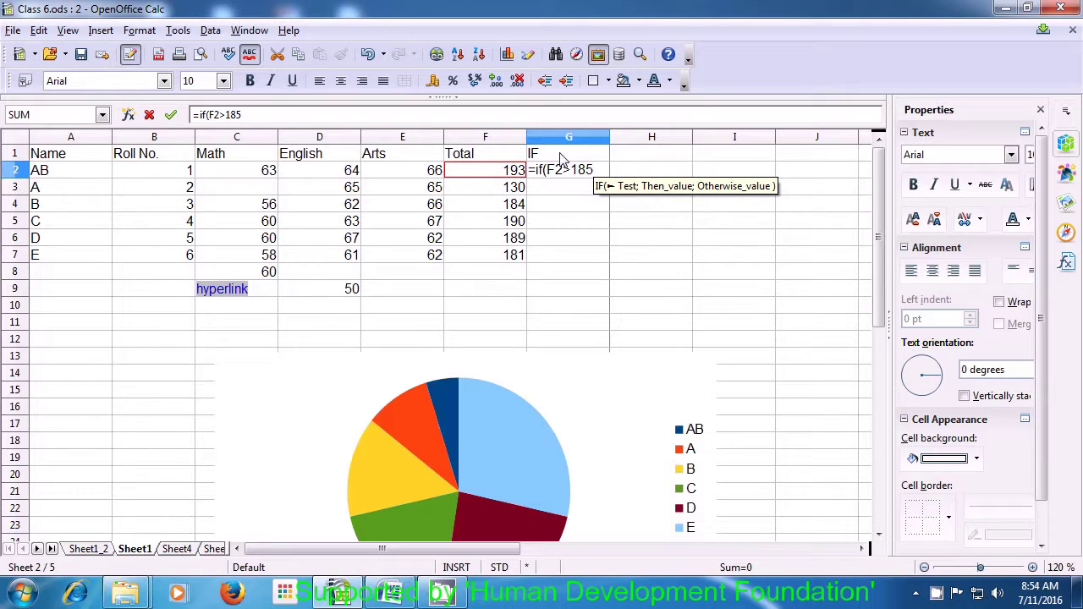
Complete G2's IF formula with "pass" as the then value and "fail" as the otherwise value, separated by semicolons.
{"action": "type", "text": ";"}
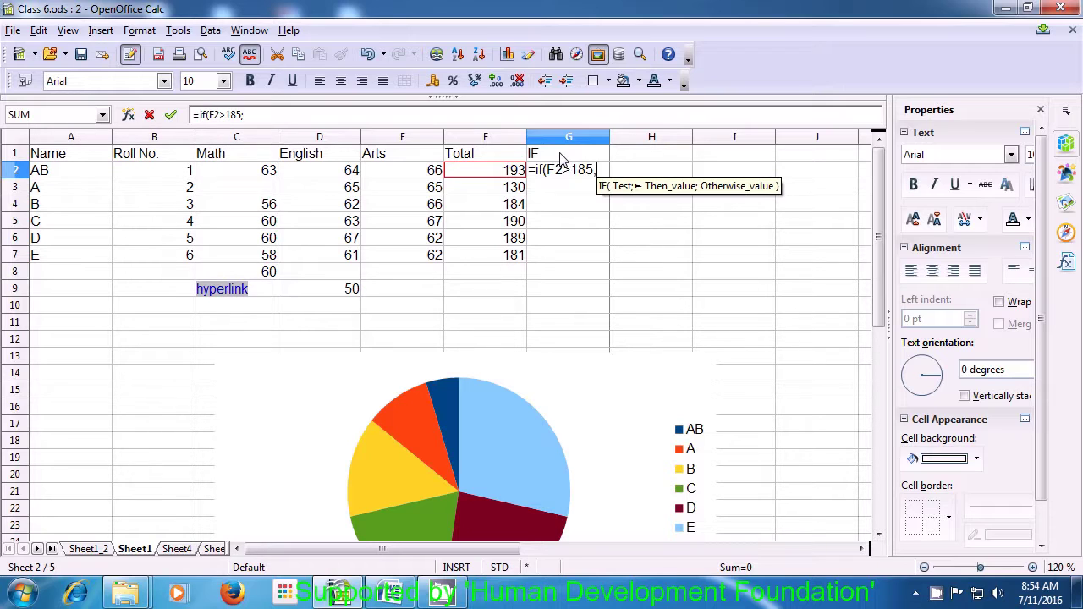
{"action": "type", "text": "\""}
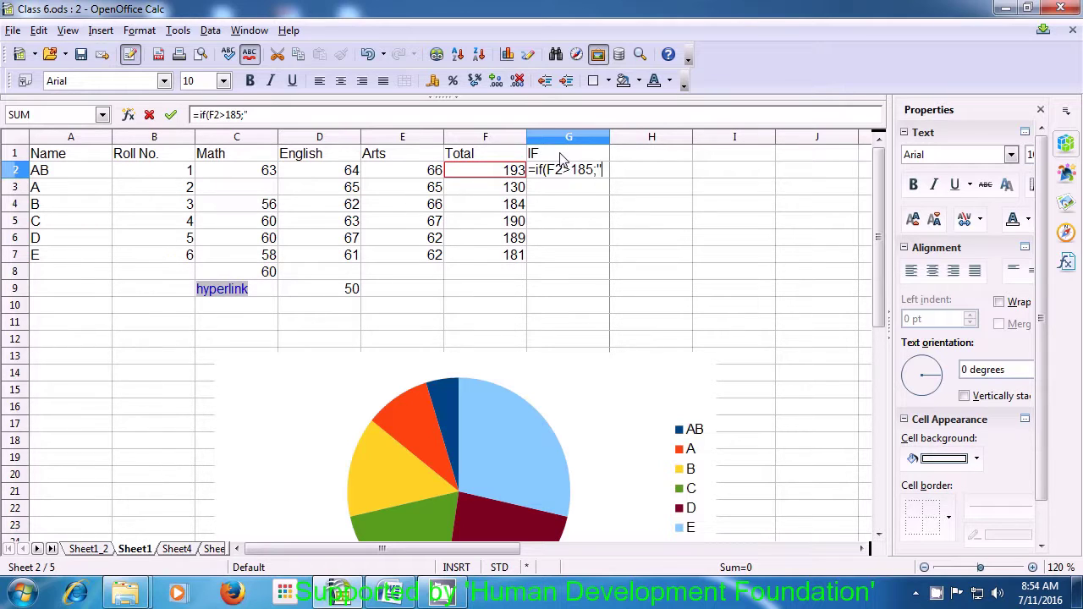
{"action": "type", "text": "p"}
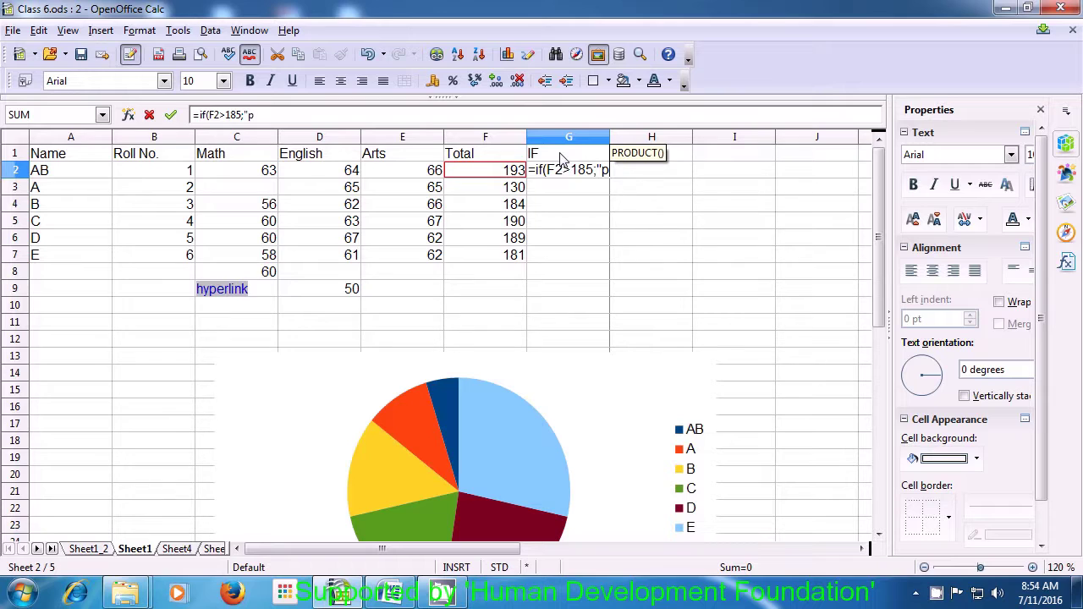
{"action": "type", "text": "a"}
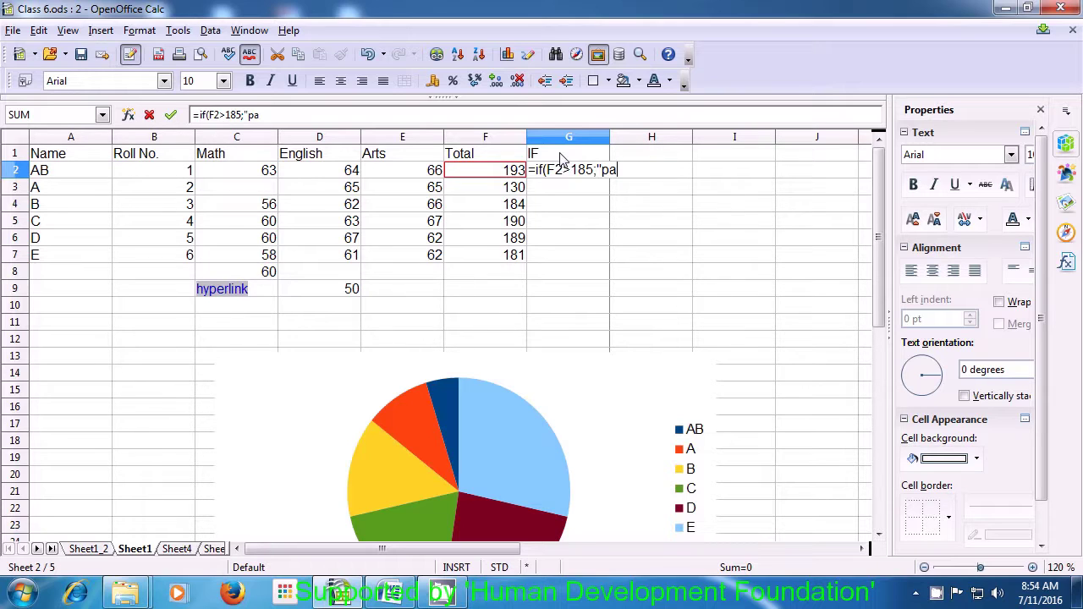
{"action": "type", "text": "ss"}
{"action": "type", "text": "\""}
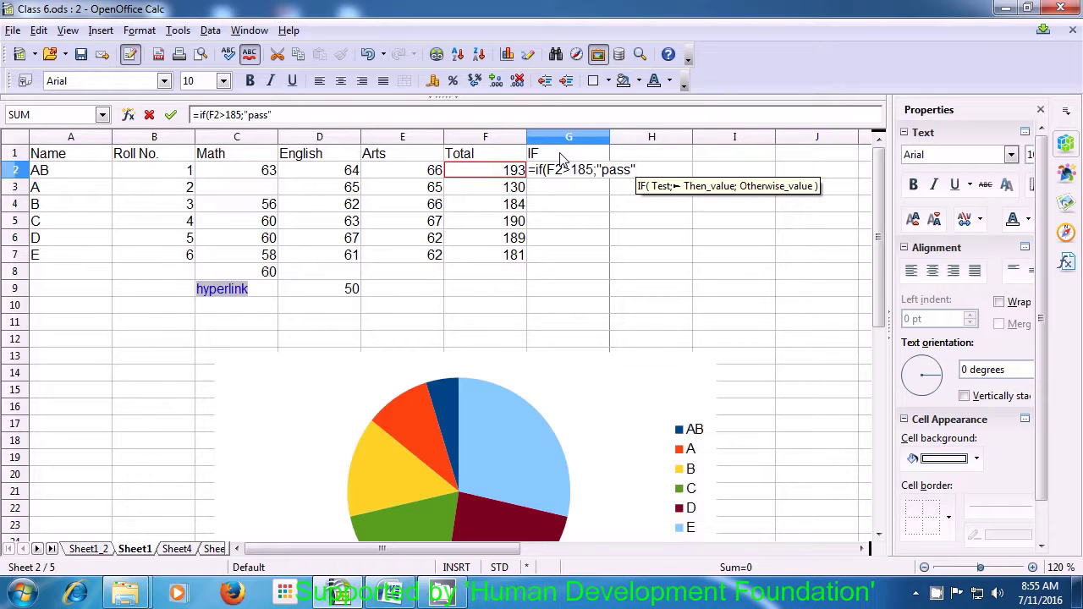
{"action": "type", "text": ";"}
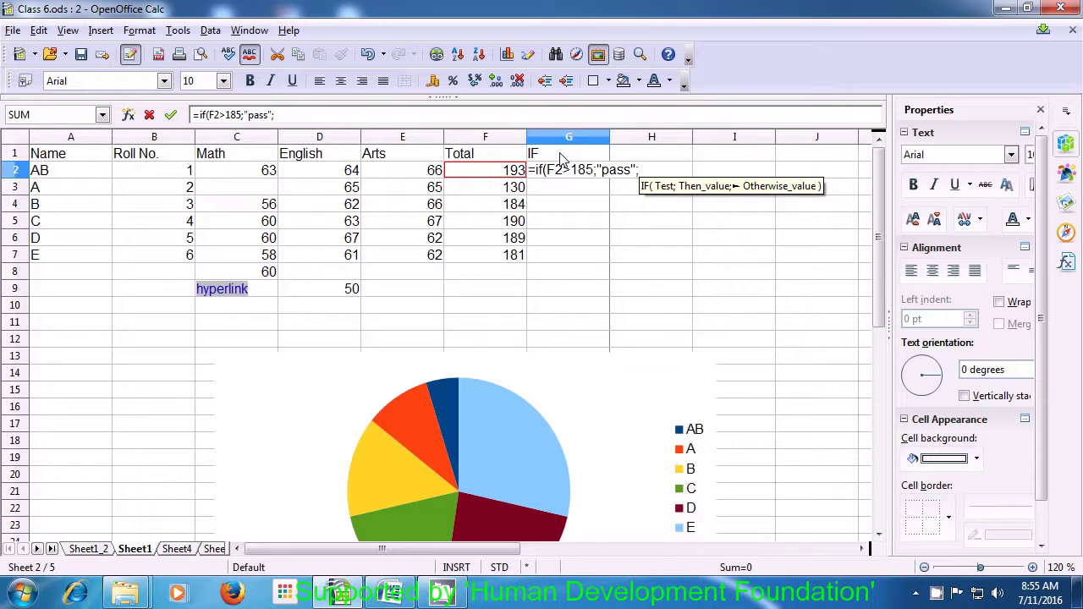
{"action": "type", "text": "\""}
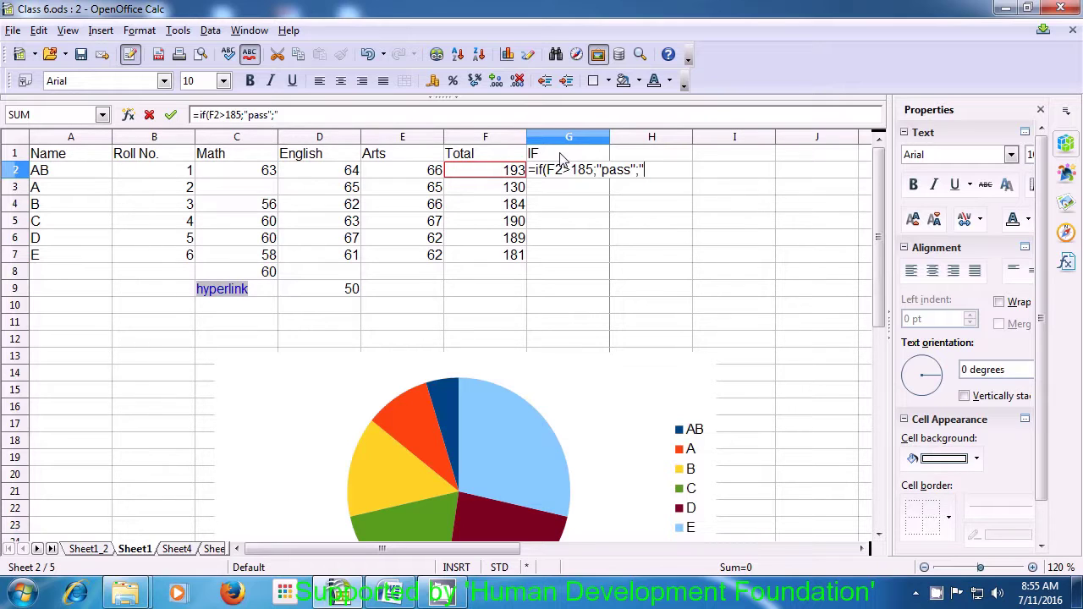
{"action": "type", "text": ";\"fail\""}
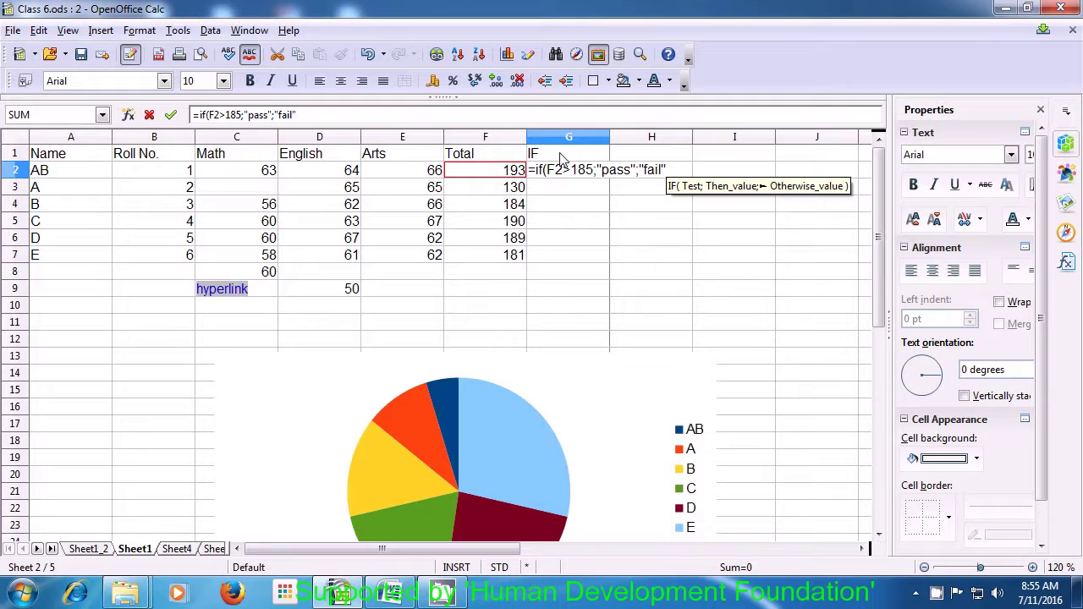
{"action": "type", "text": ")"}
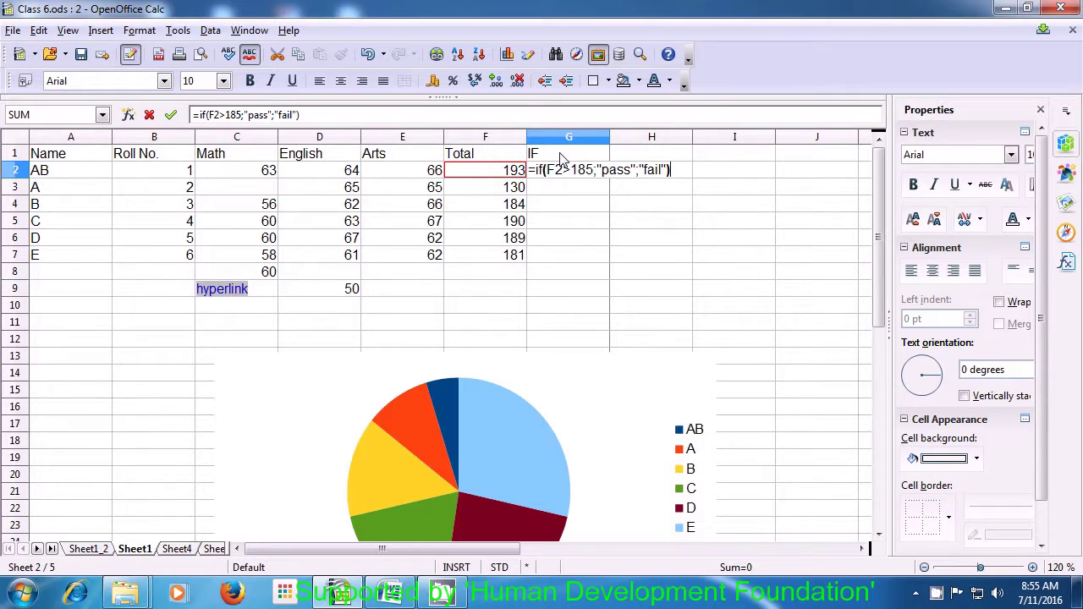
{"action": "key", "text": "Return"}
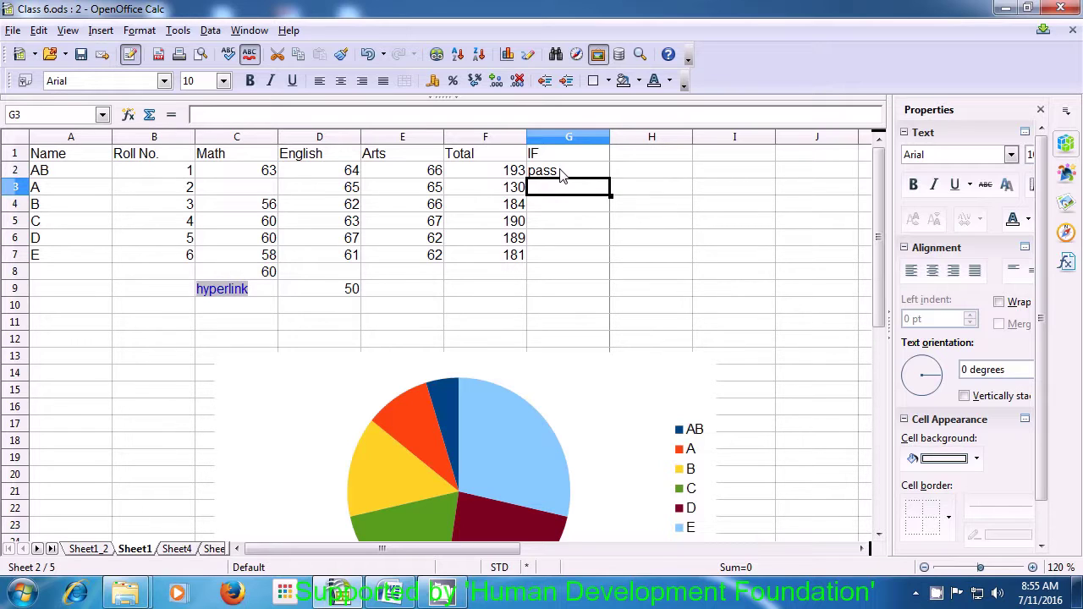
Examine the IF formula and its result in cell G2, moving between it and cell G3.
{"action": "left_click", "coordinate": [561, 174]}
{"action": "key", "text": "Down"}
{"action": "left_click", "coordinate": [561, 174]}
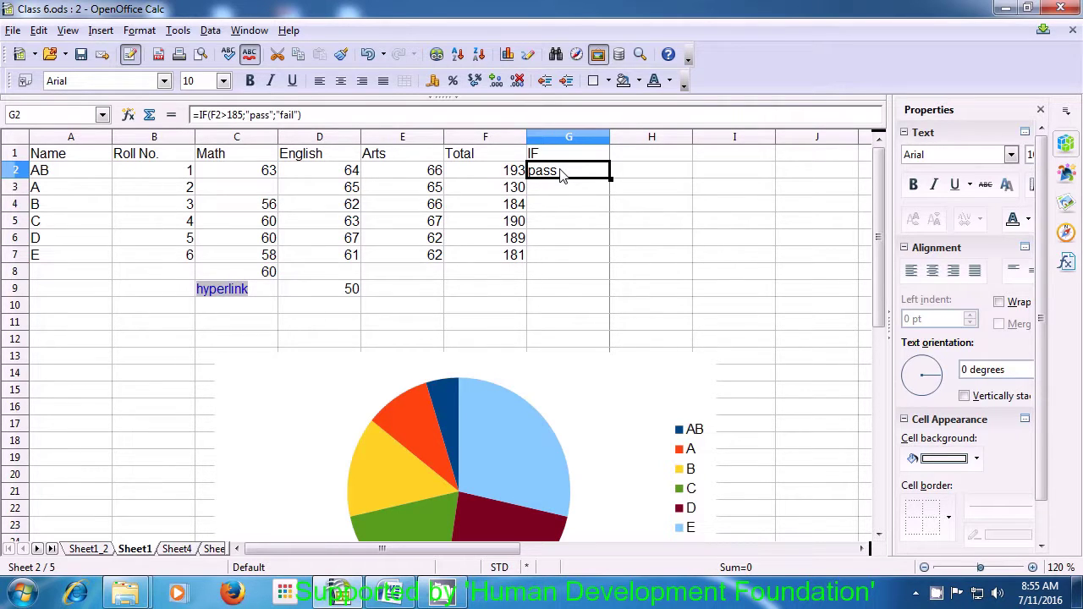
{"action": "key", "text": "Down"}
{"action": "left_click", "coordinate": [561, 174]}
{"action": "key", "text": "Down"}
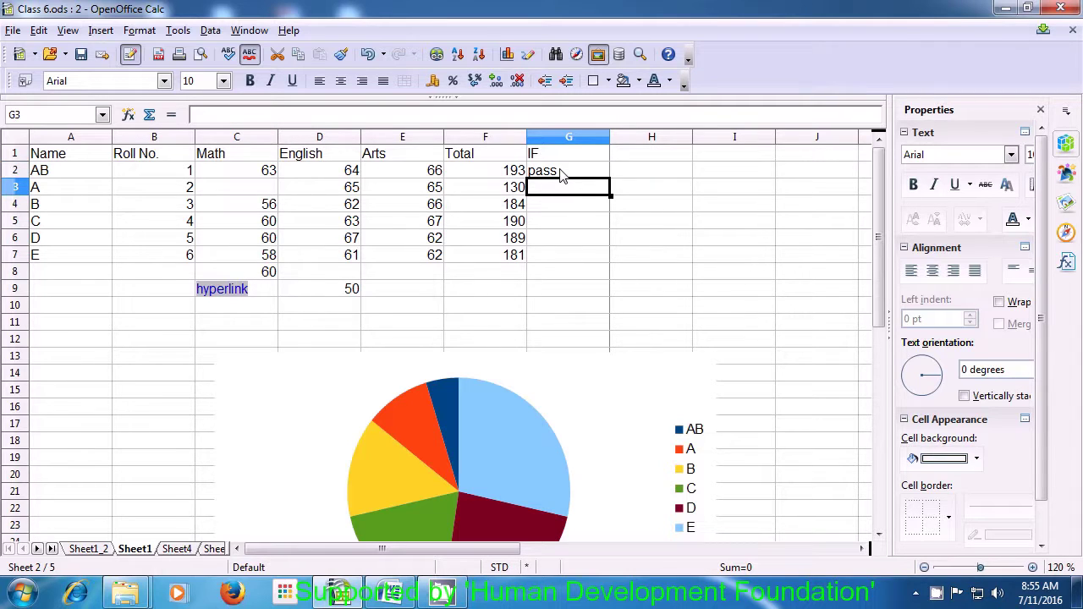
{"action": "left_click", "coordinate": [561, 174]}
{"action": "key", "text": "Down"}
{"action": "left_click", "coordinate": [561, 174]}
{"action": "key", "text": "Down"}
Fill the IF formula from G2 down to G7 and deselect the range.
{"action": "left_click", "coordinate": [561, 174]}
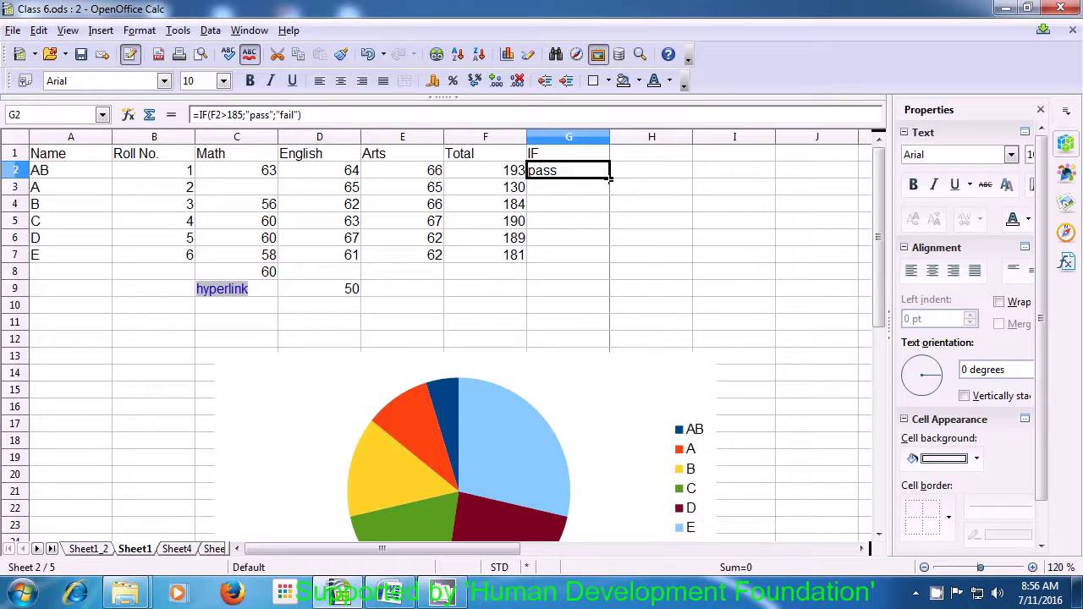
{"action": "left_click_drag", "start_coordinate": [608, 182], "coordinate": [604, 256]}
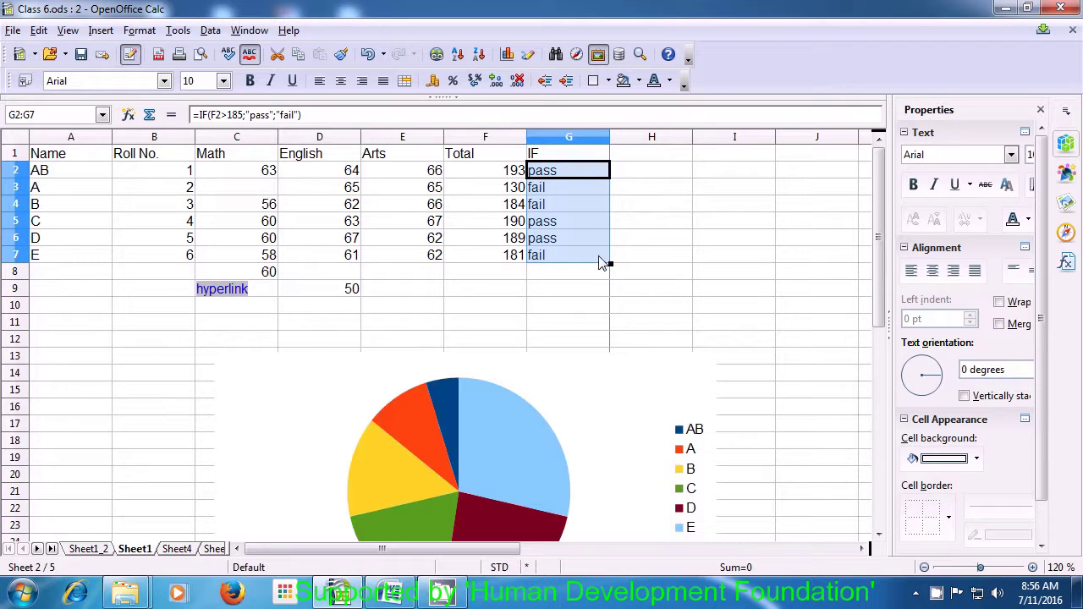
{"action": "left_click", "coordinate": [556, 279]}
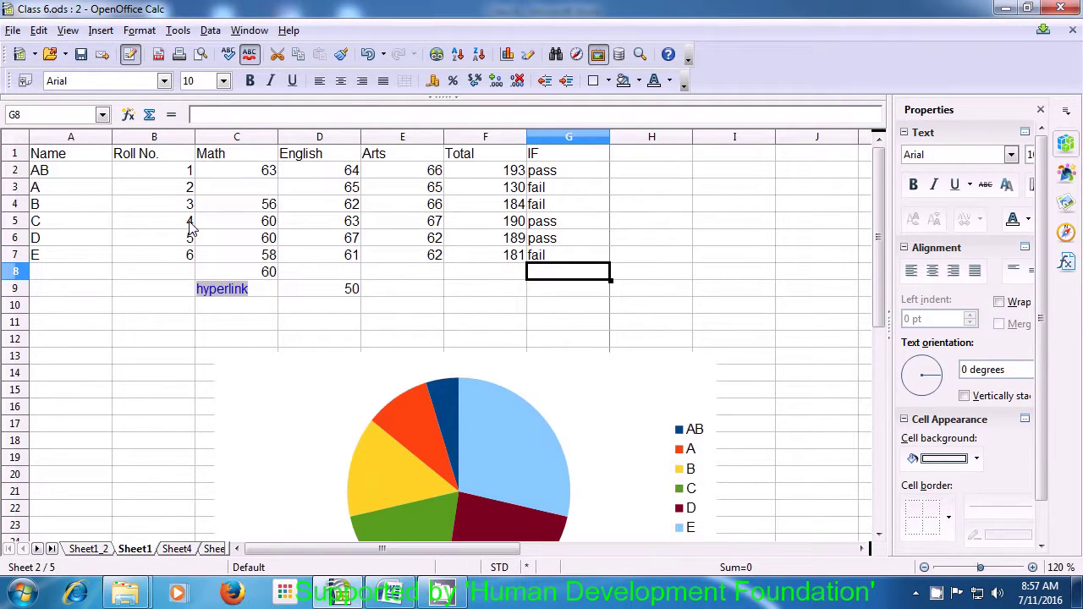
Enter the heading AND in cell H1, beside the IF heading.
{"action": "left_click", "coordinate": [648, 158]}
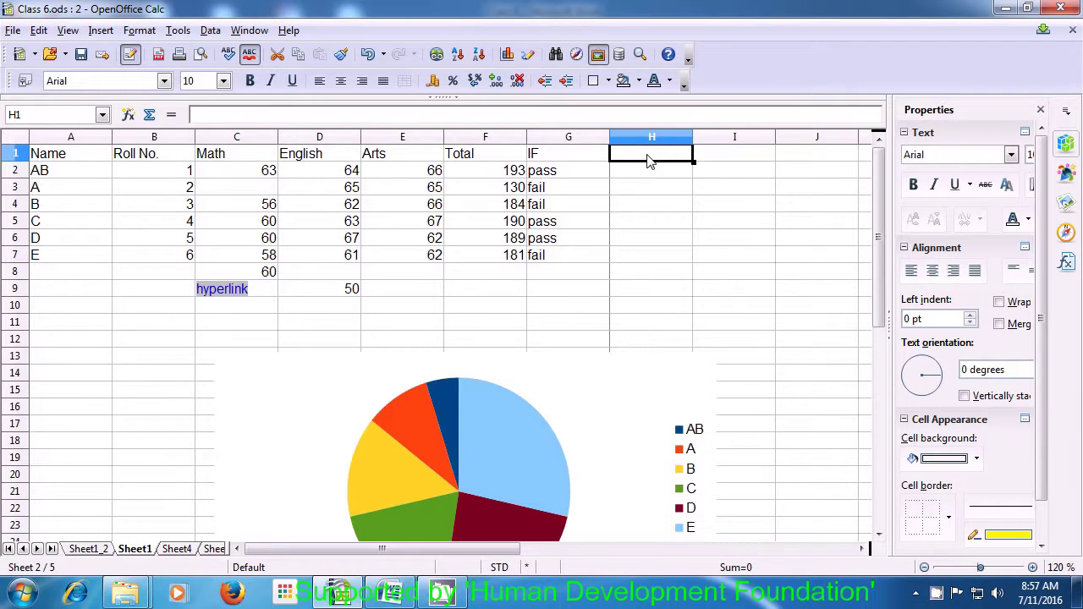
{"action": "type", "text": "AN"}
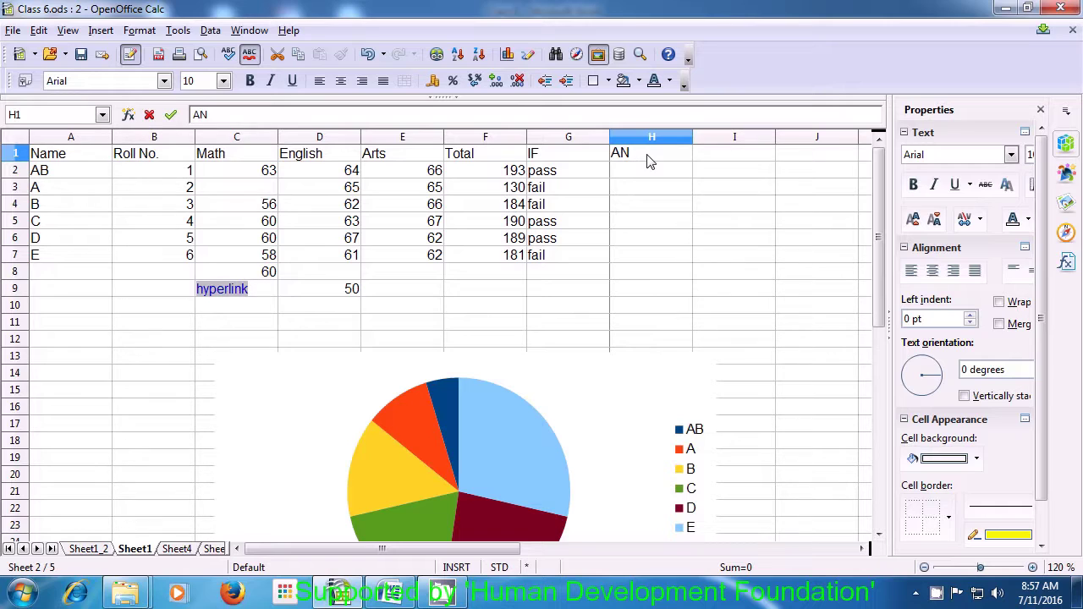
{"action": "type", "text": "D"}
{"action": "key", "text": "Return"}
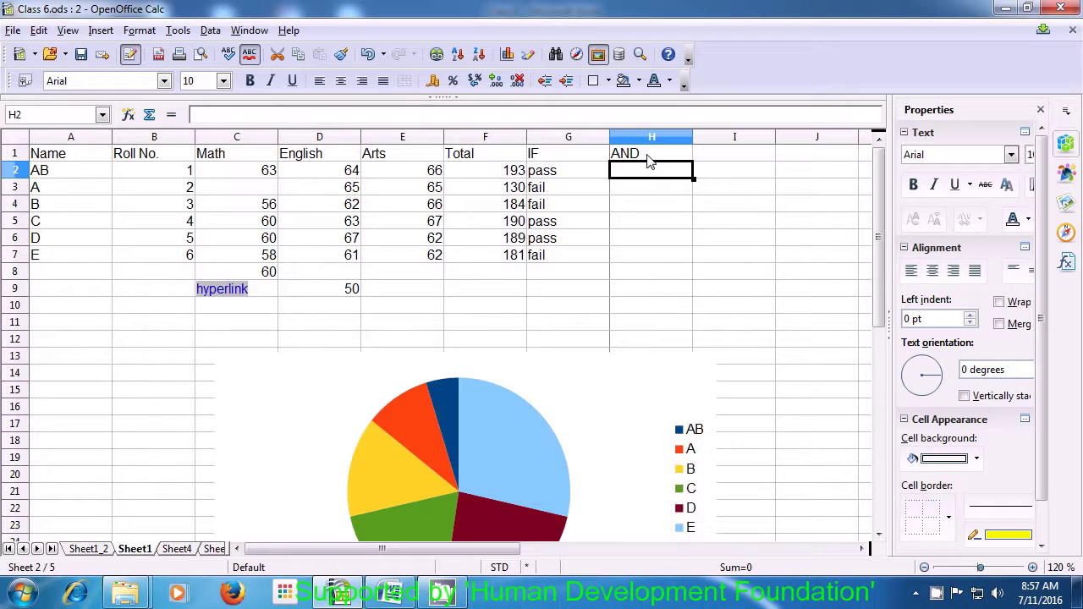
Start an AND formula in cell H2 with E2>D2 as its first condition, followed by a semicolon.
{"action": "type", "text": "="}
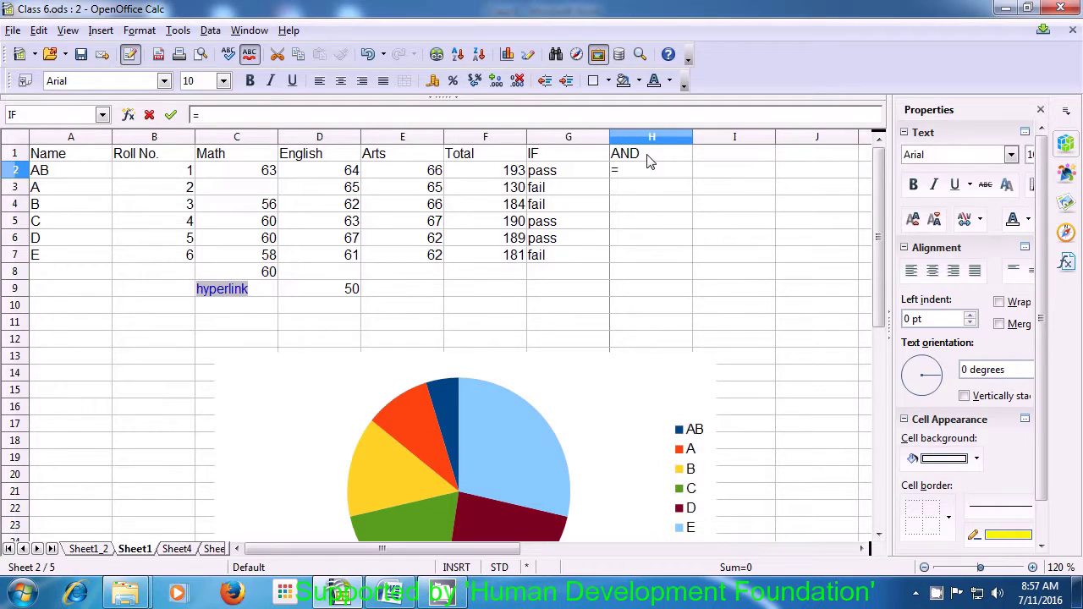
{"action": "type", "text": "a"}
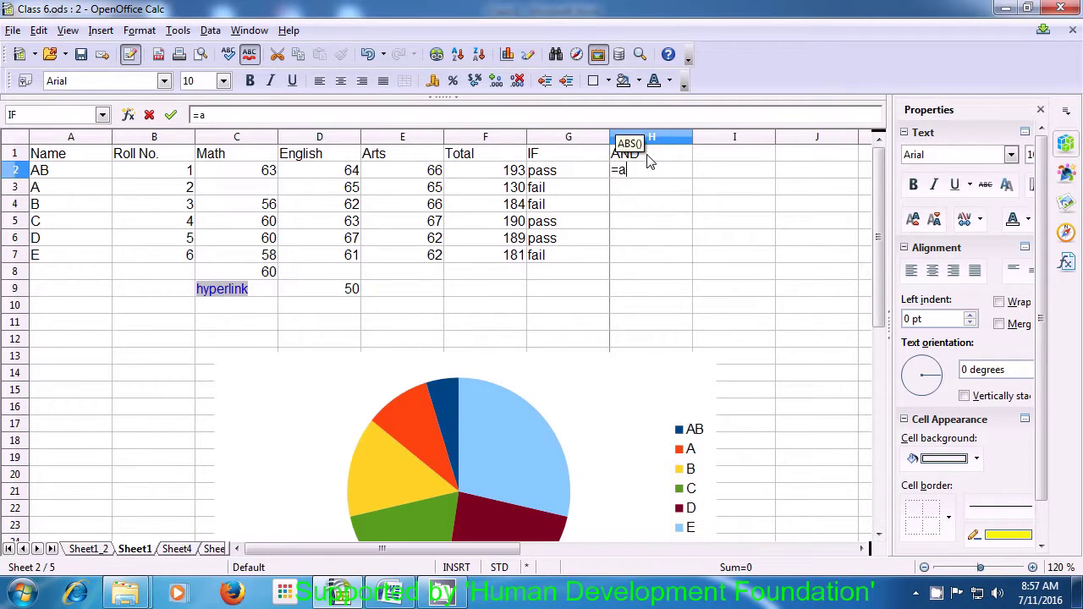
{"action": "type", "text": "nd"}
{"action": "type", "text": "("}
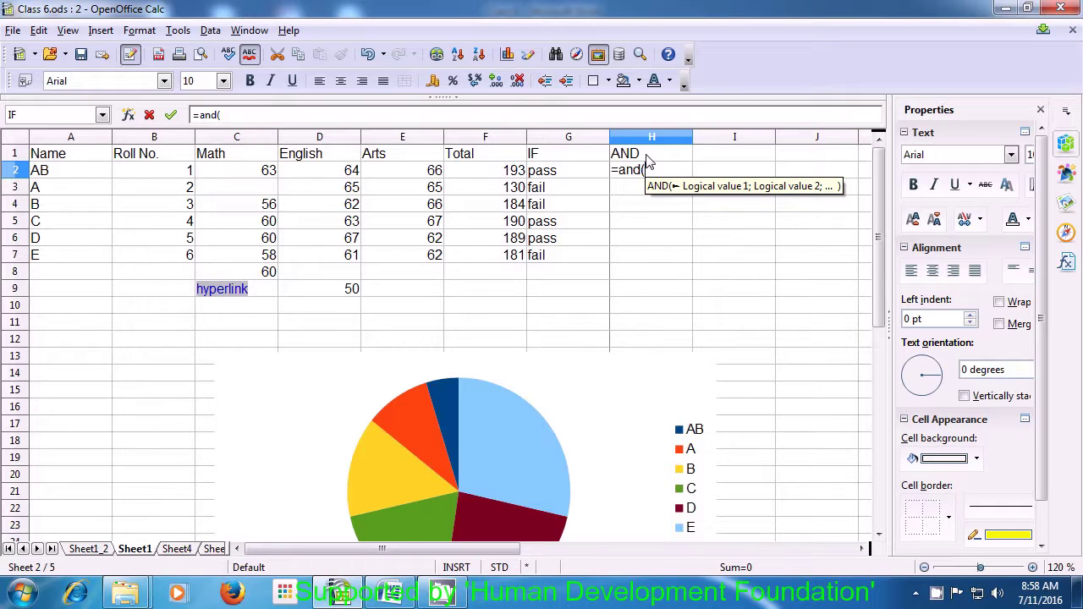
{"action": "left_click", "coordinate": [413, 175]}
{"action": "type", "text": ">"}
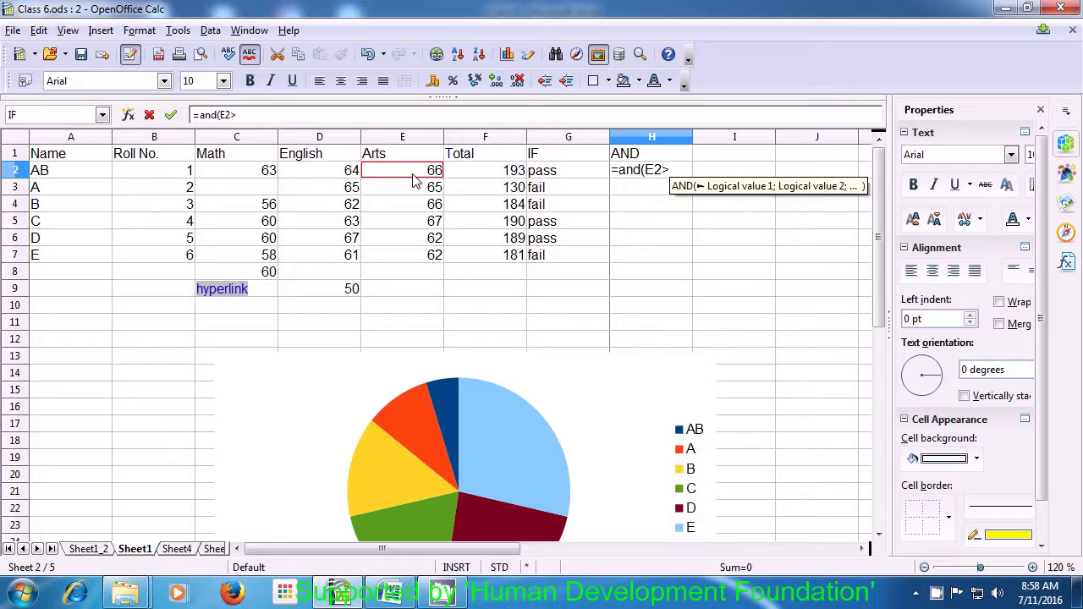
{"action": "left_click", "coordinate": [329, 176]}
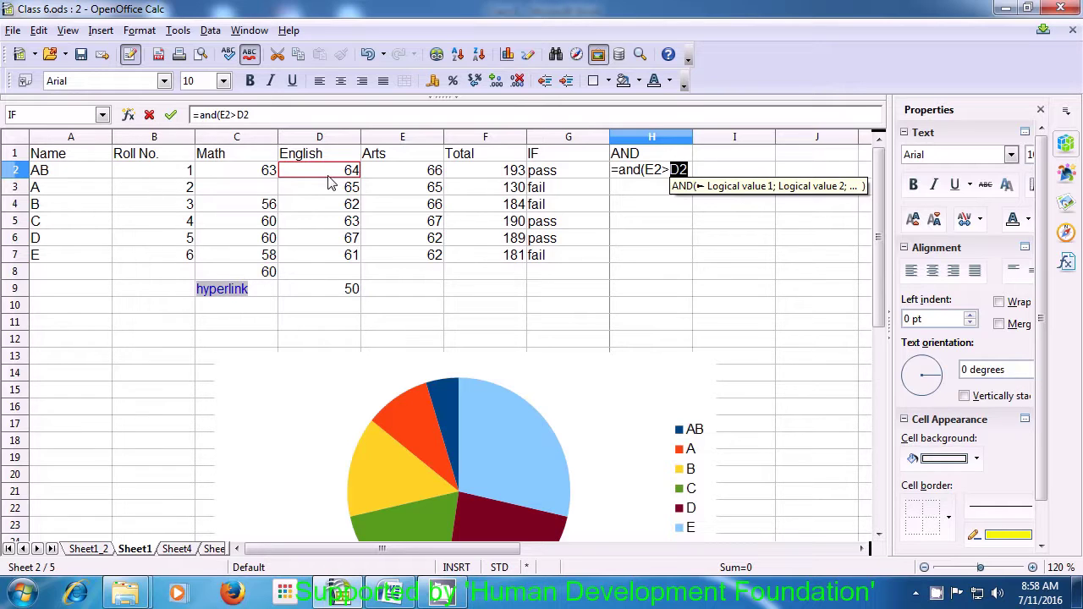
{"action": "type", "text": ";"}
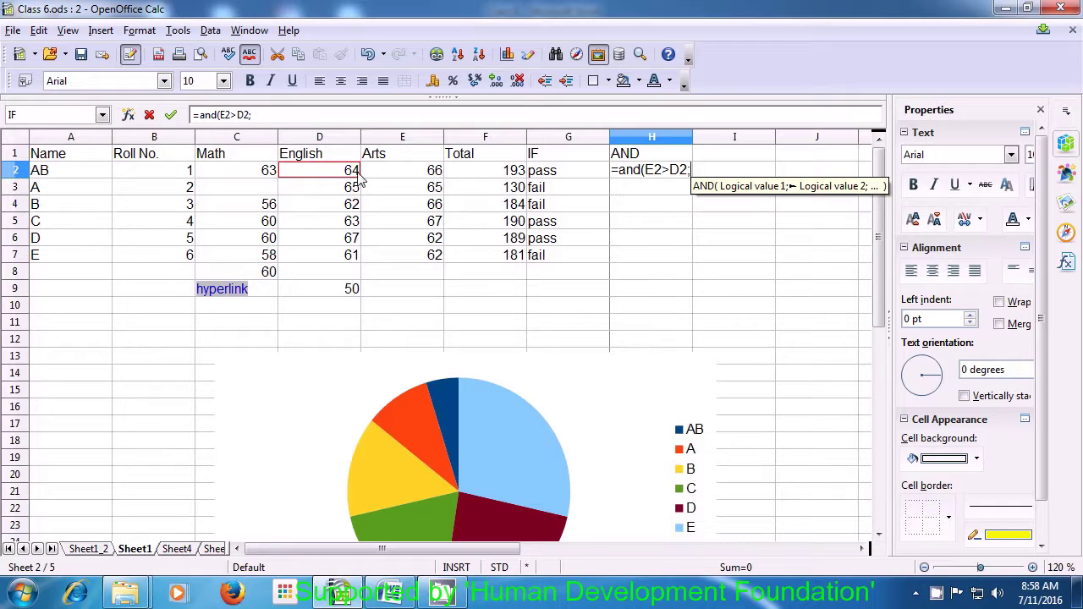
Complete H2's AND formula with the second condition F2<E2 and review the cells it references.
{"action": "left_click", "coordinate": [480, 172]}
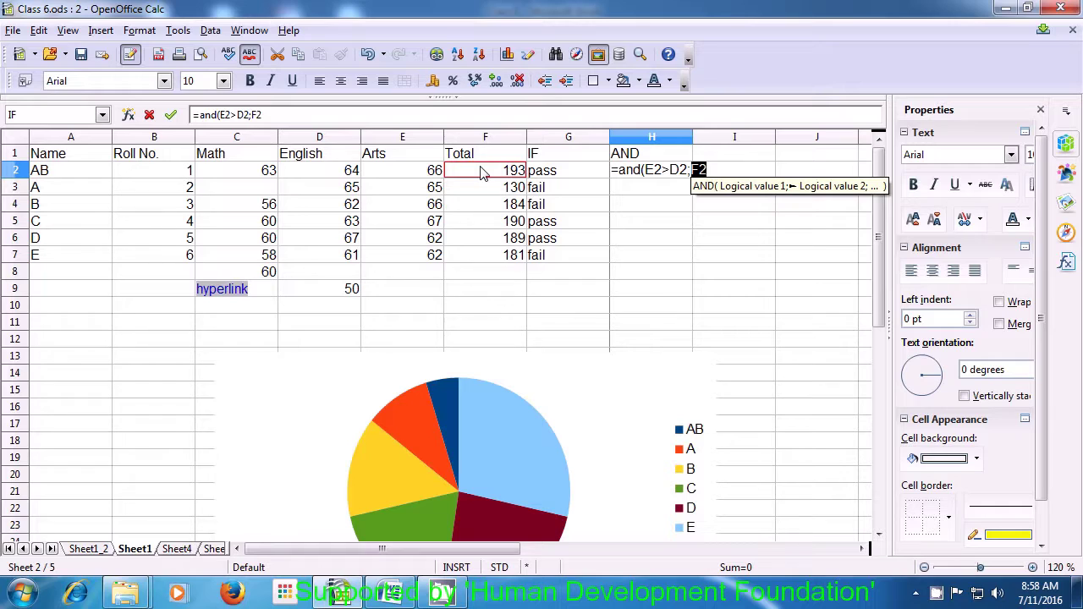
{"action": "type", "text": "<"}
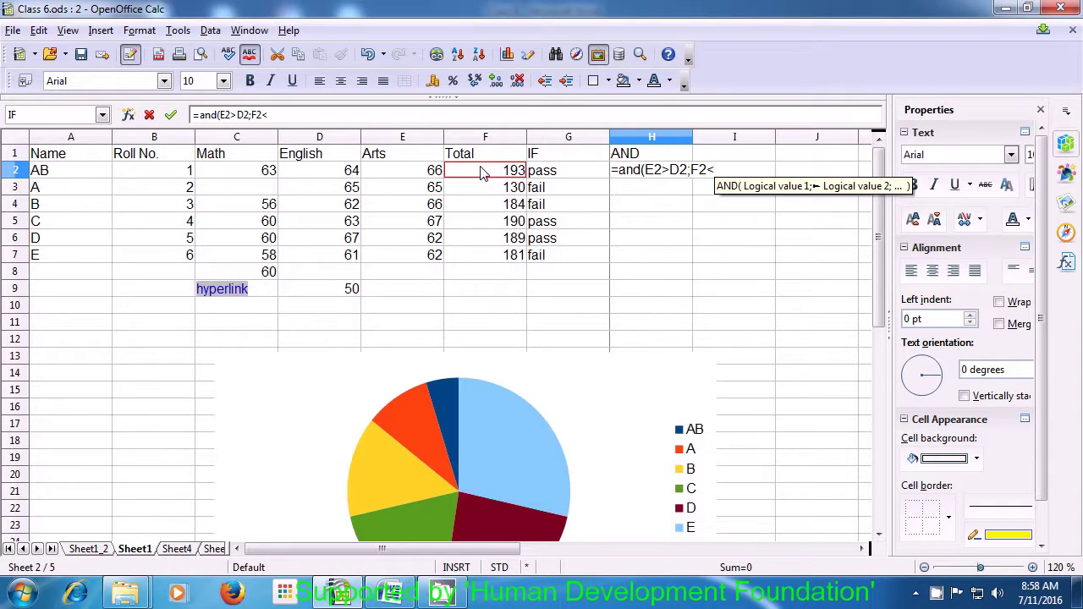
{"action": "left_click", "coordinate": [429, 171]}
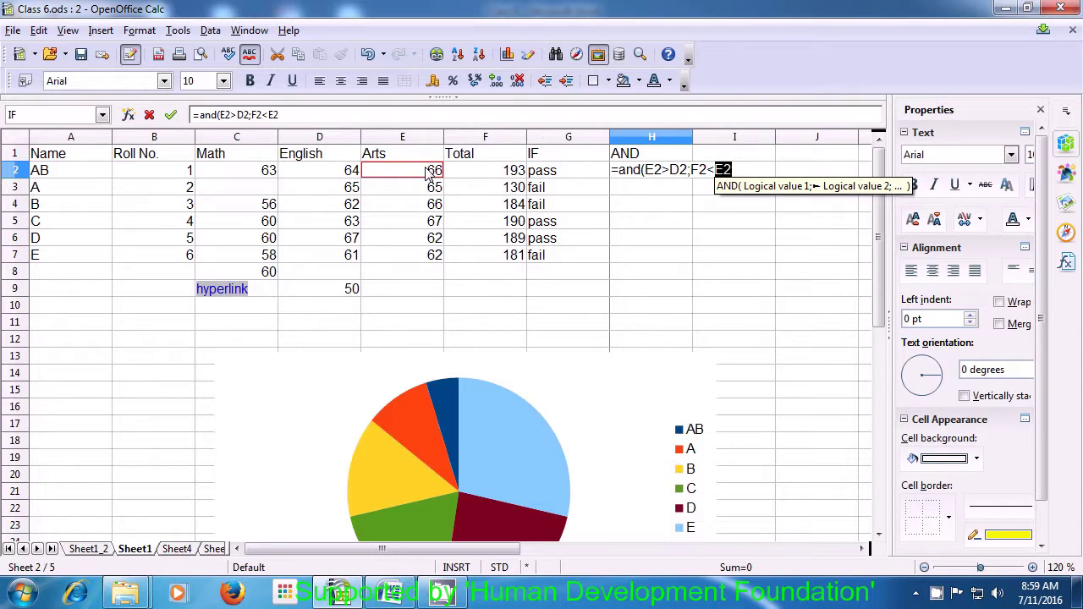
{"action": "type", "text": ")"}
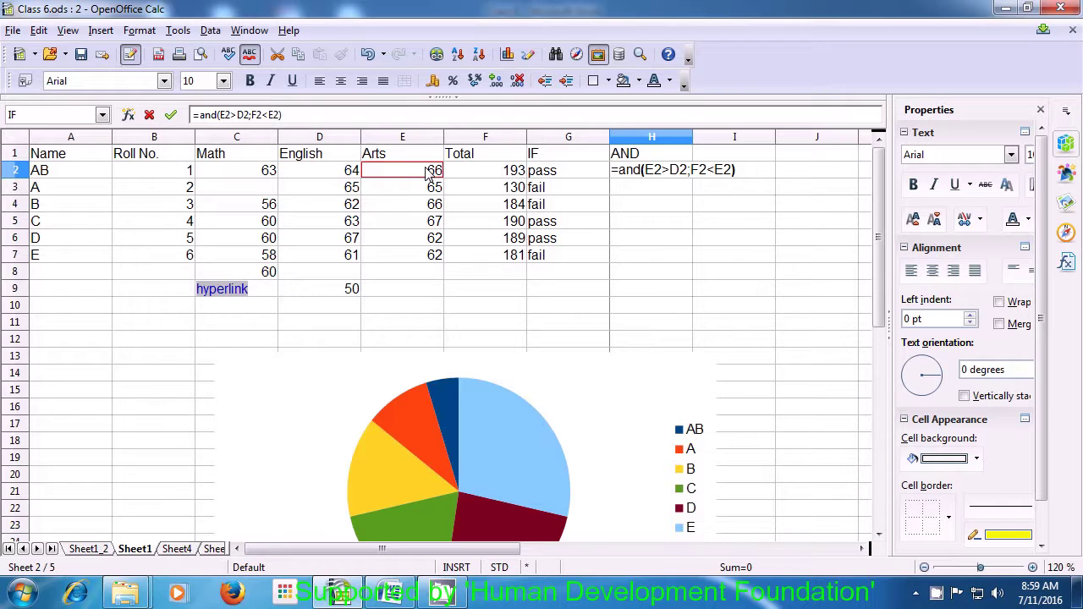
{"action": "key", "text": "Return"}
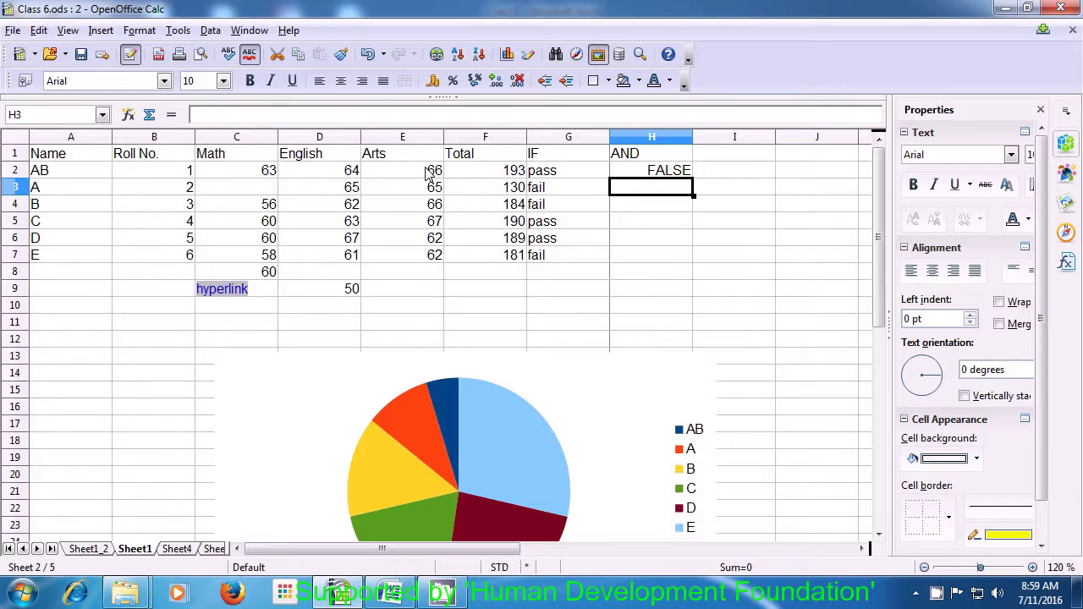
{"action": "left_click", "coordinate": [640, 175]}
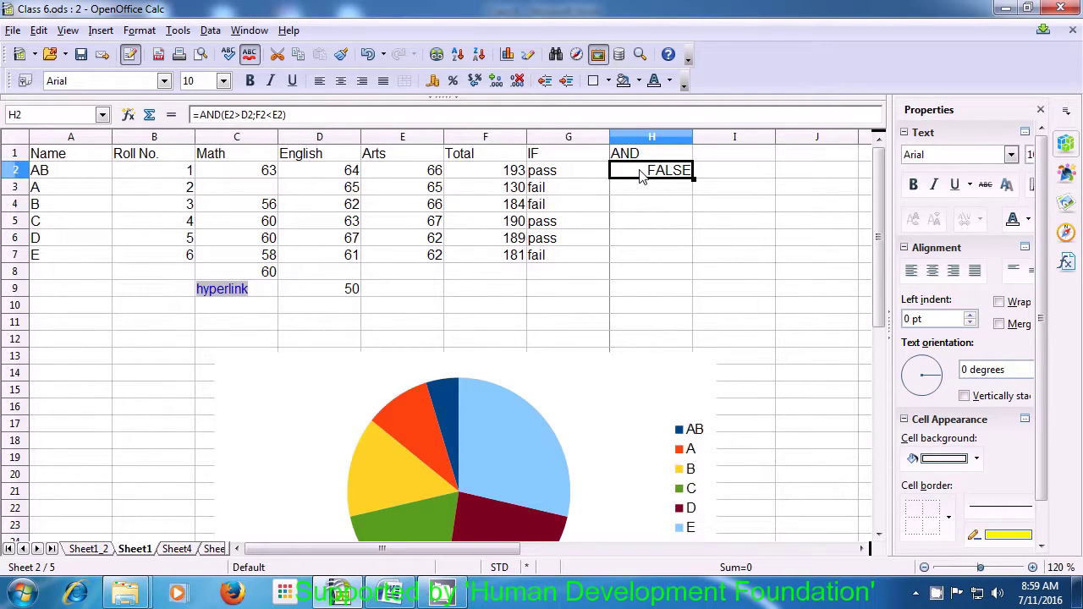
{"action": "double_click", "coordinate": [640, 176]}
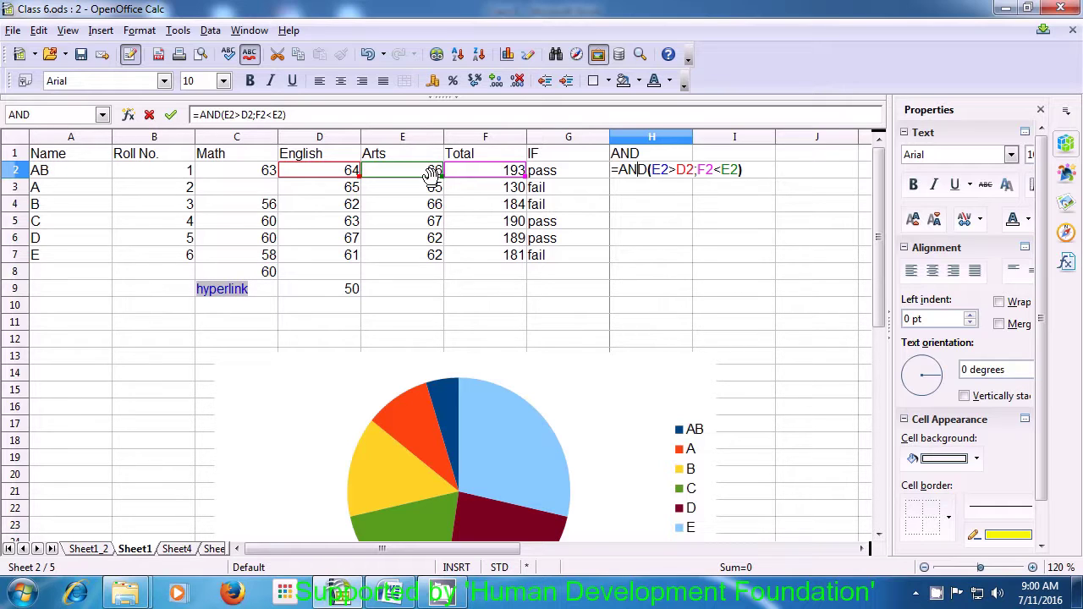
{"action": "key", "text": "Return"}
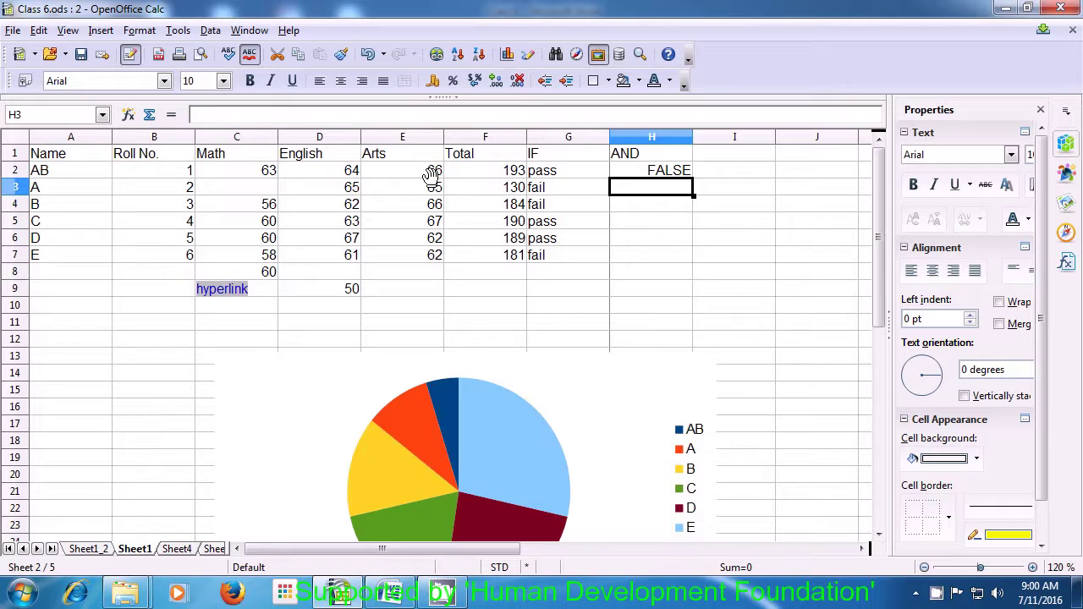
Start an AND formula in cell H3 with E3>D4 as its first condition, followed by a semicolon.
{"action": "type", "text": "="}
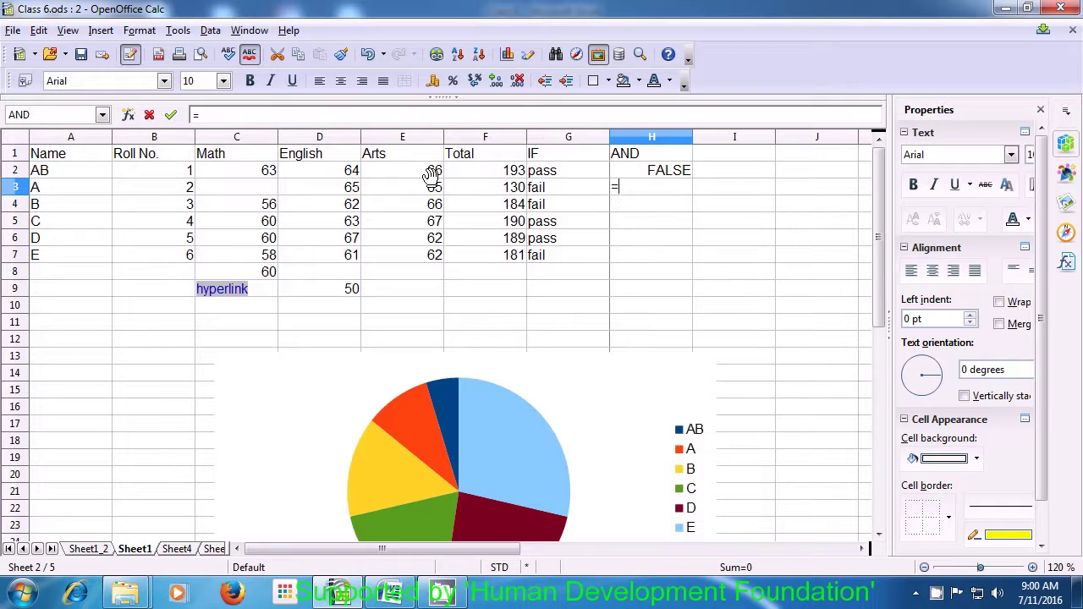
{"action": "type", "text": "an"}
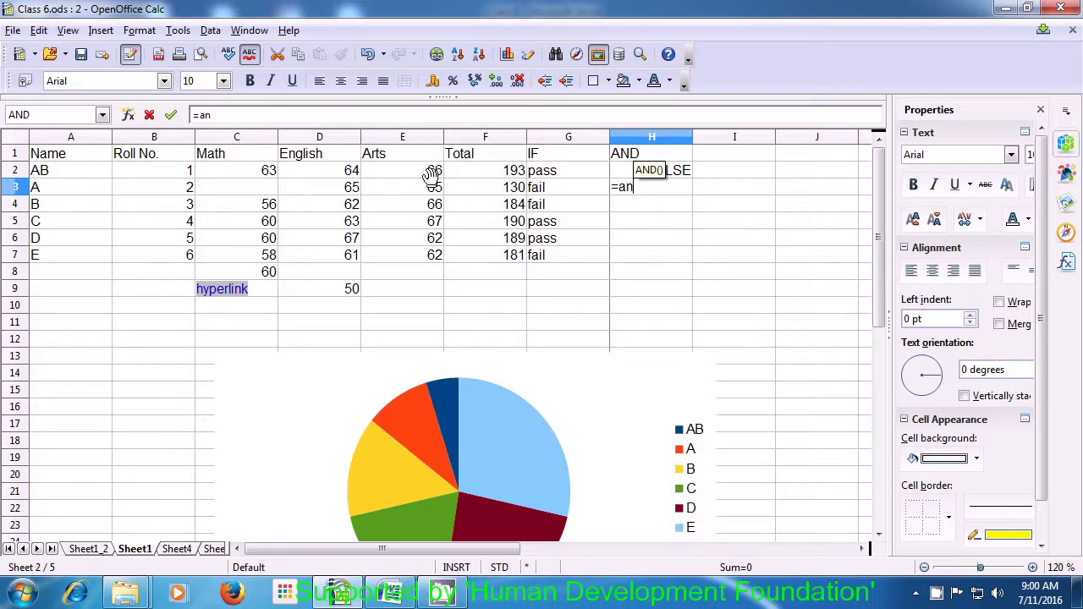
{"action": "type", "text": "d("}
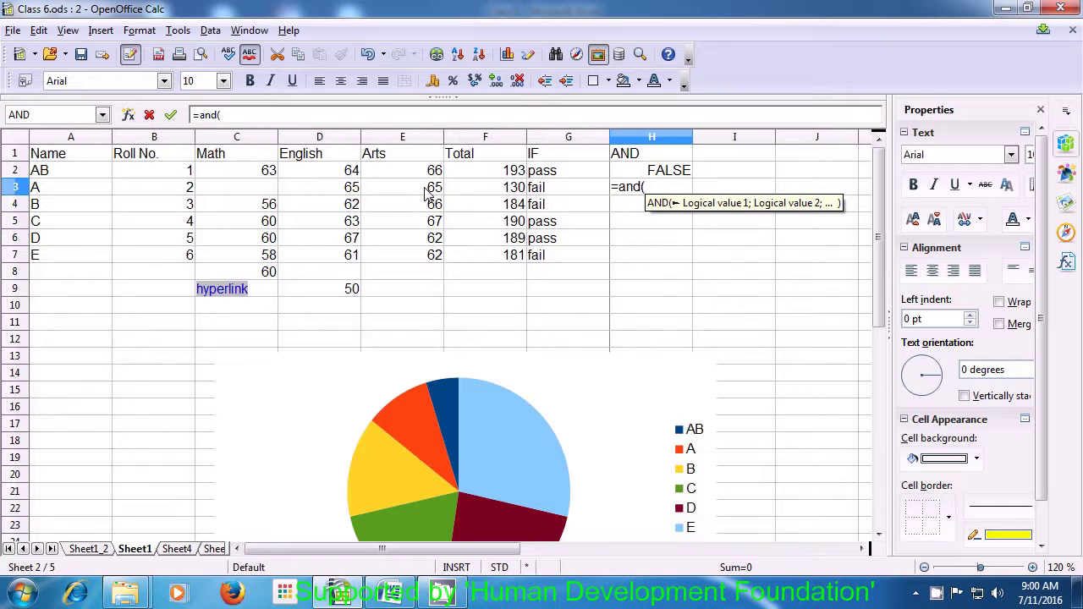
{"action": "left_click", "coordinate": [428, 193]}
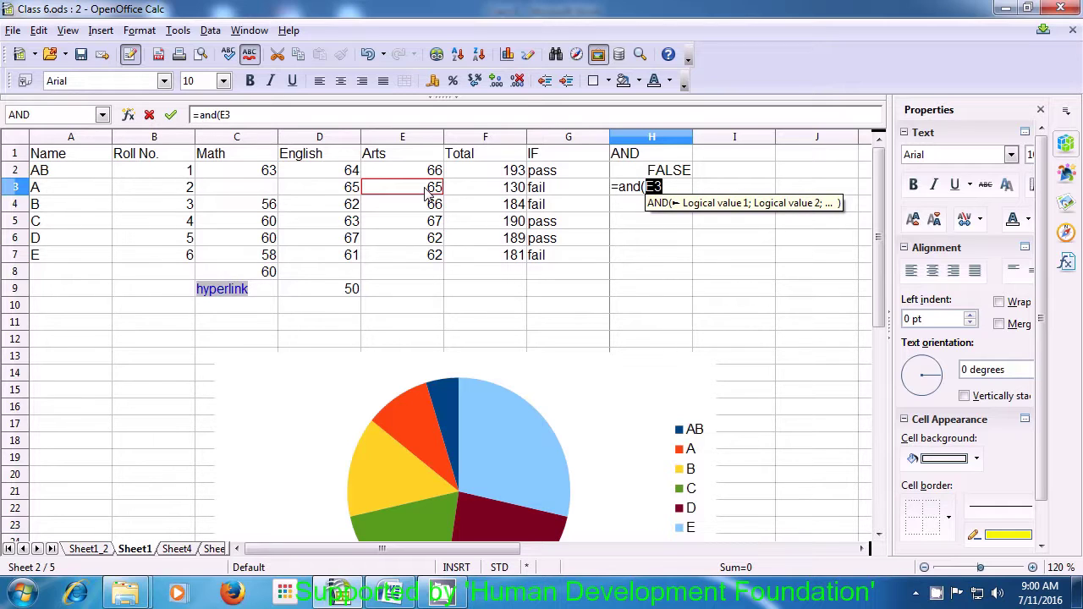
{"action": "type", "text": ">"}
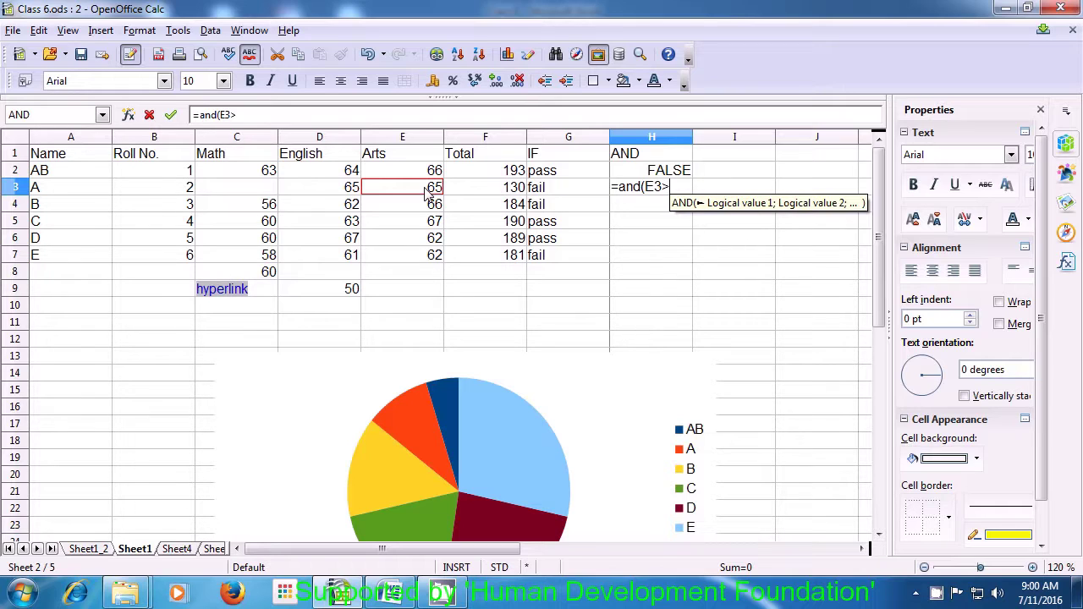
{"action": "left_click", "coordinate": [351, 210]}
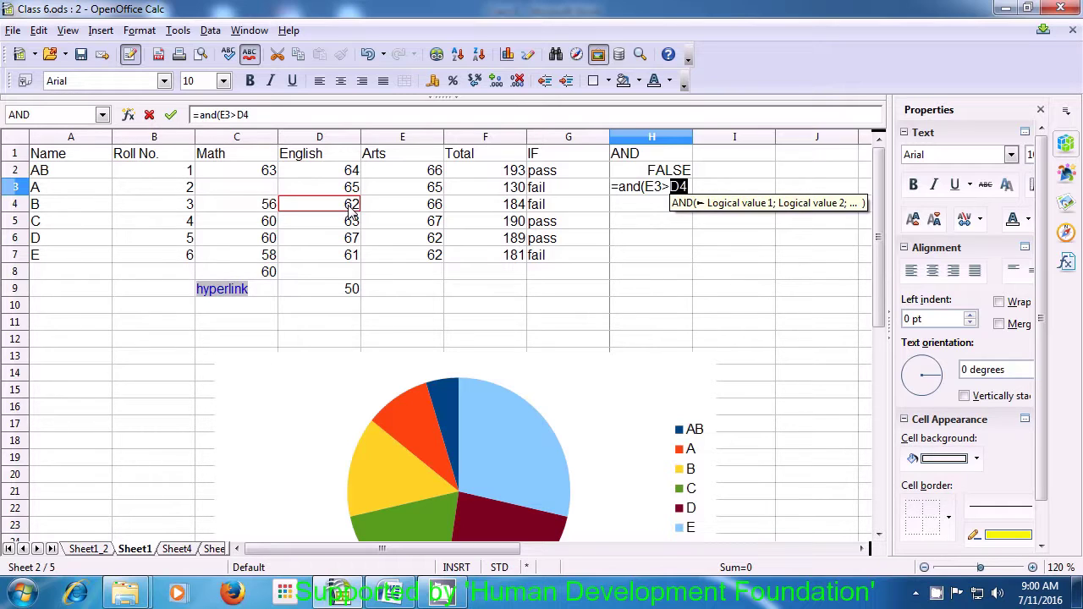
{"action": "type", "text": ";"}
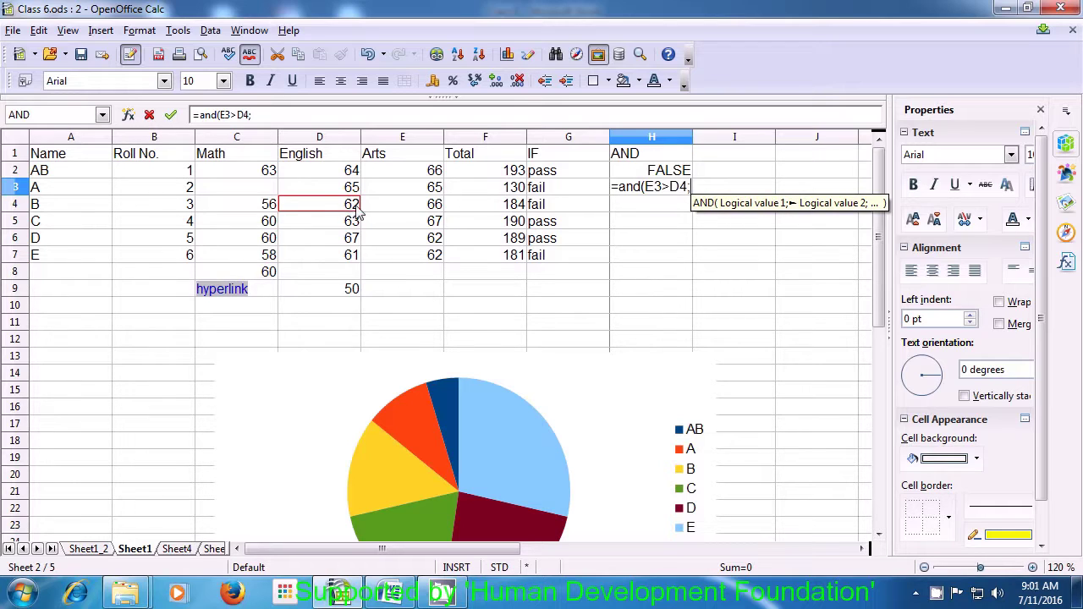
Complete H3's AND formula with F3<E3 as the second condition.
{"action": "left_click", "coordinate": [488, 196]}
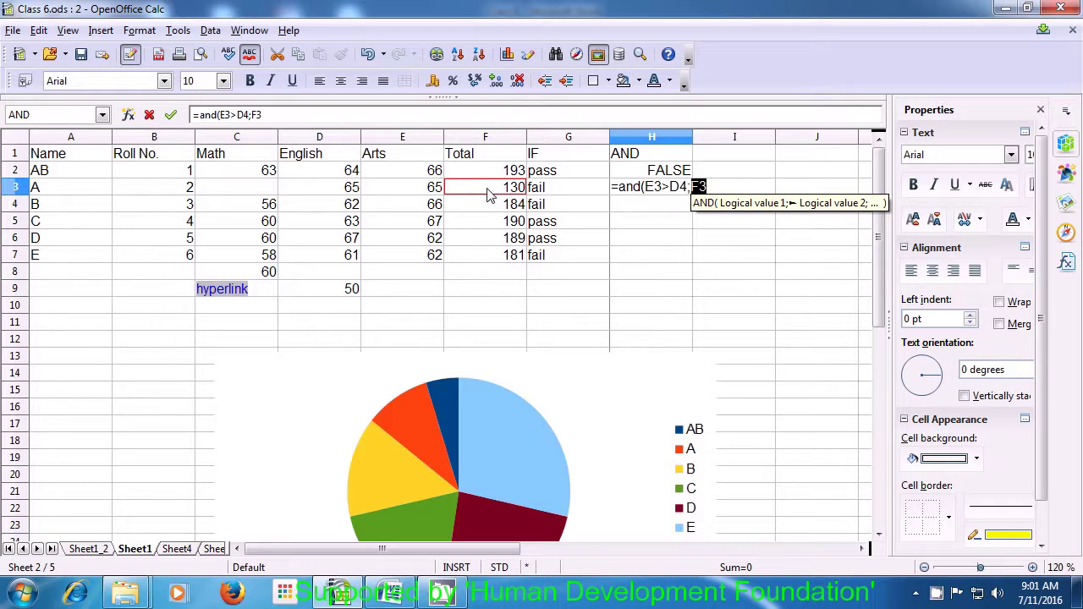
{"action": "type", "text": "<"}
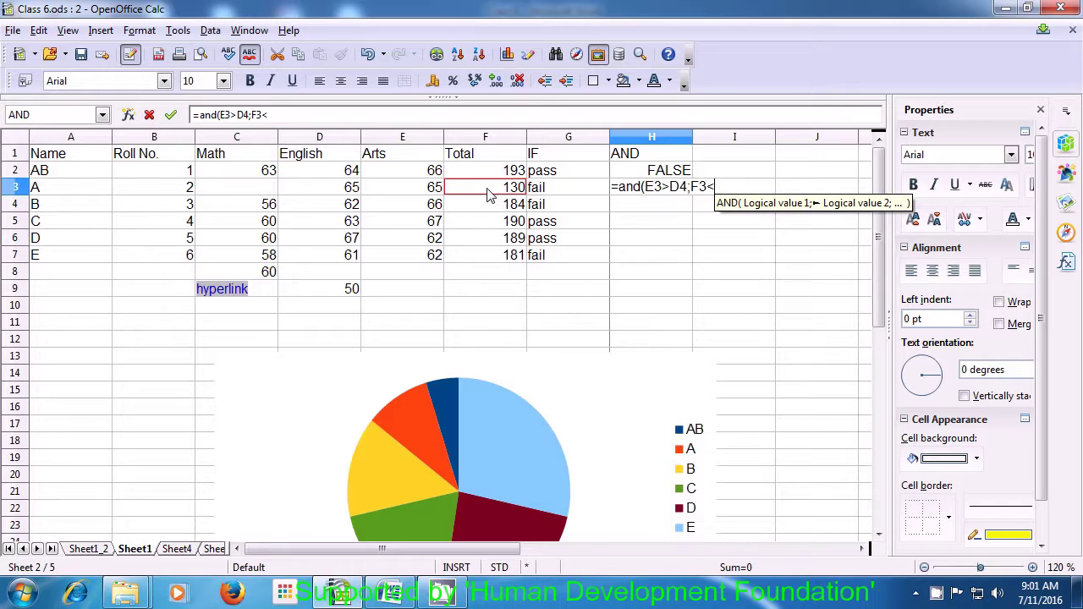
{"action": "left_click", "coordinate": [432, 191]}
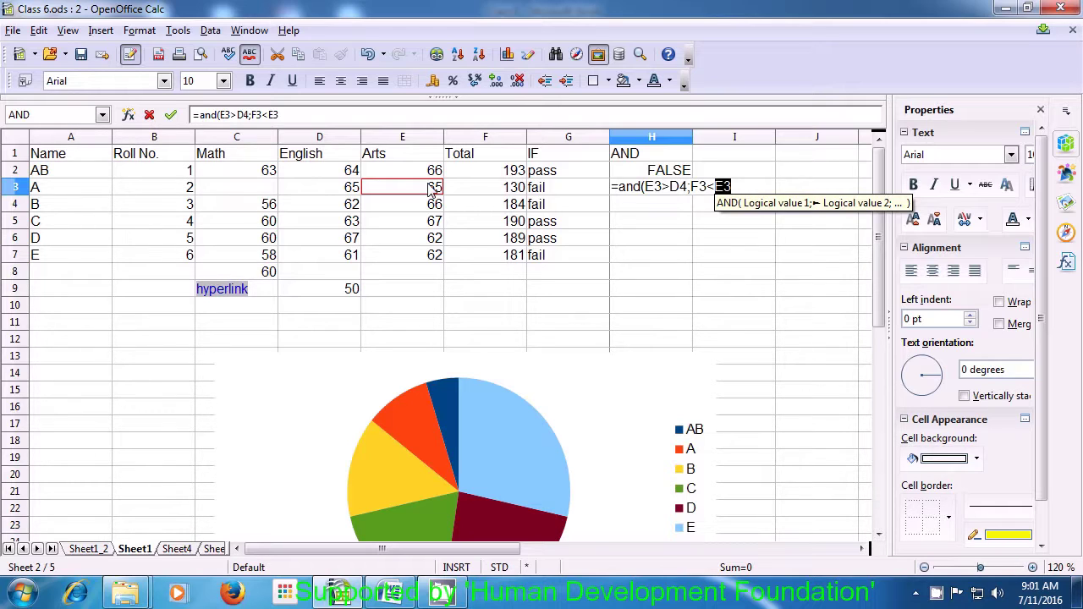
{"action": "type", "text": ")"}
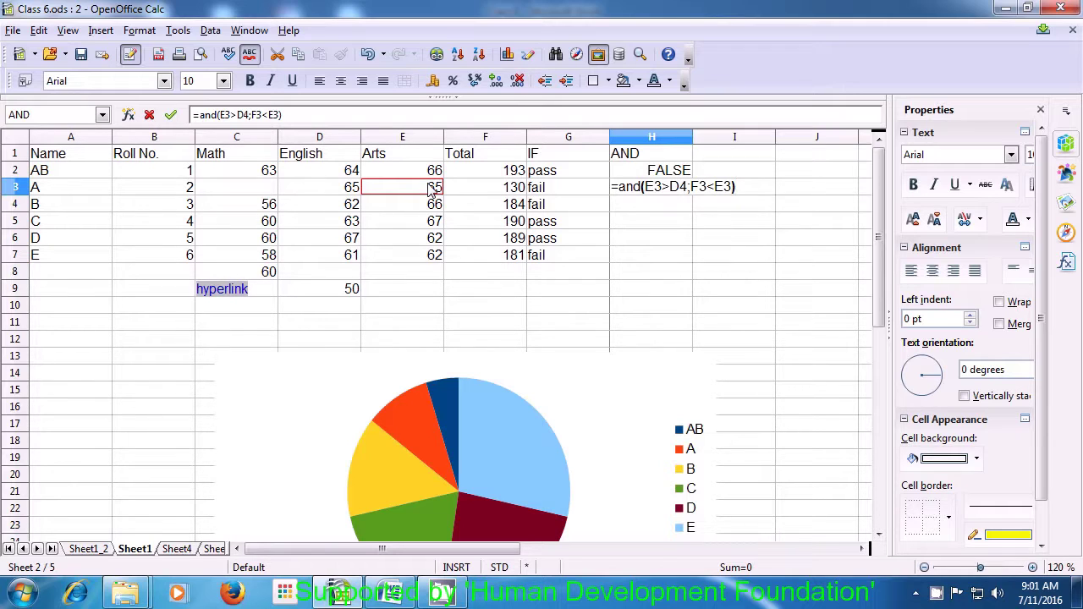
{"action": "key", "text": "Return"}
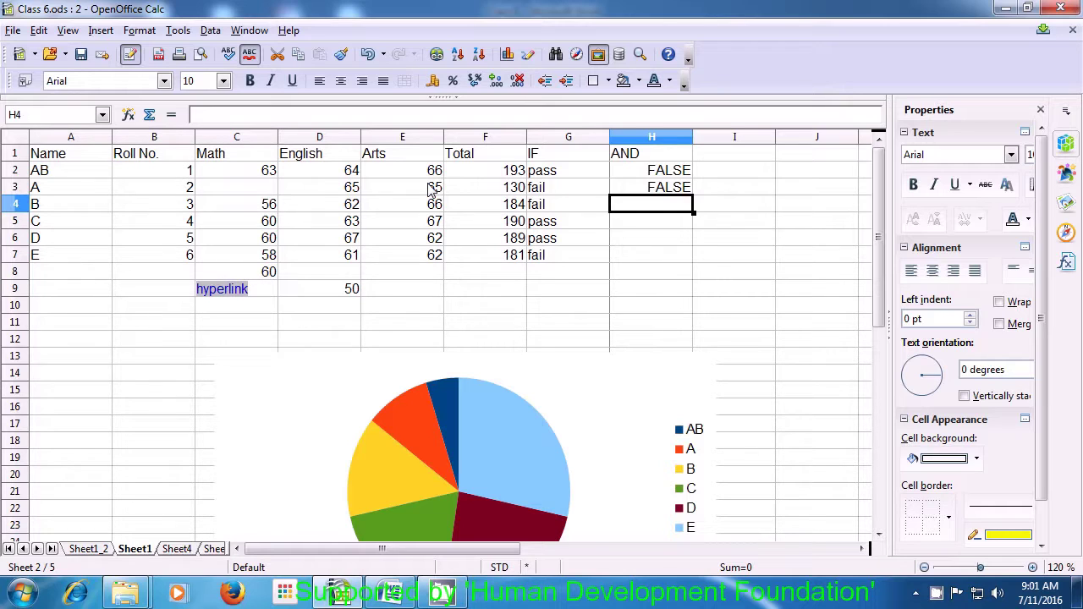
Change the second condition of H3's AND formula to F3>E3.
{"action": "key", "text": "Up"}
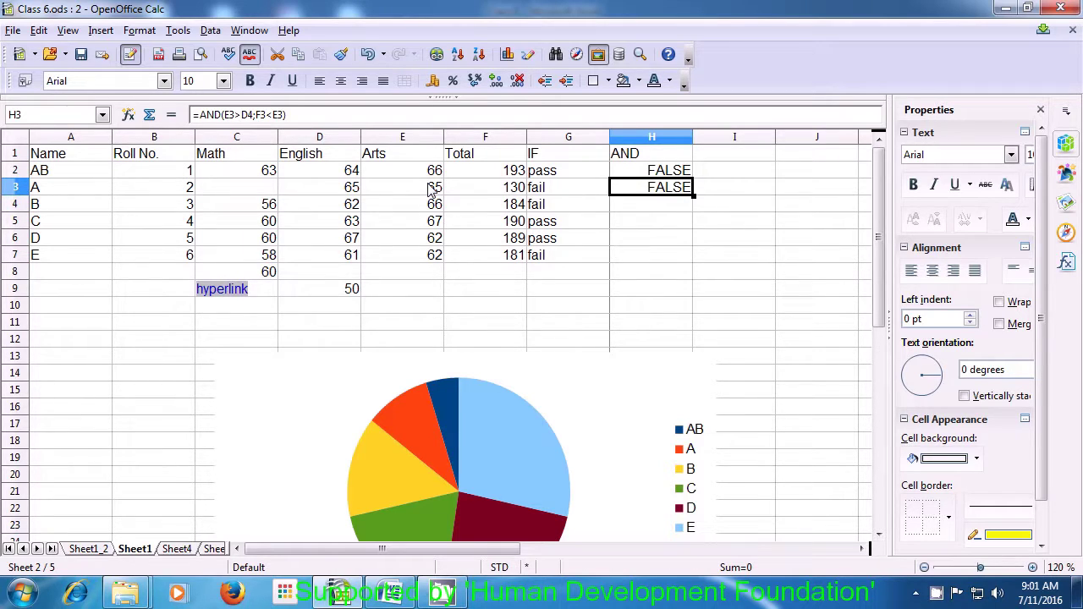
{"action": "double_click", "coordinate": [645, 190]}
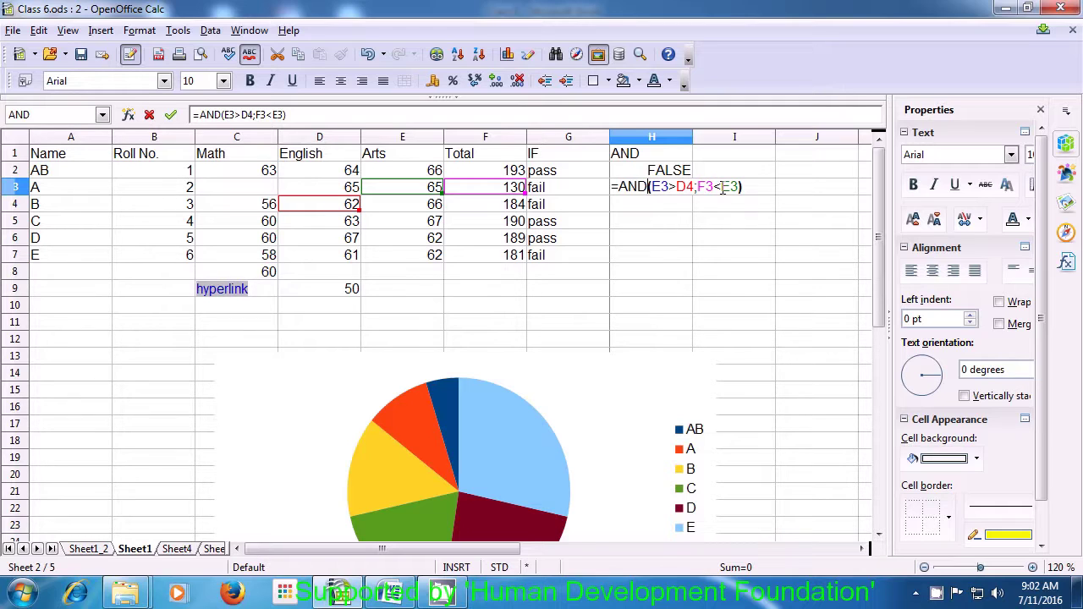
{"action": "left_click", "coordinate": [721, 187]}
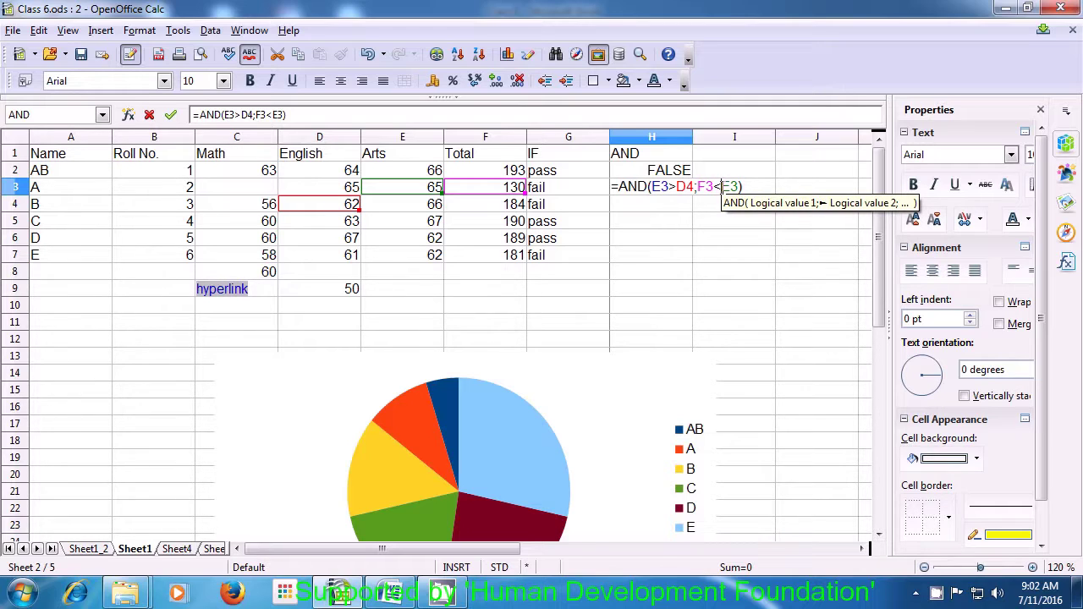
{"action": "key", "text": "BackSpace"}
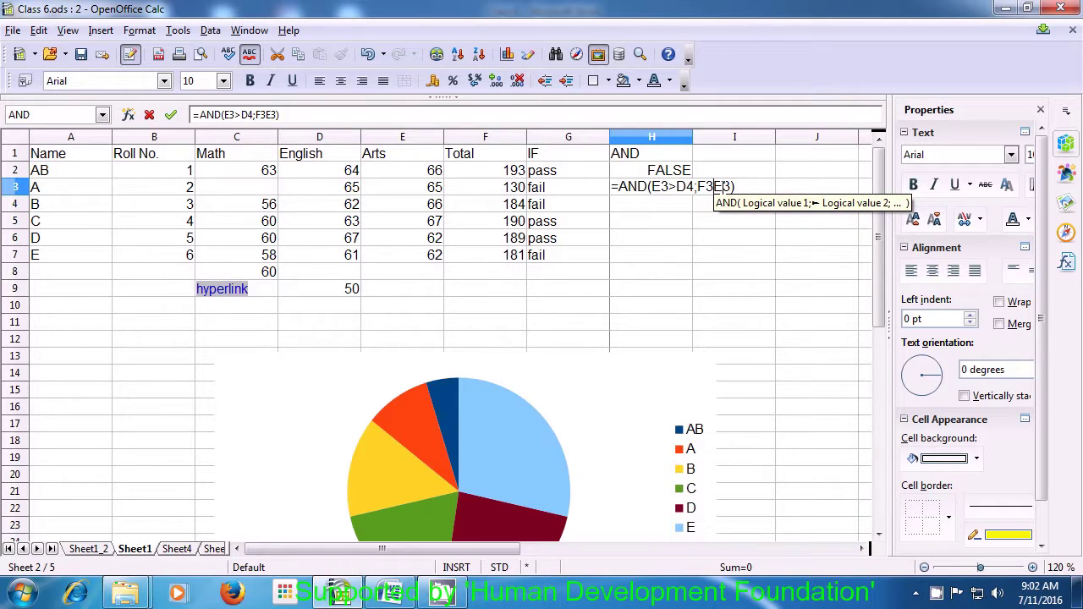
{"action": "type", "text": ">"}
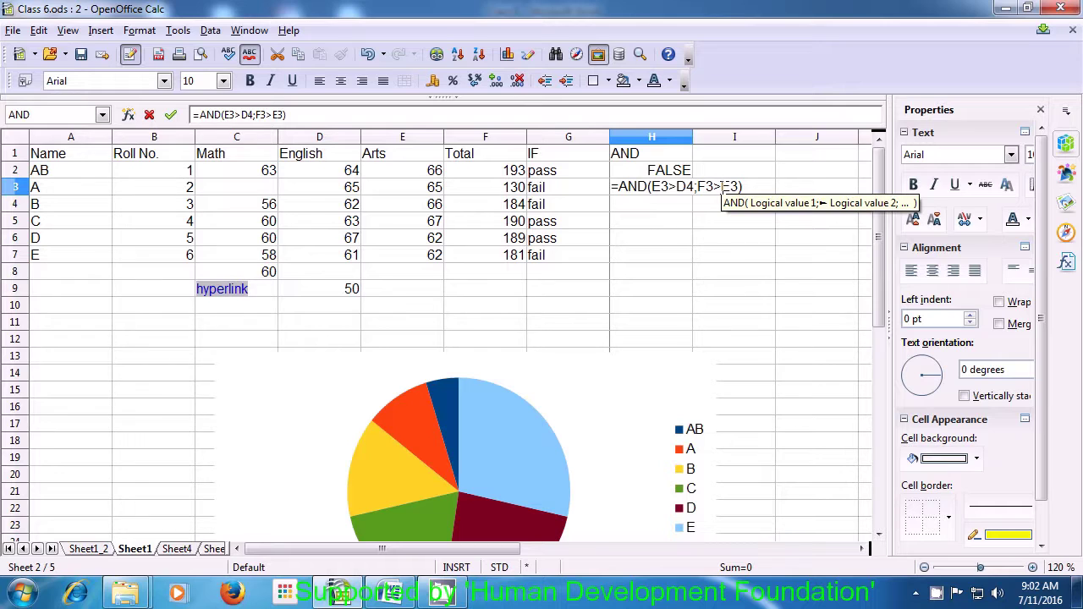
{"action": "key", "text": "Return"}
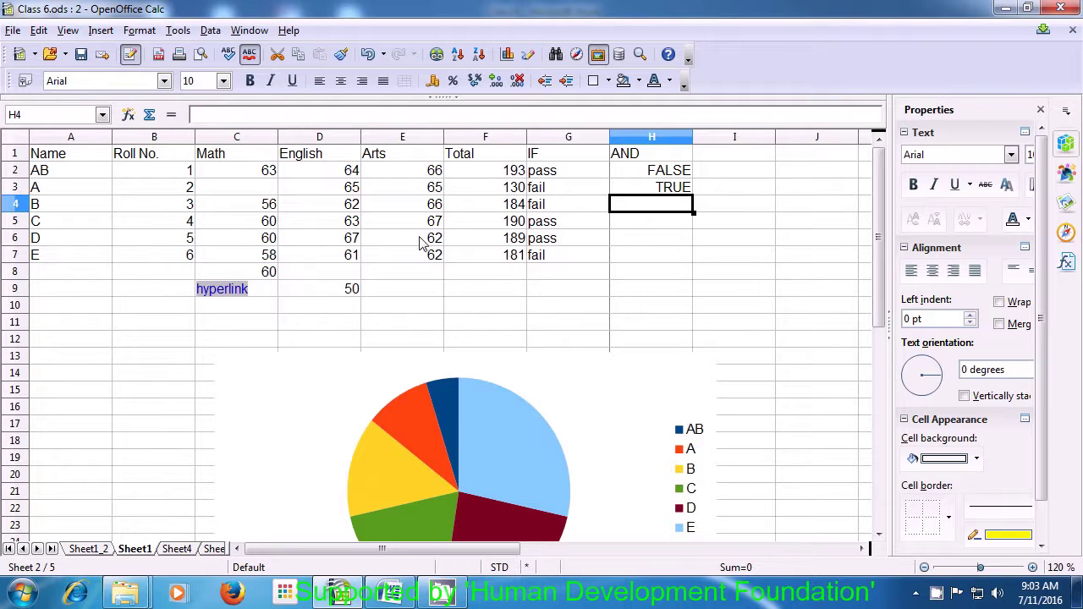
Enter the heading OR in cell I1, beside the AND heading.
{"action": "left_click", "coordinate": [735, 156]}
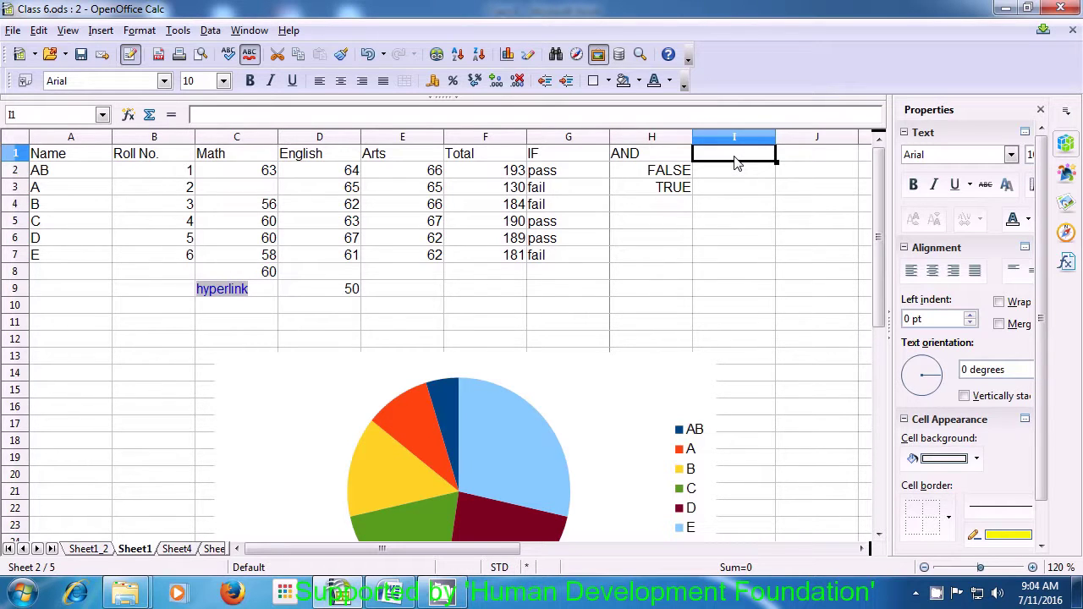
{"action": "type", "text": "OR"}
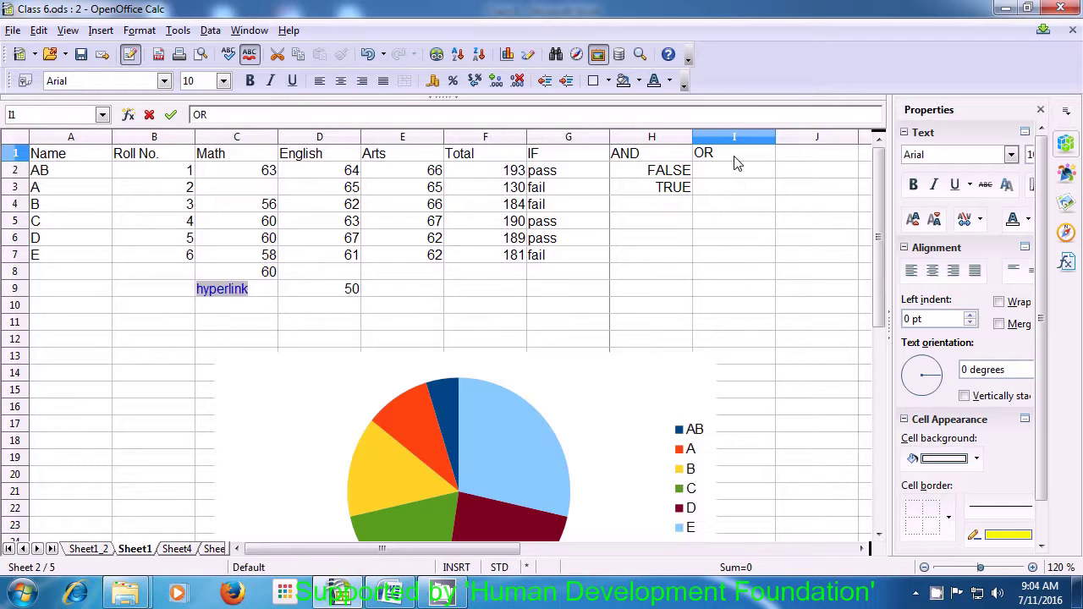
{"action": "key", "text": "Return"}
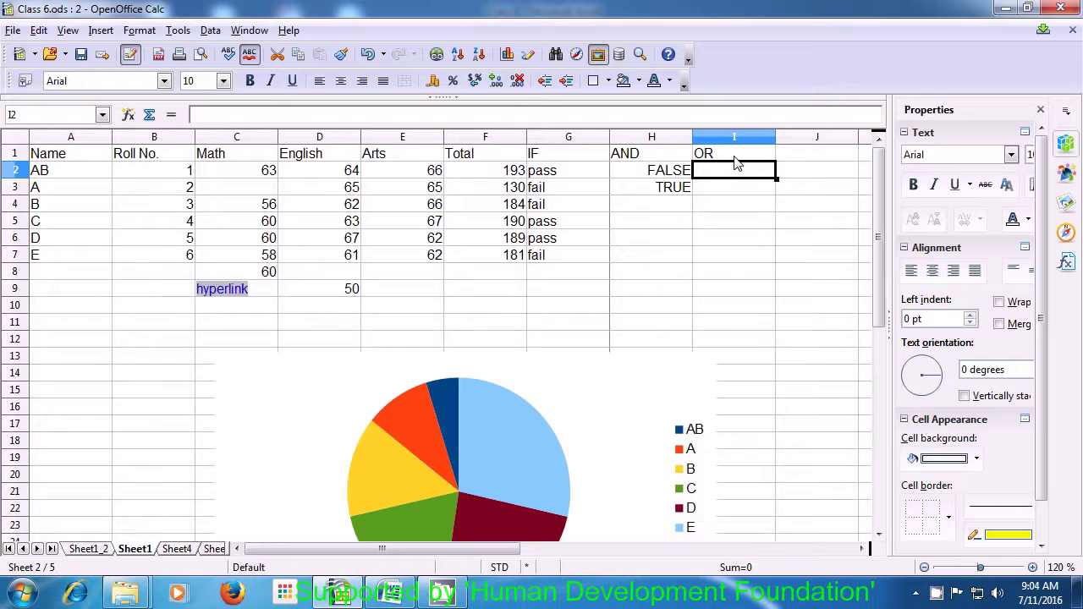
Start an OR formula in cell I2 with F2>E2 as its first condition, followed by a semicolon.
{"action": "type", "text": "="}
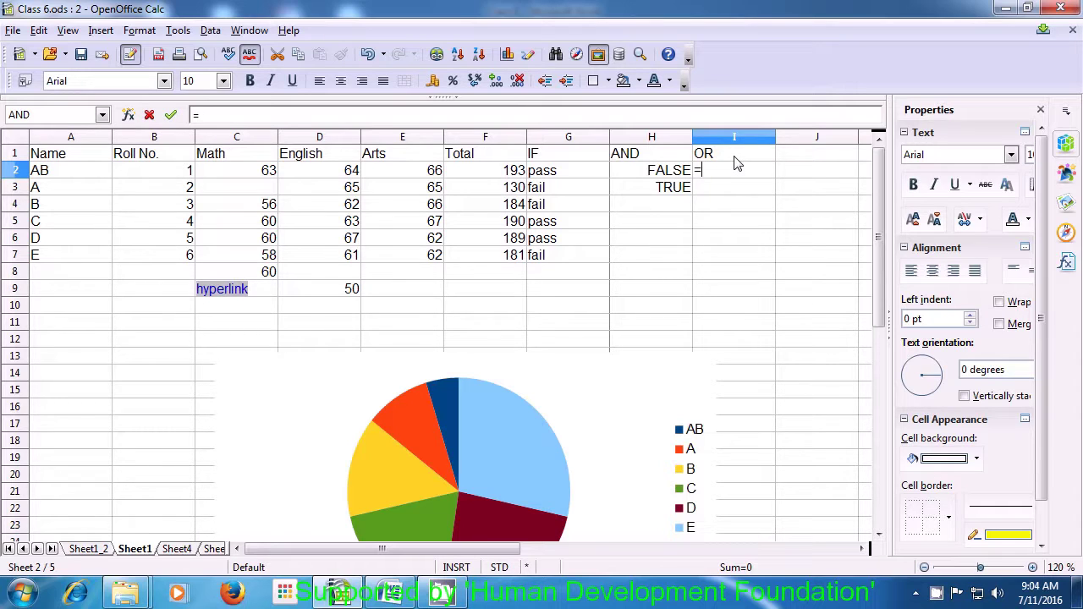
{"action": "type", "text": "or"}
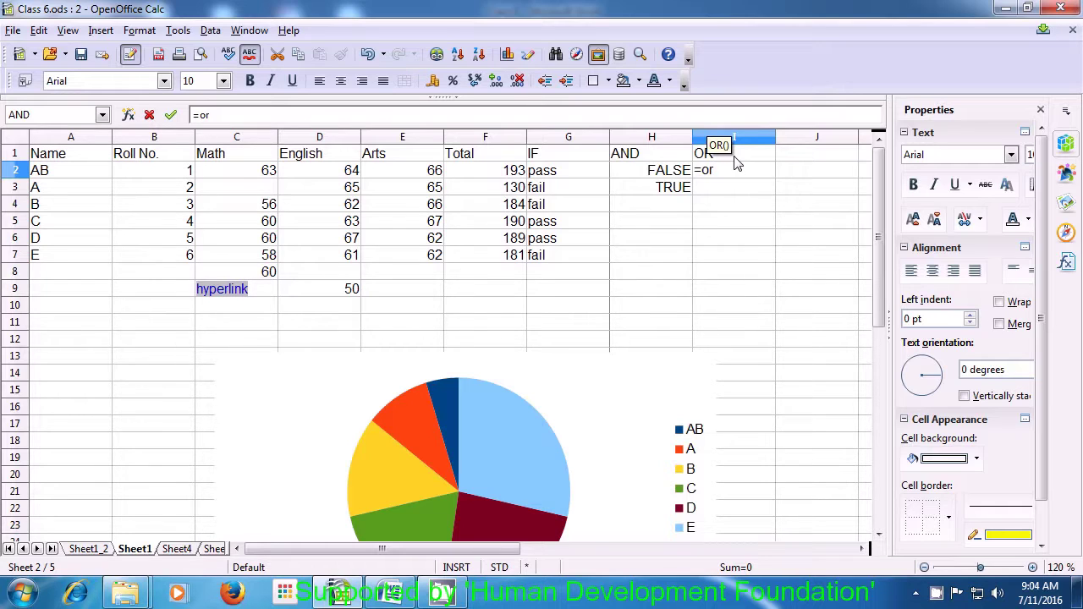
{"action": "type", "text": "("}
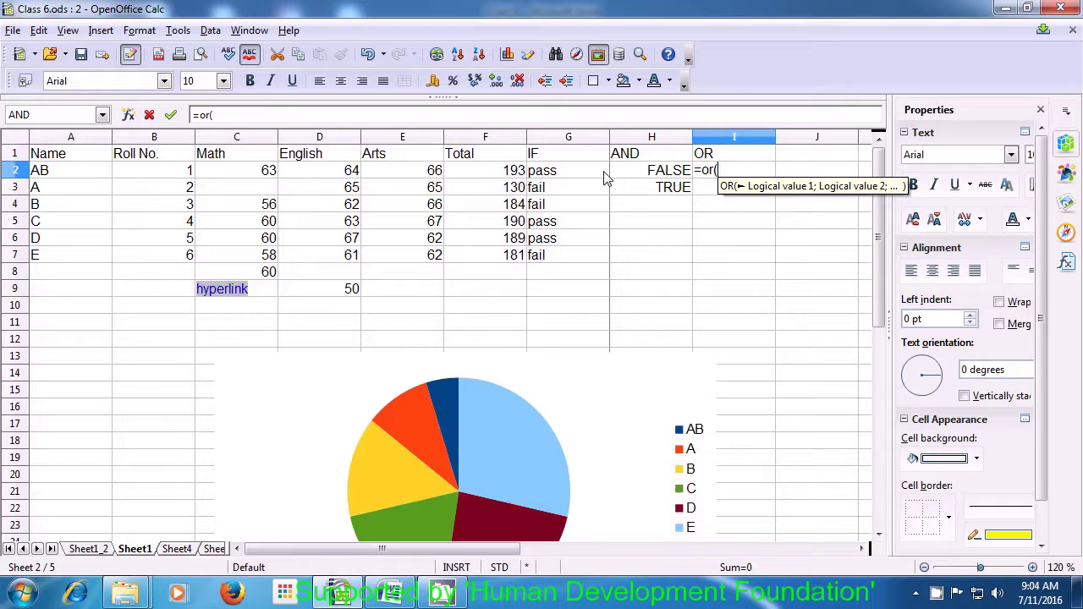
{"action": "left_click", "coordinate": [505, 176]}
{"action": "type", "text": ">"}
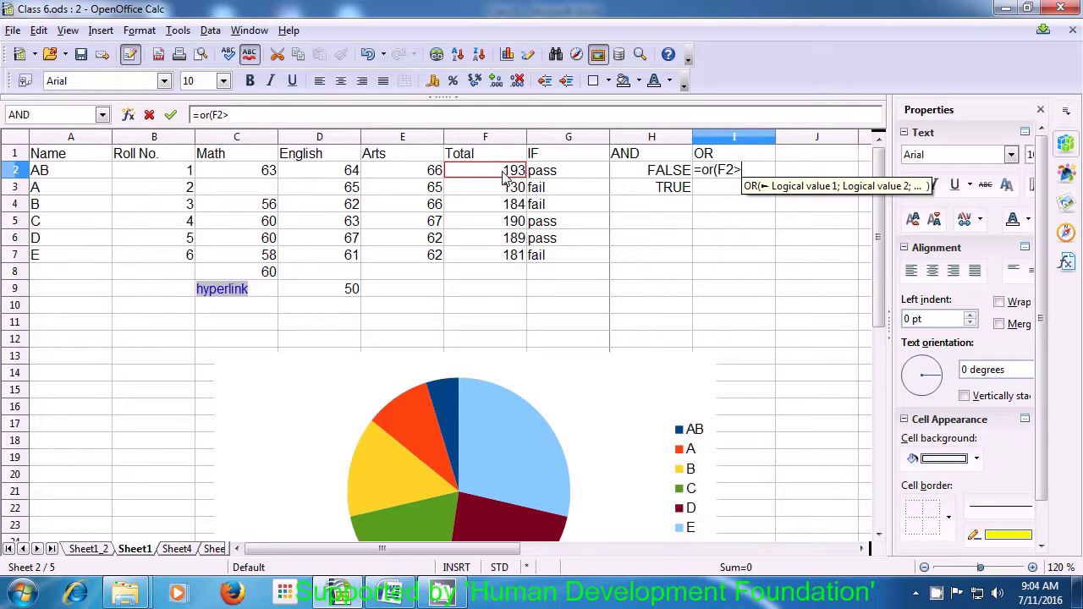
{"action": "left_click", "coordinate": [421, 173]}
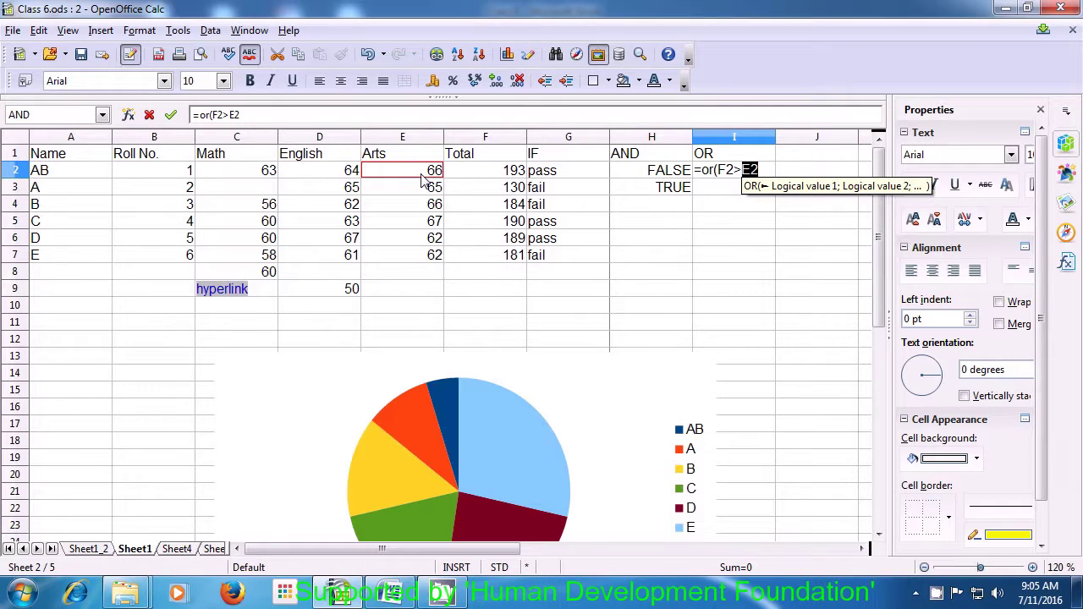
{"action": "type", "text": ";"}
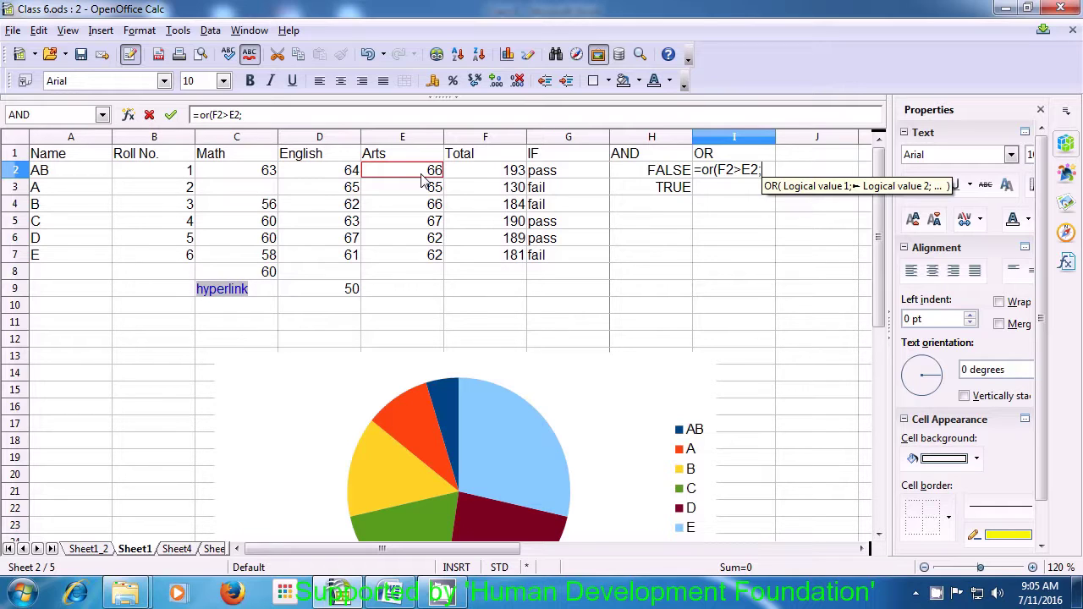
Complete I2's OR formula with F2<E2 as the second condition, and reopen the cell to review the formula.
{"action": "left_click", "coordinate": [476, 172]}
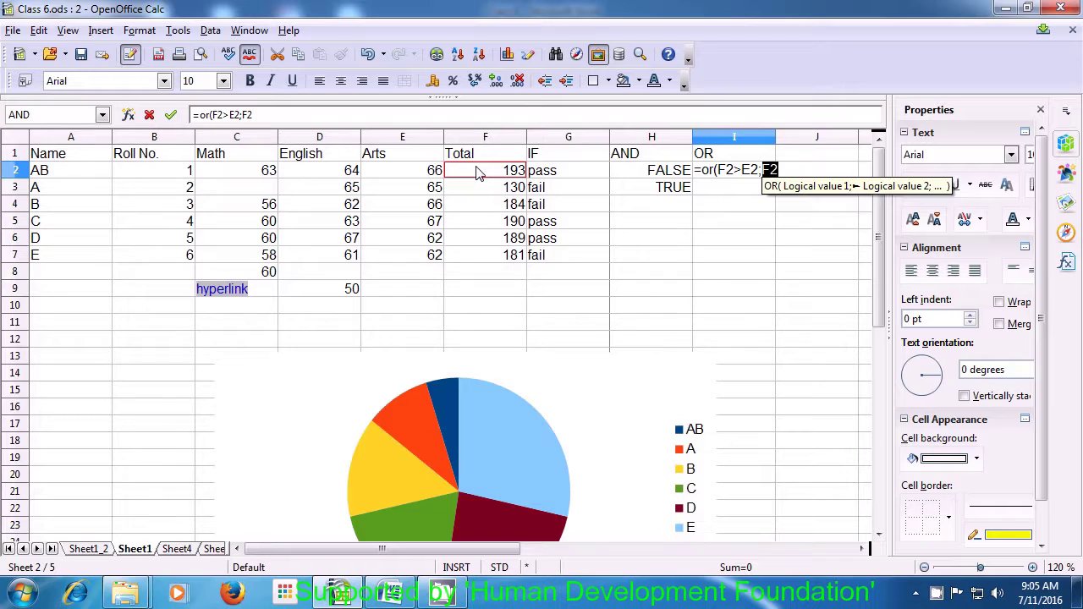
{"action": "type", "text": "<"}
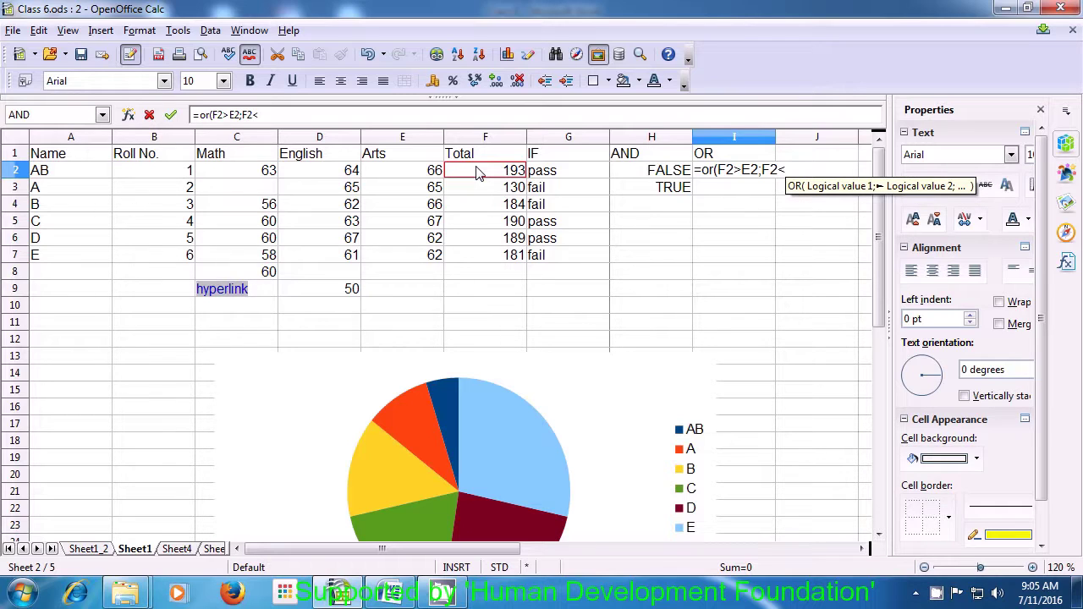
{"action": "left_click", "coordinate": [415, 176]}
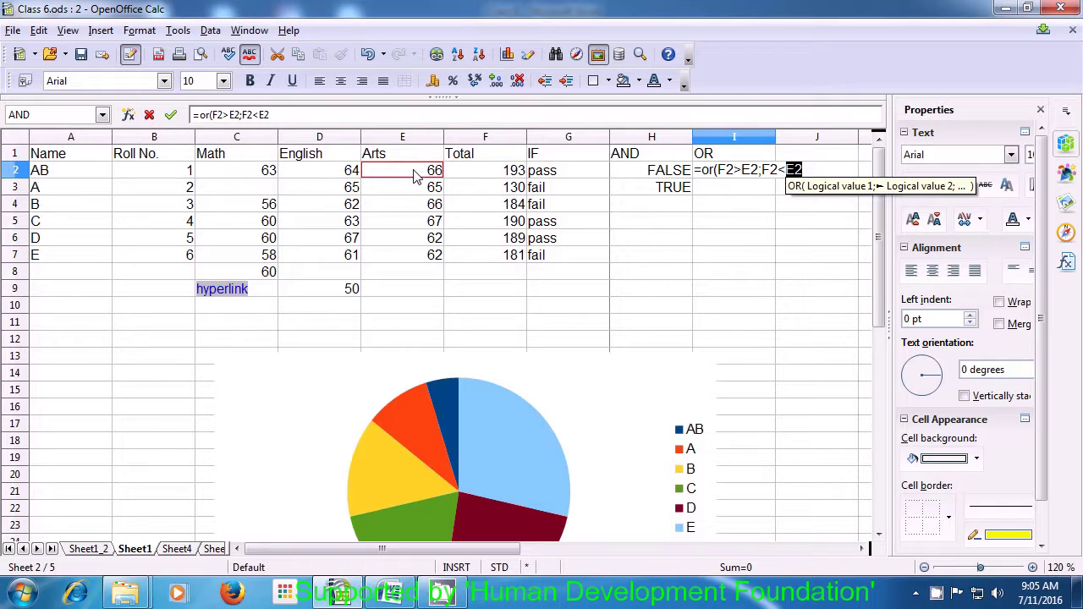
{"action": "type", "text": ")"}
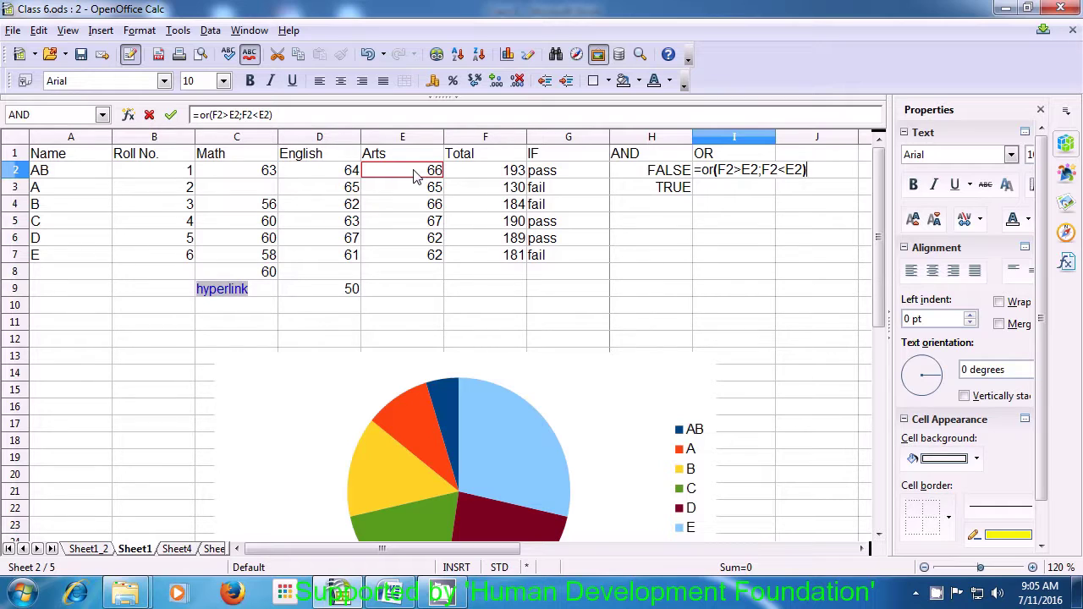
{"action": "key", "text": "Return"}
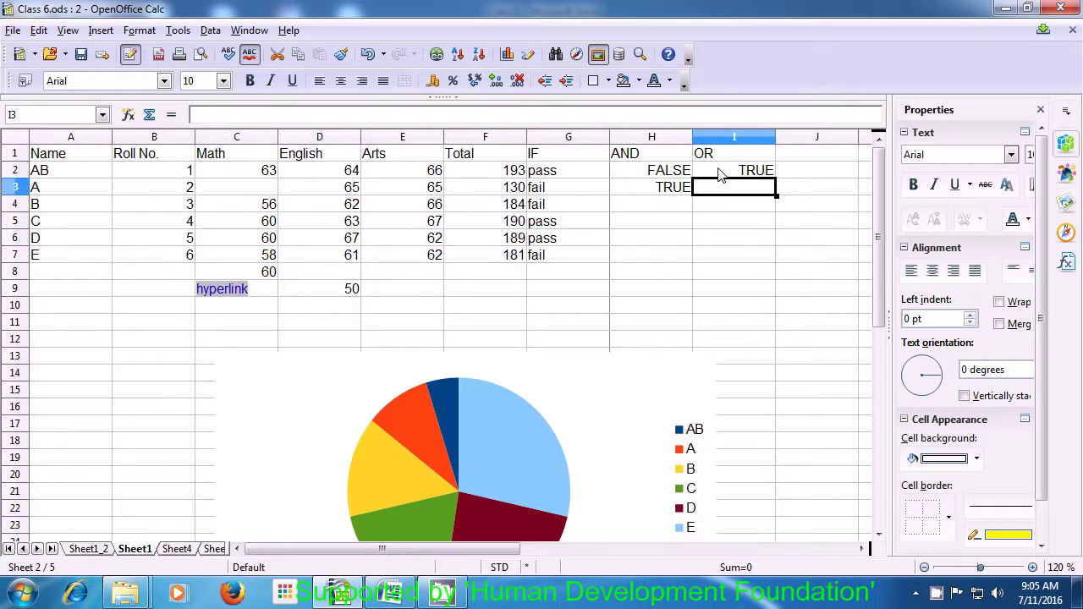
{"action": "left_click", "coordinate": [719, 173]}
{"action": "double_click", "coordinate": [720, 171]}
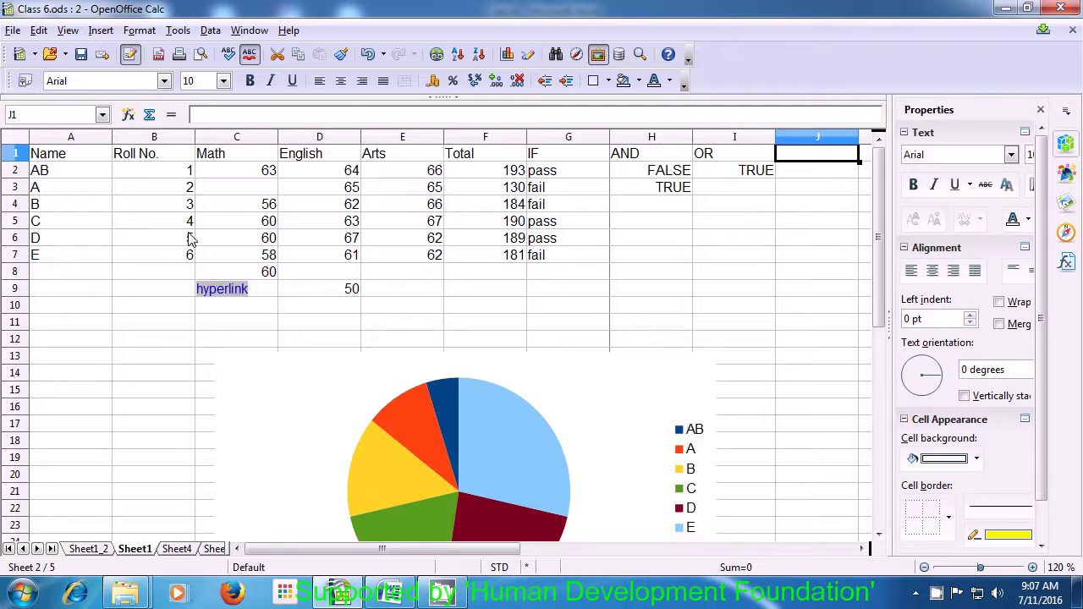
Enter the heading COUNT in cell J1 and start a COUNT formula in cell J2 below it.
{"action": "type", "text": "COUNT"}
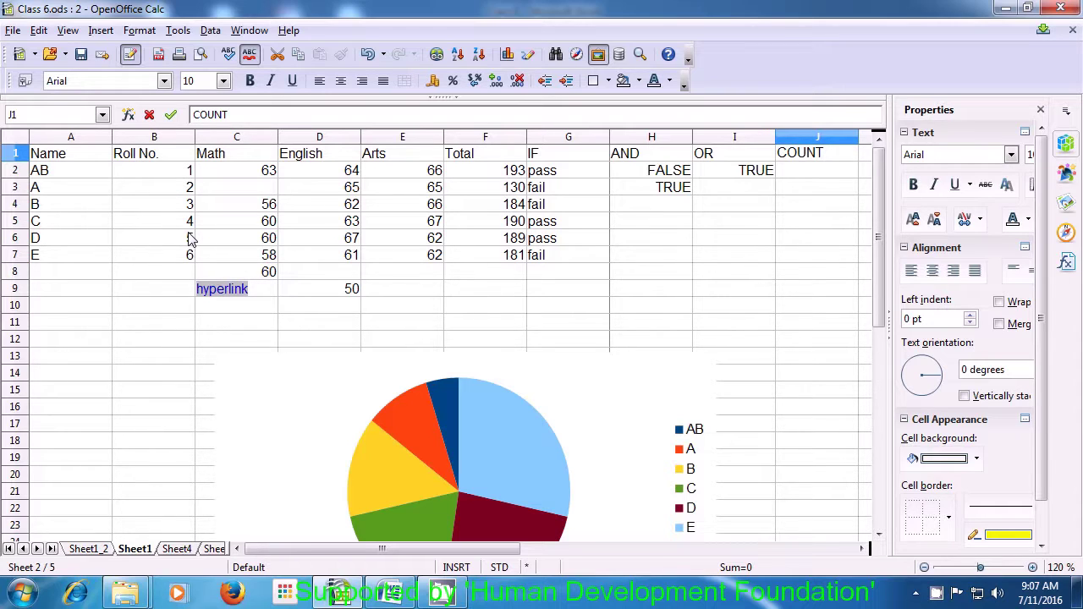
{"action": "key", "text": "Return"}
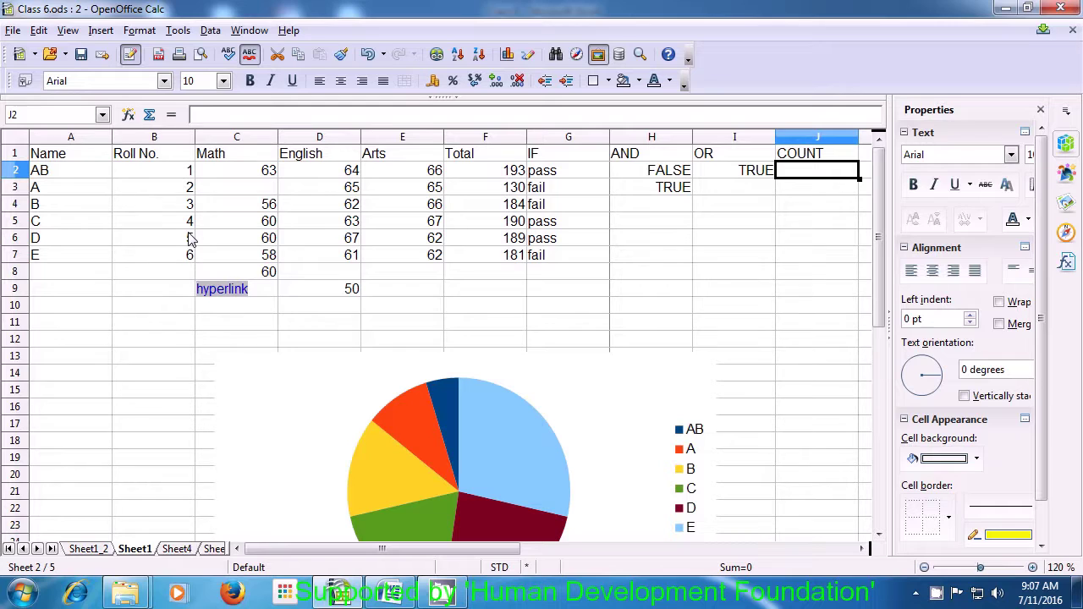
{"action": "type", "text": "="}
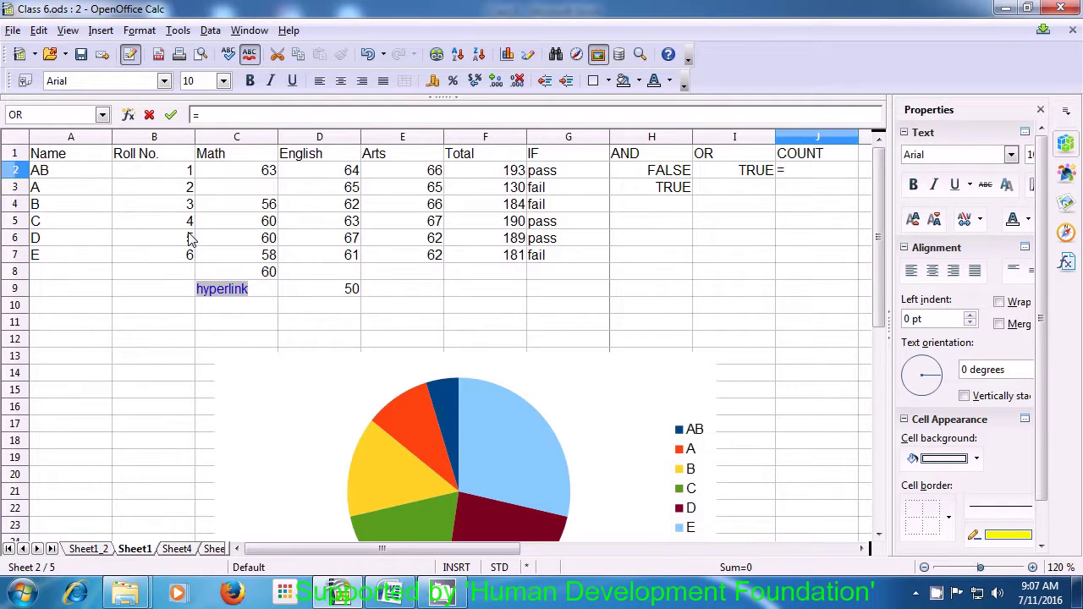
{"action": "type", "text": "count("}
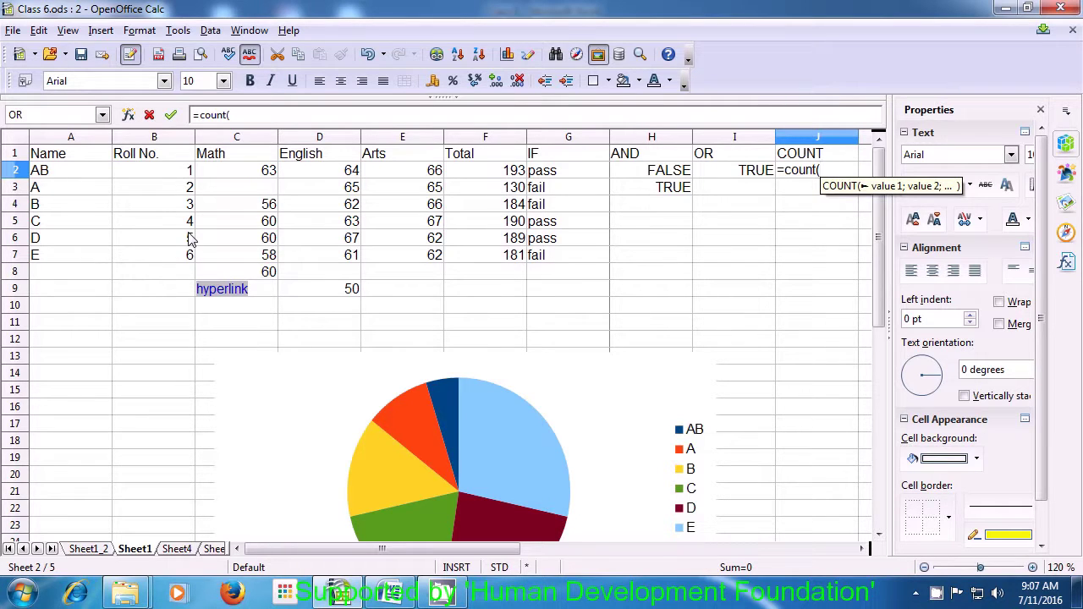